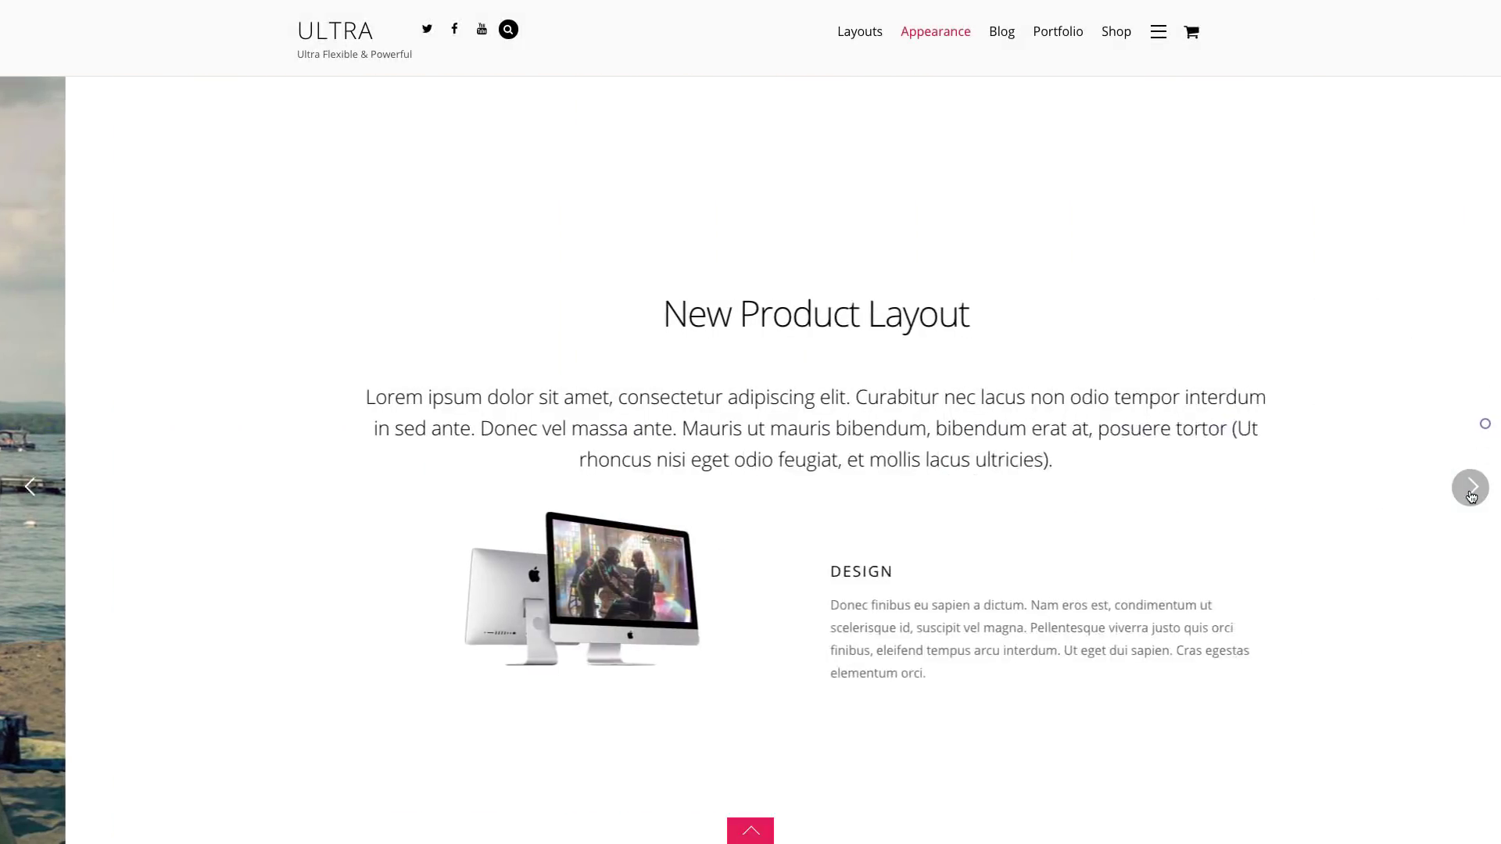
Advance the demo slider through its slides, past Circle and Report and project progress
click(1471, 489)
click(1470, 488)
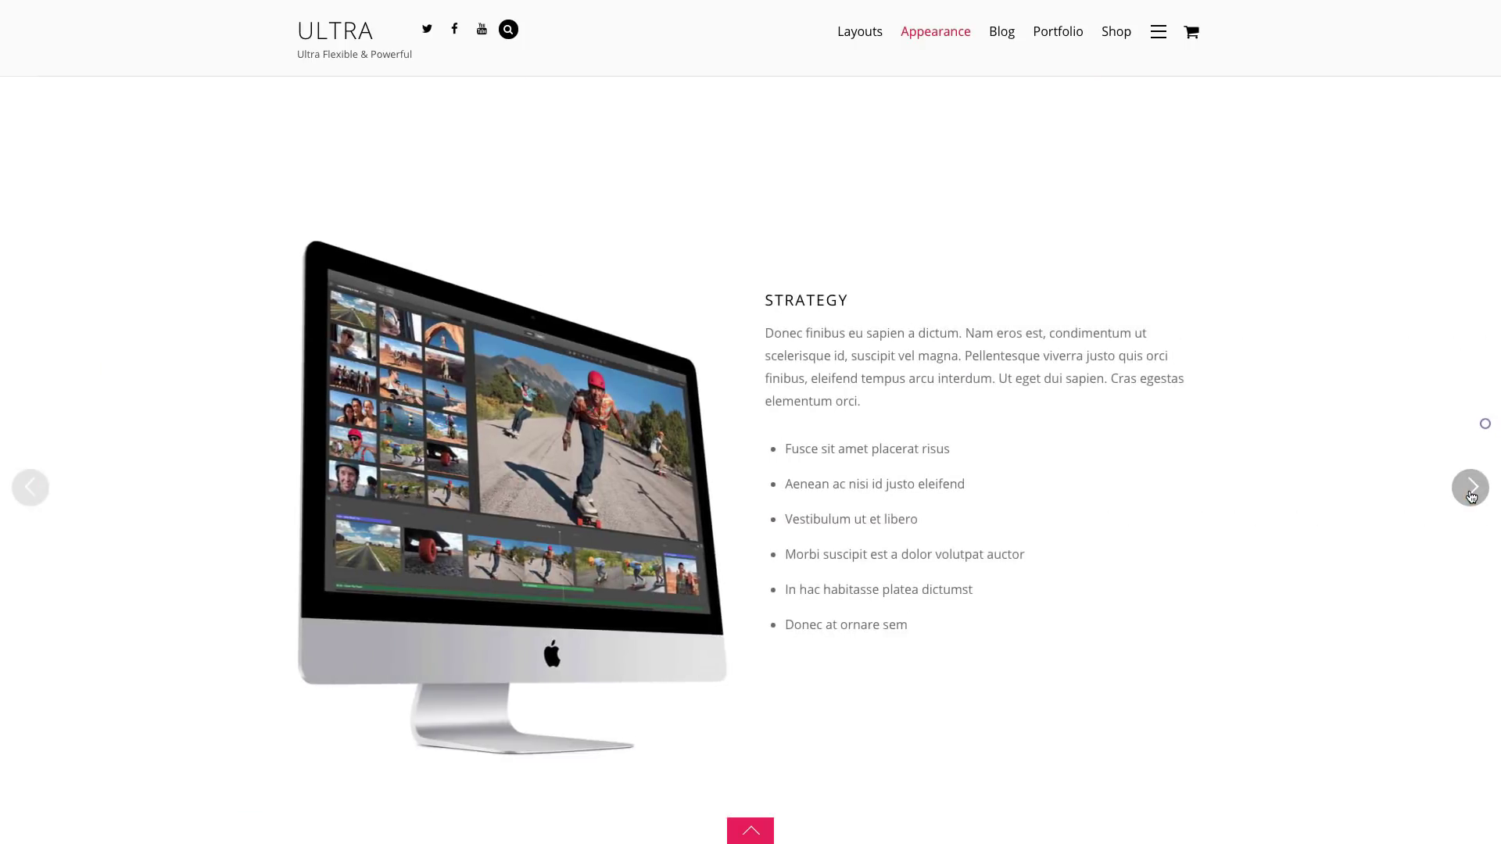
click(1470, 492)
click(1471, 489)
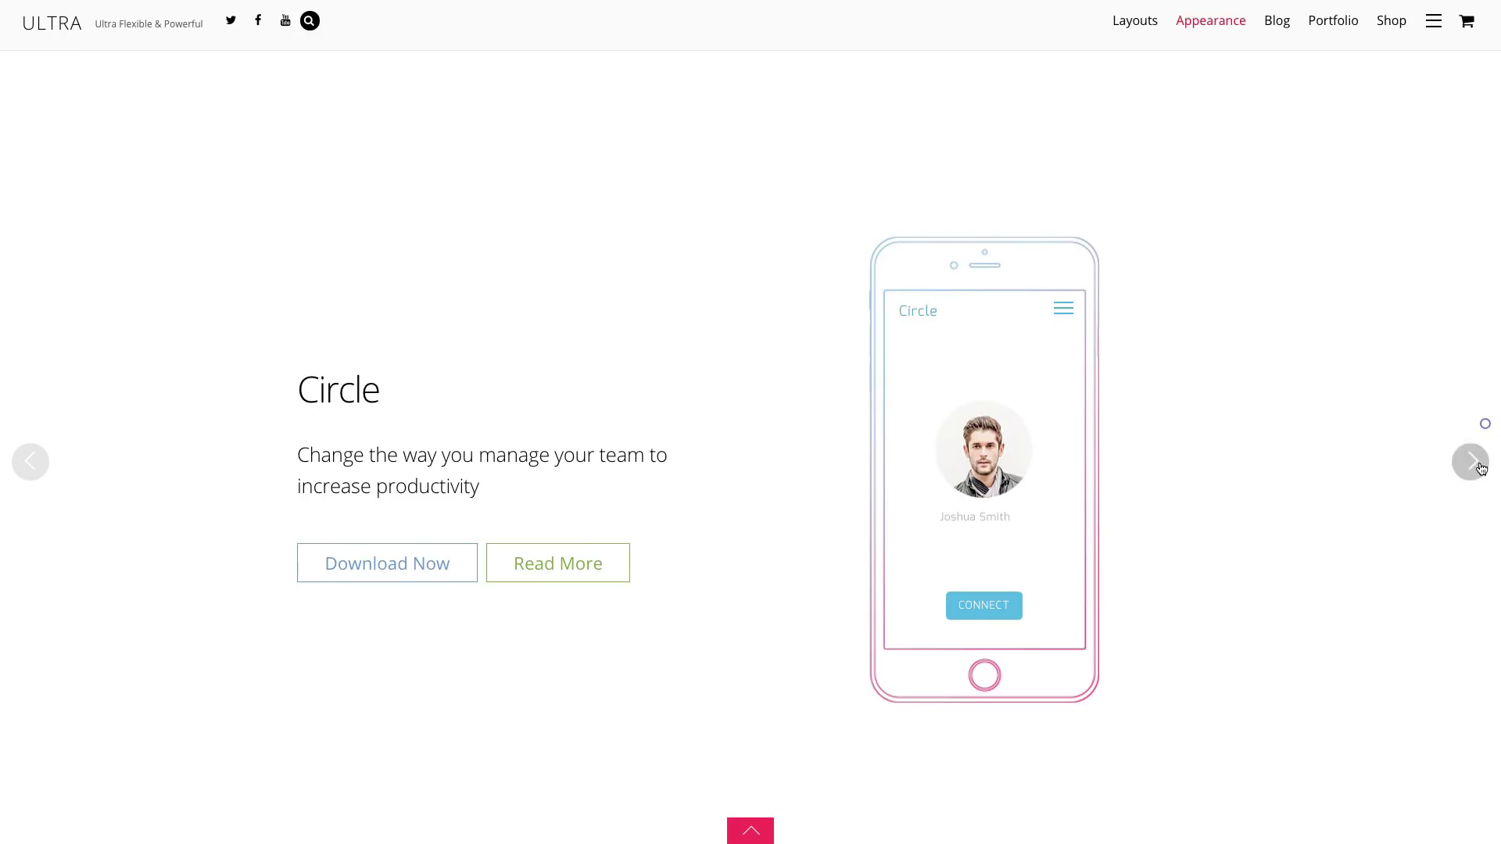
click(1481, 468)
click(1481, 467)
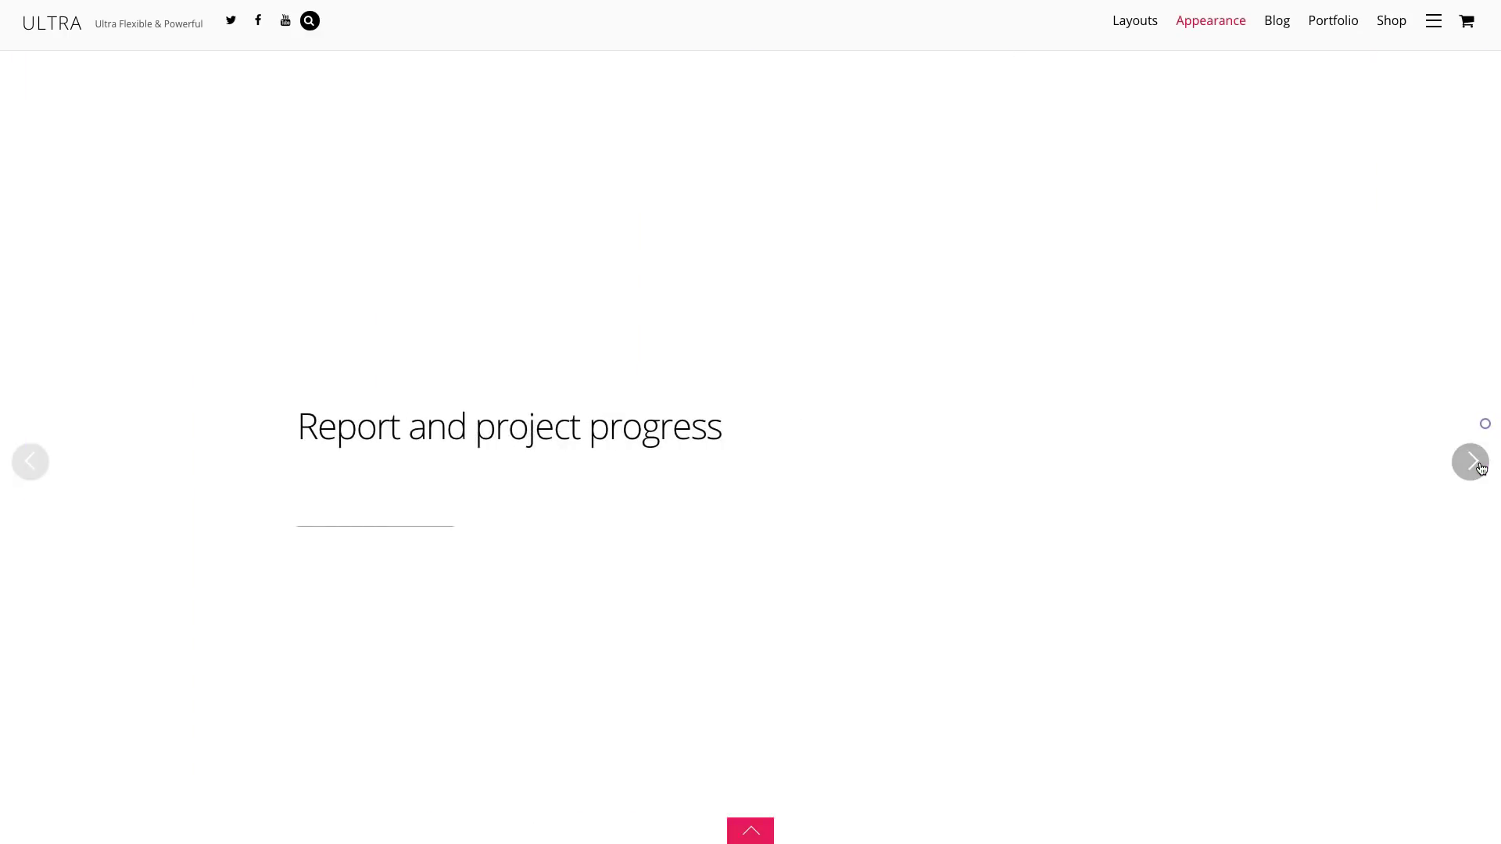
click(1481, 467)
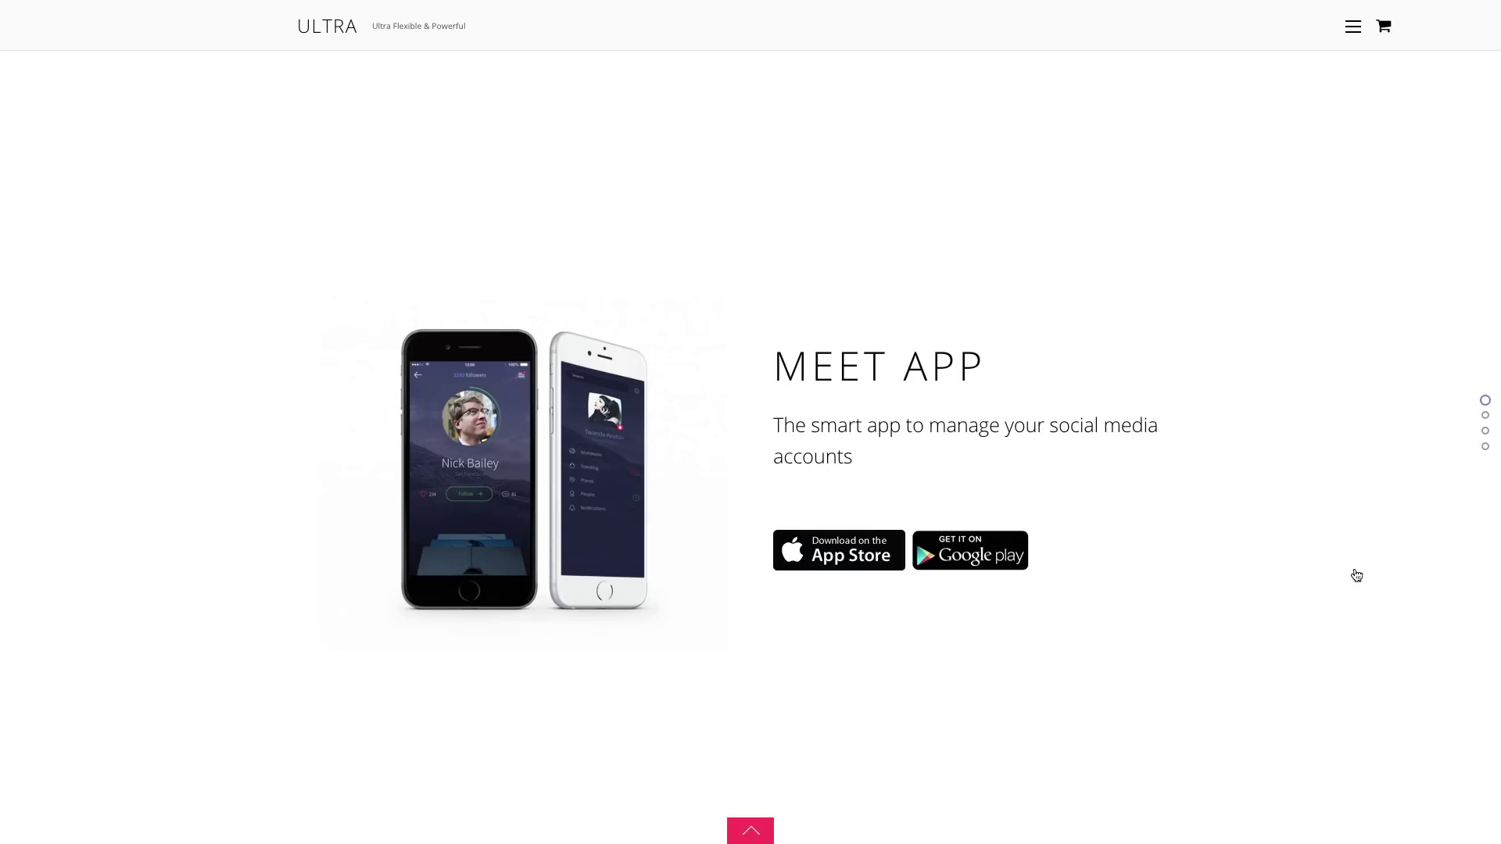
Scroll down through the section-scrolled Meet App demo page
scroll(1357, 577, down, 1)
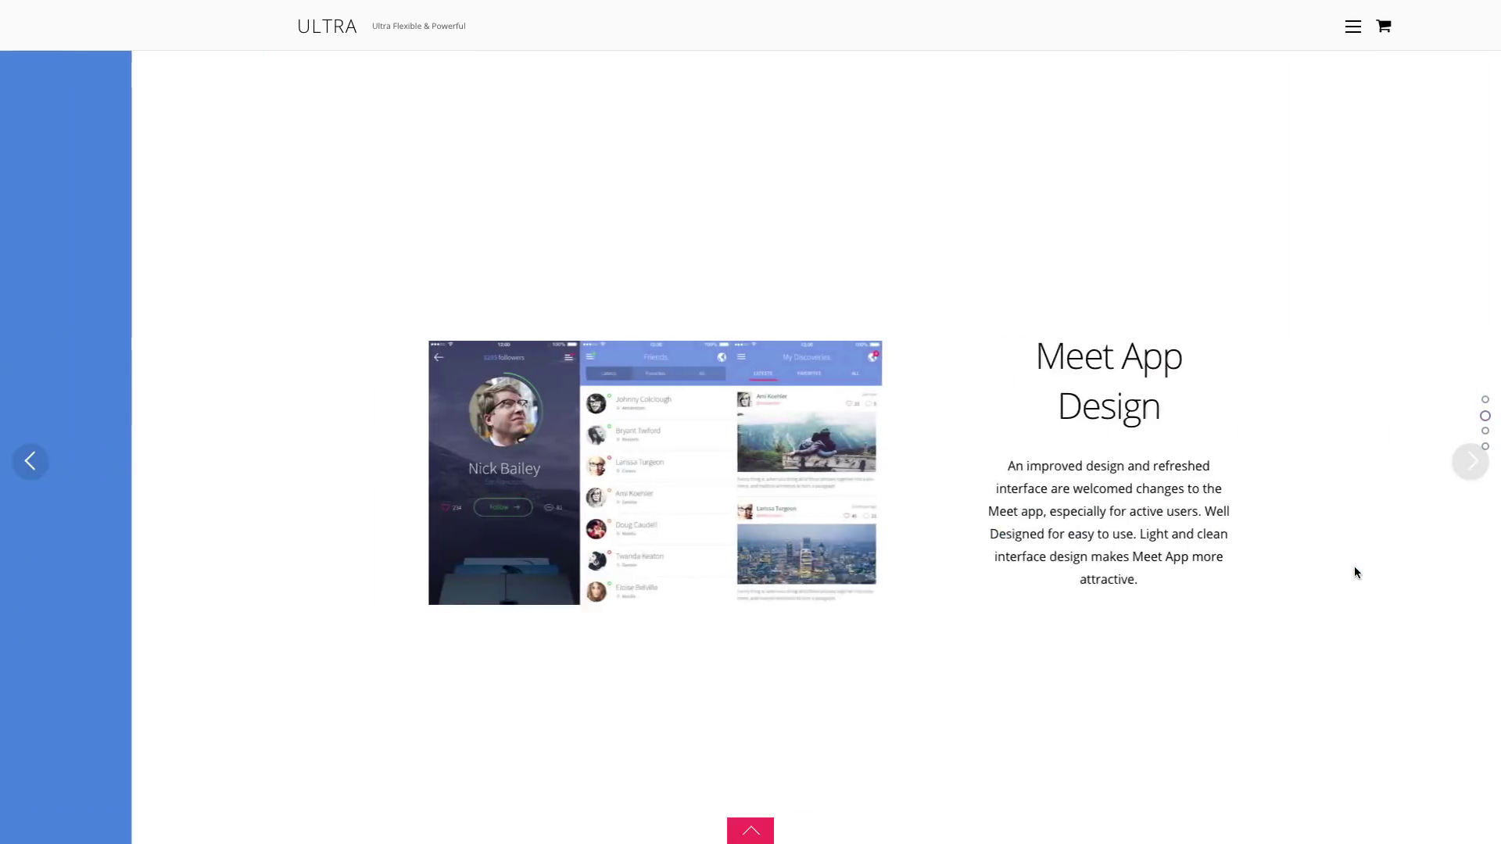
scroll(1353, 566, down, 1)
scroll(1352, 564, down, 1)
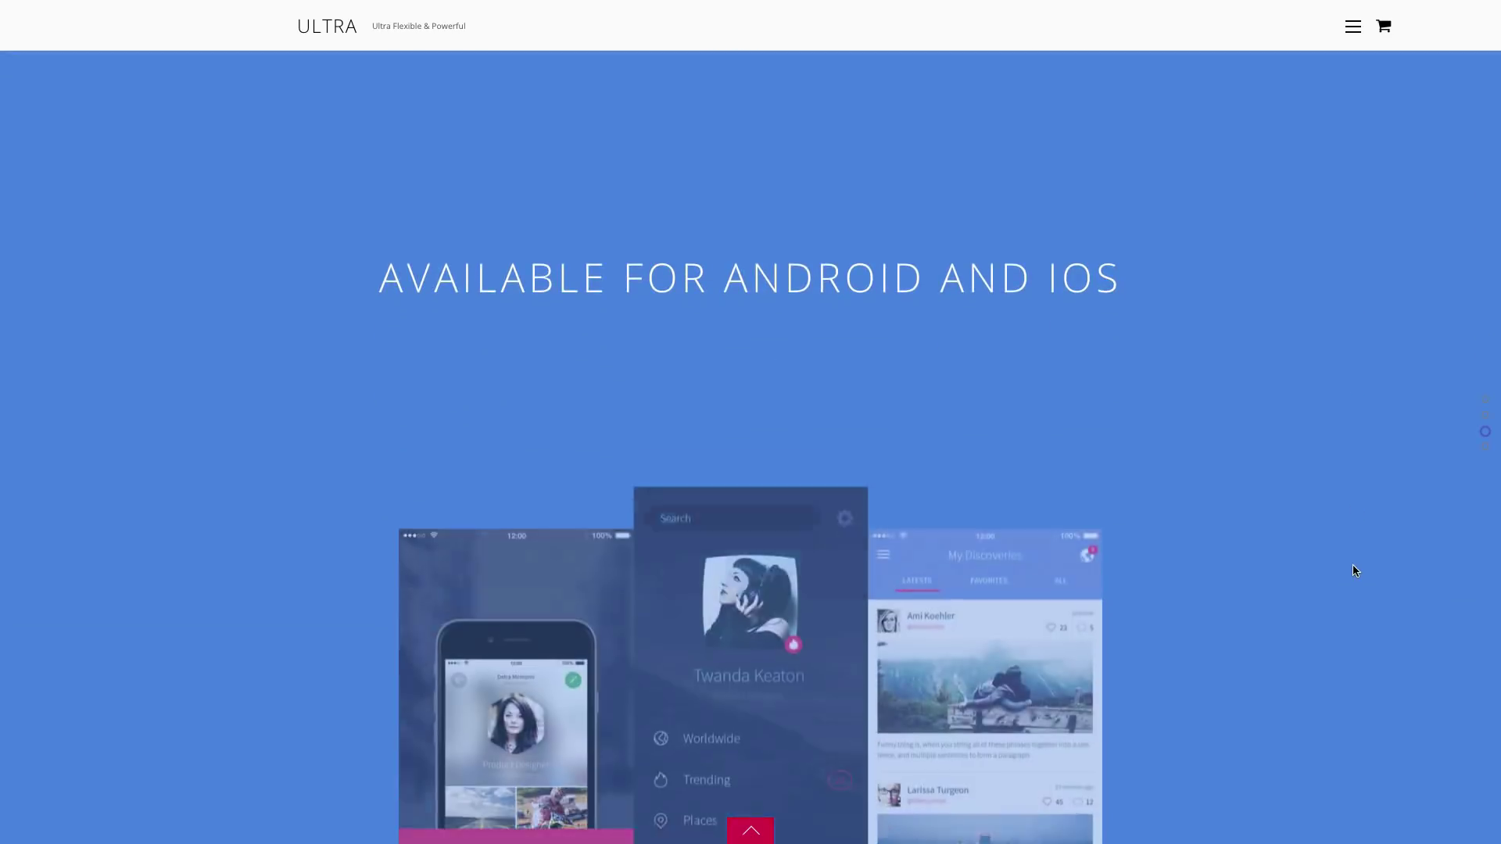
scroll(1352, 564, down, 1)
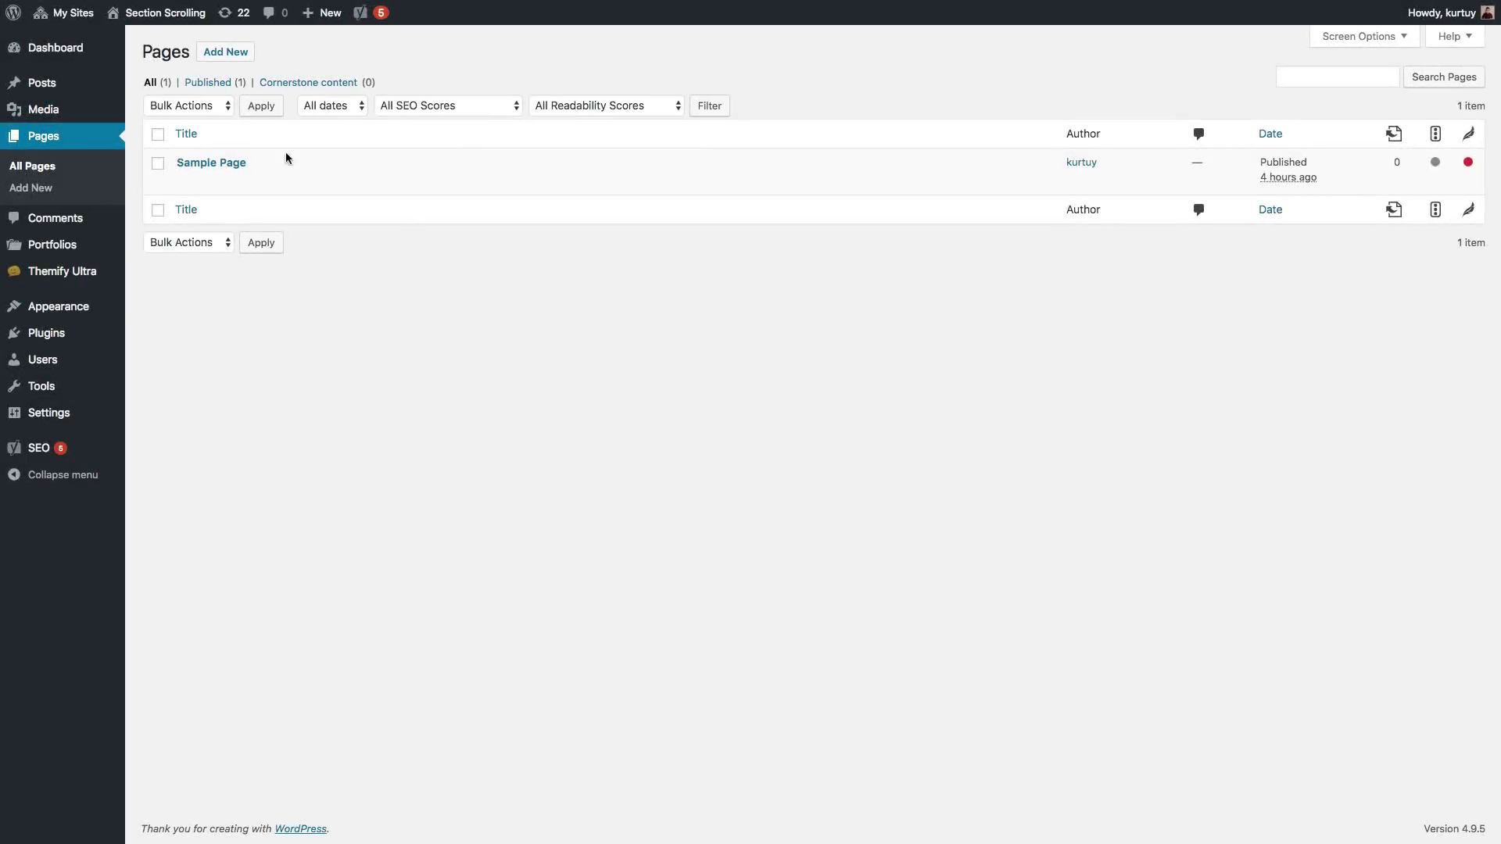
Add a new page titled 'Section Scrolling' and let its draft autosave
click(232, 57)
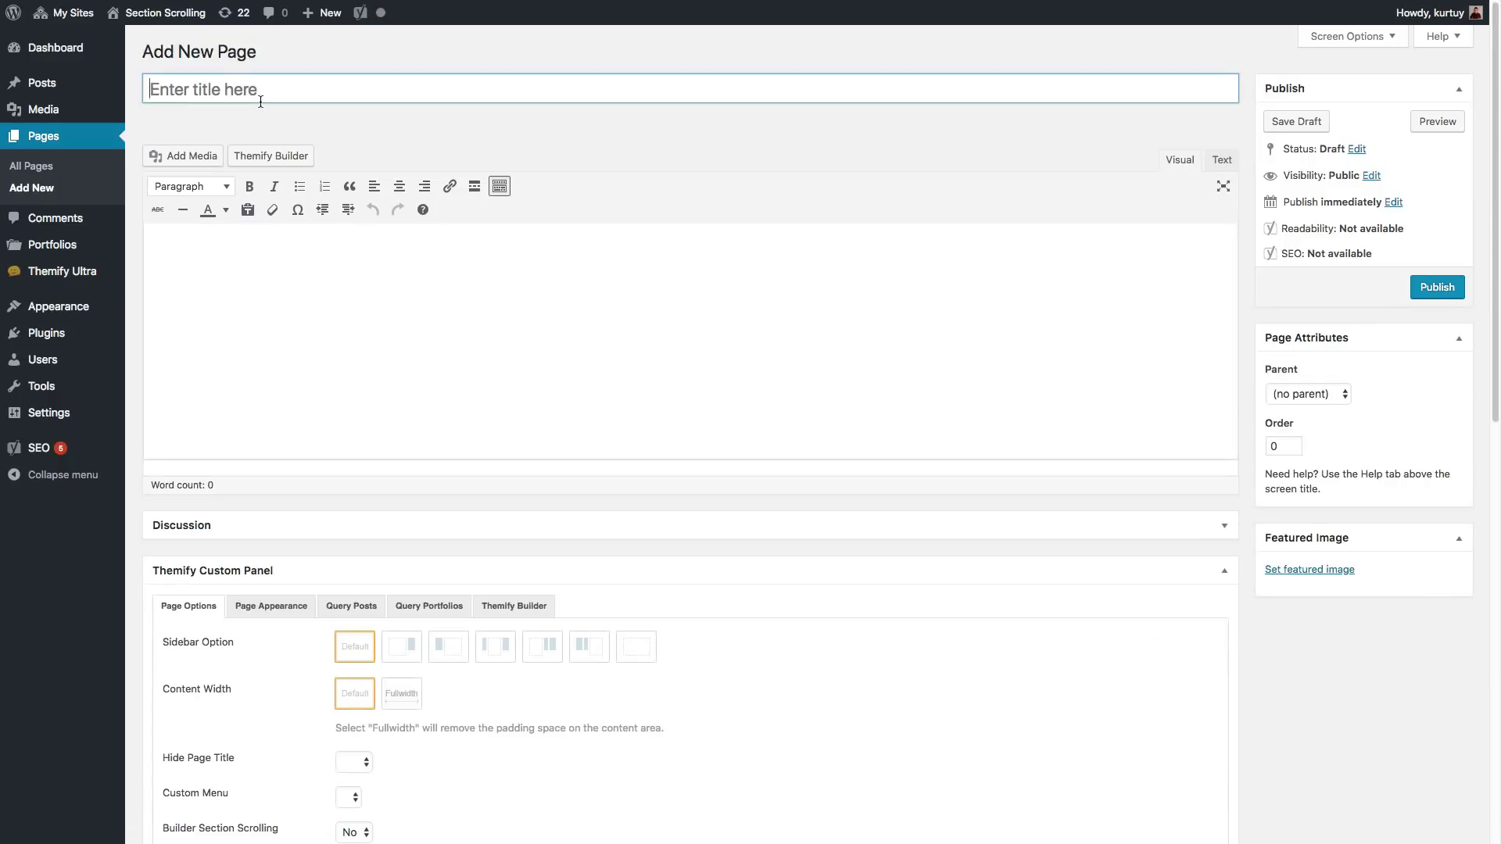
text(AS)
key(BackSpace)
key(BackSpace)
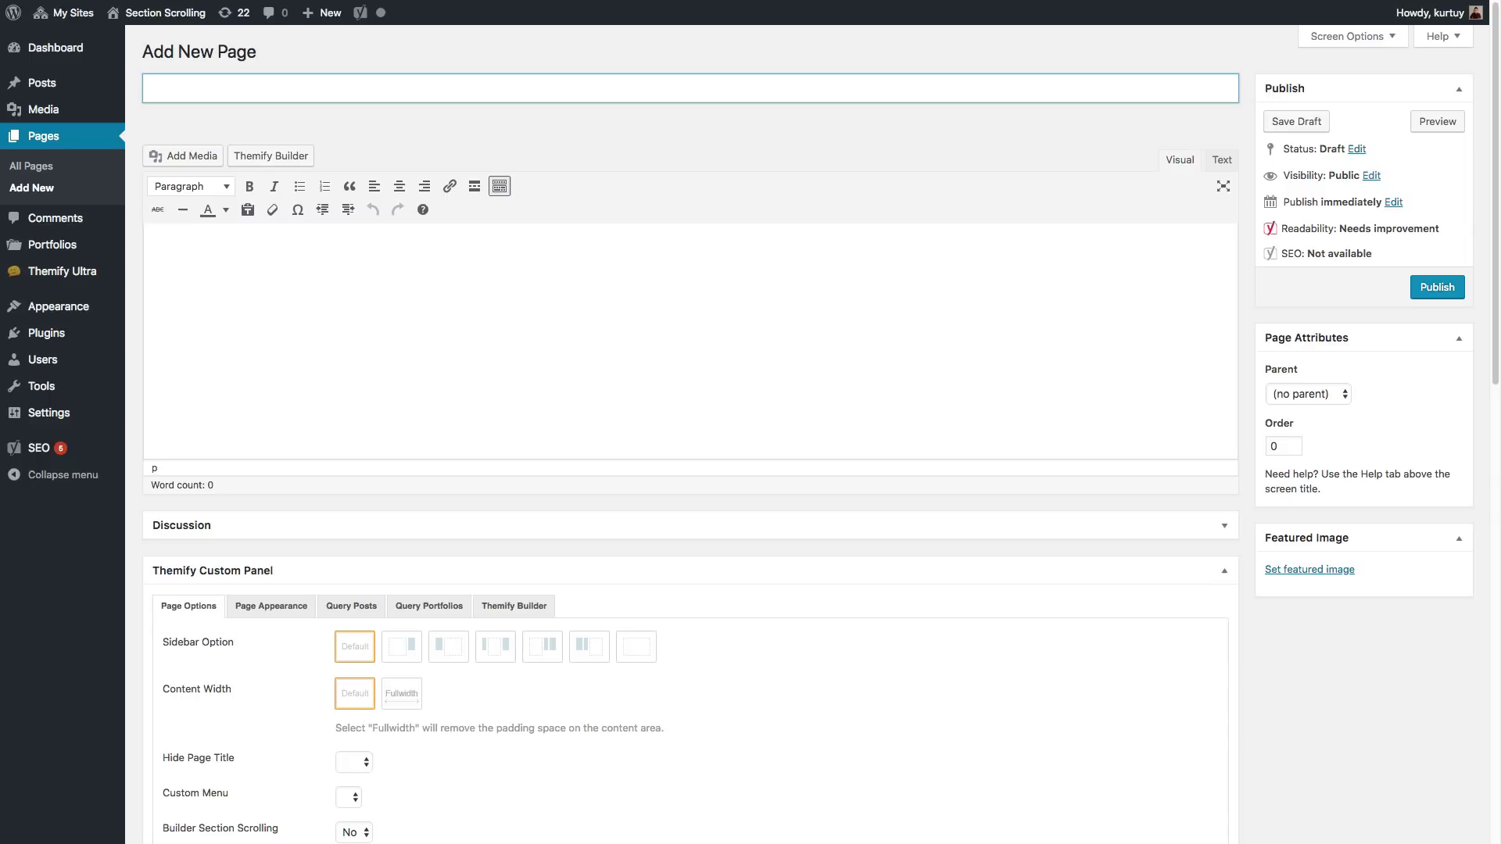
text(Section Scrolling)
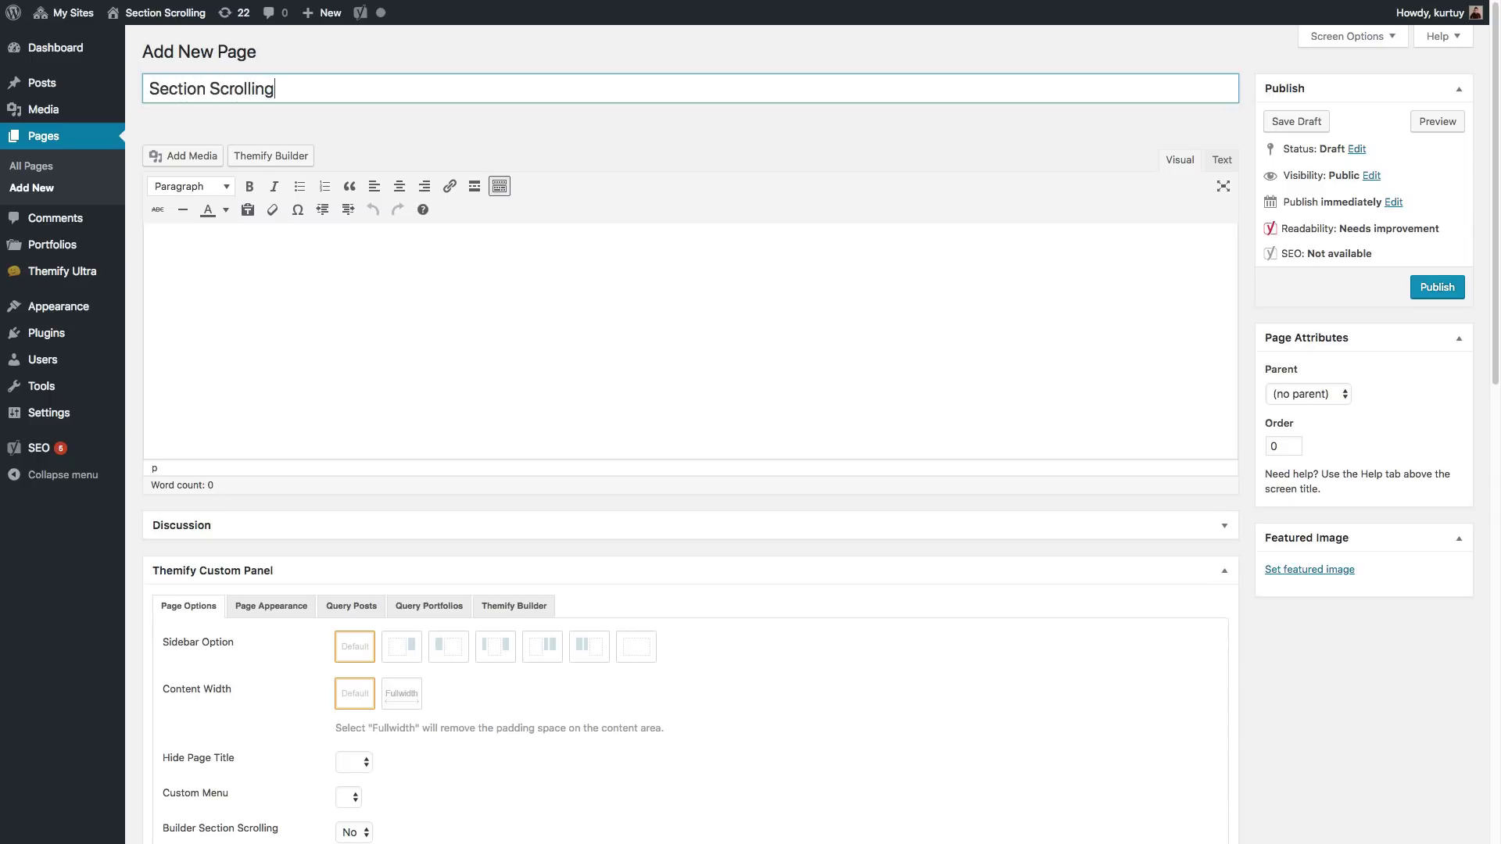
click(335, 129)
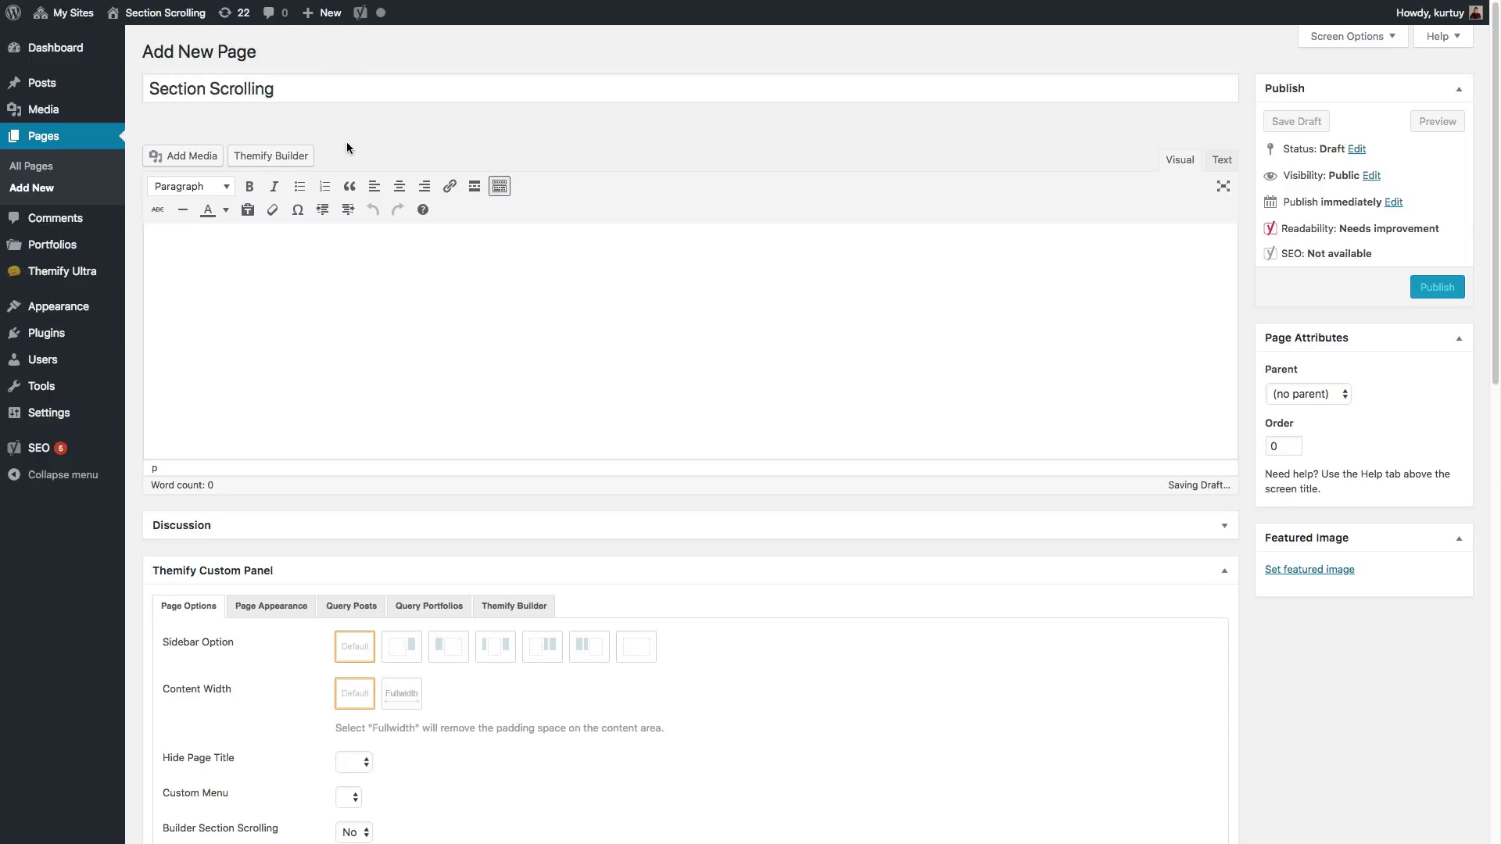
Set Builder Section Scrolling to Yes in the Themify Custom Panel page options
scroll(399, 371, down, 5)
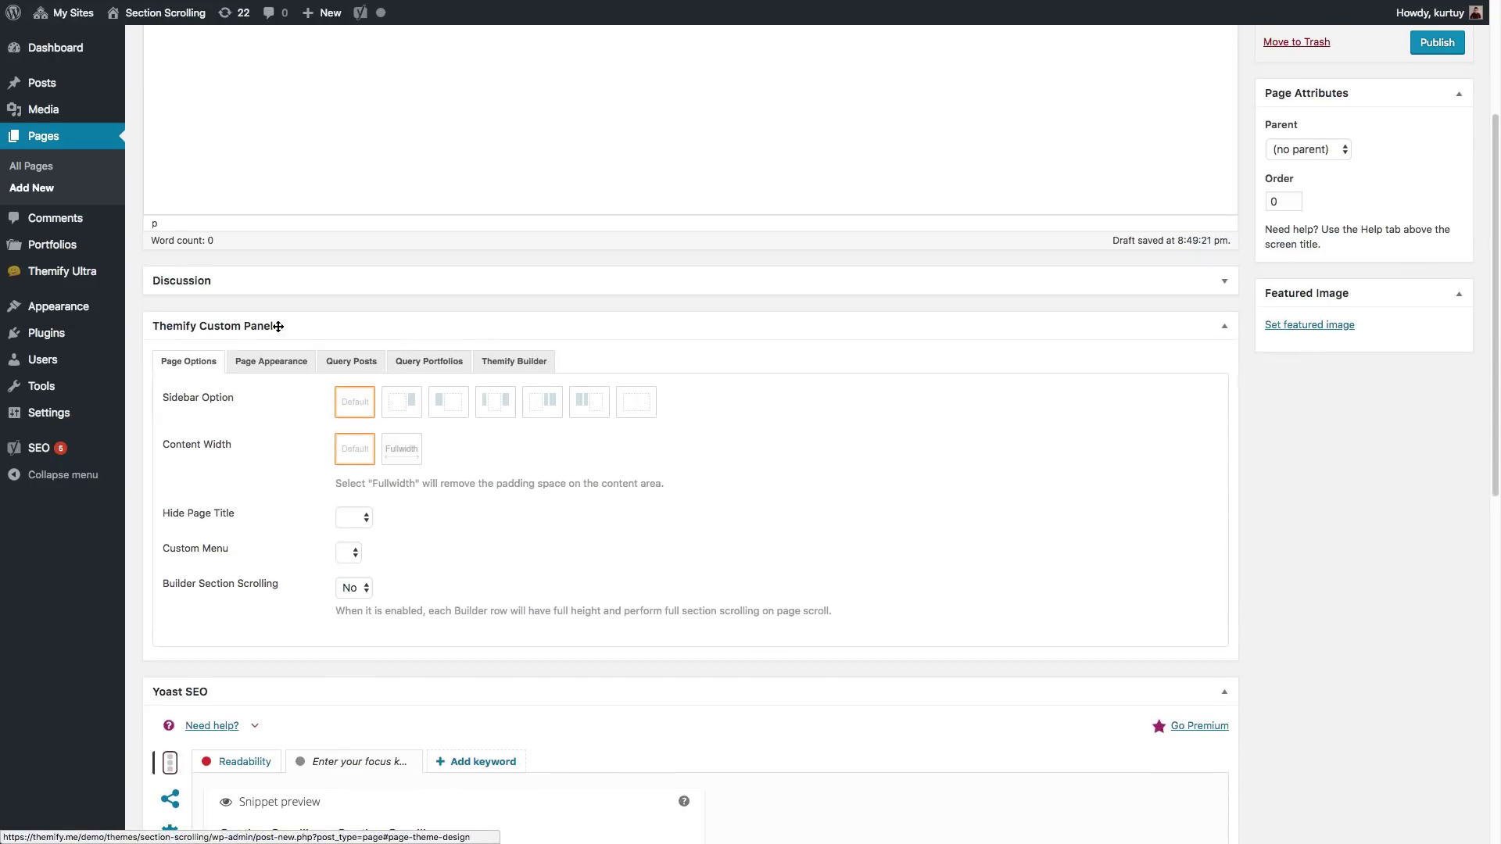
drag(274, 326, 204, 337)
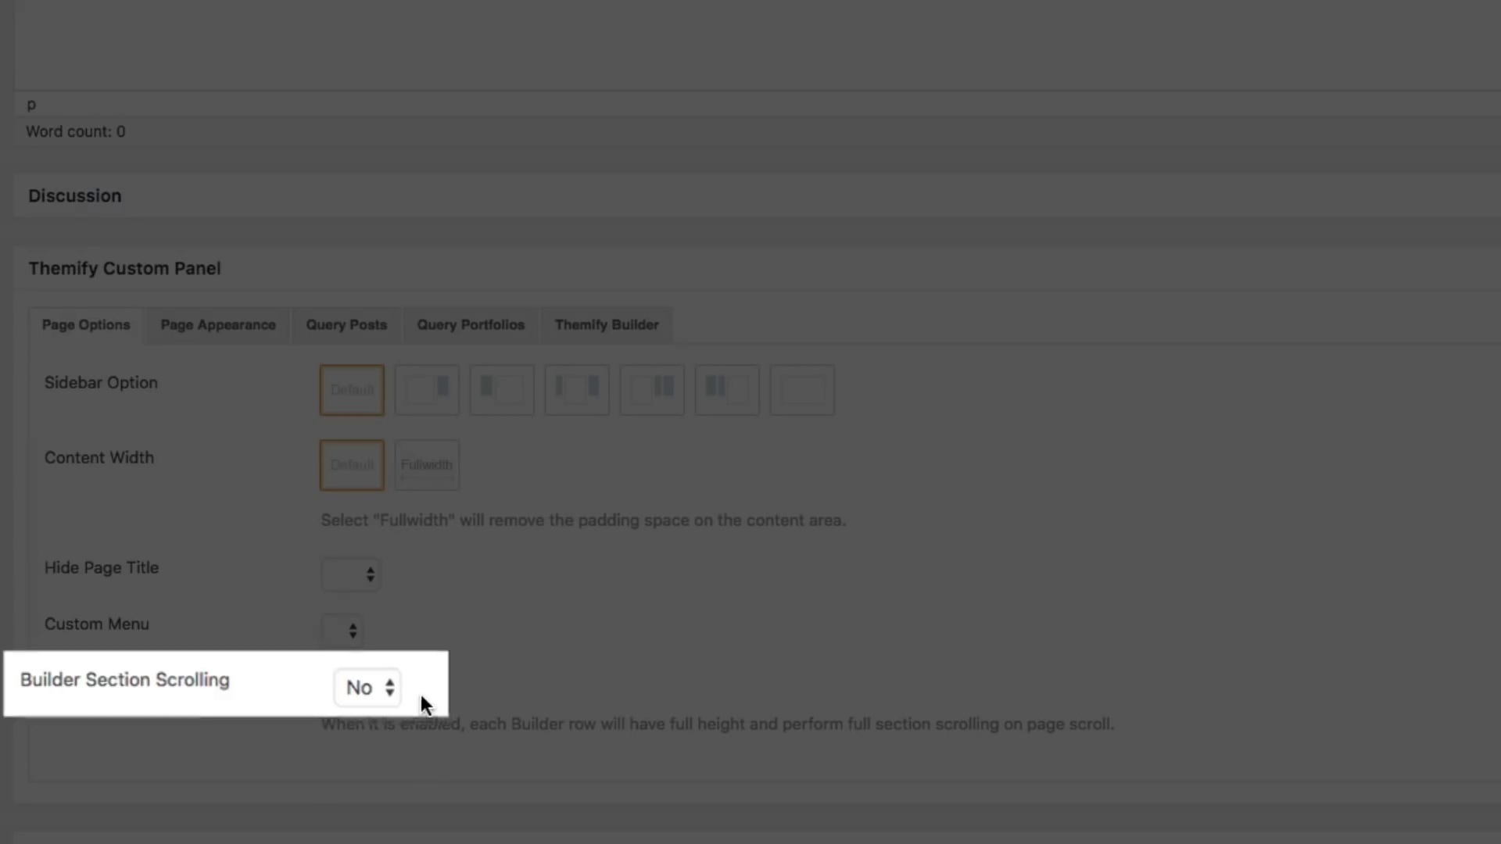
click(368, 687)
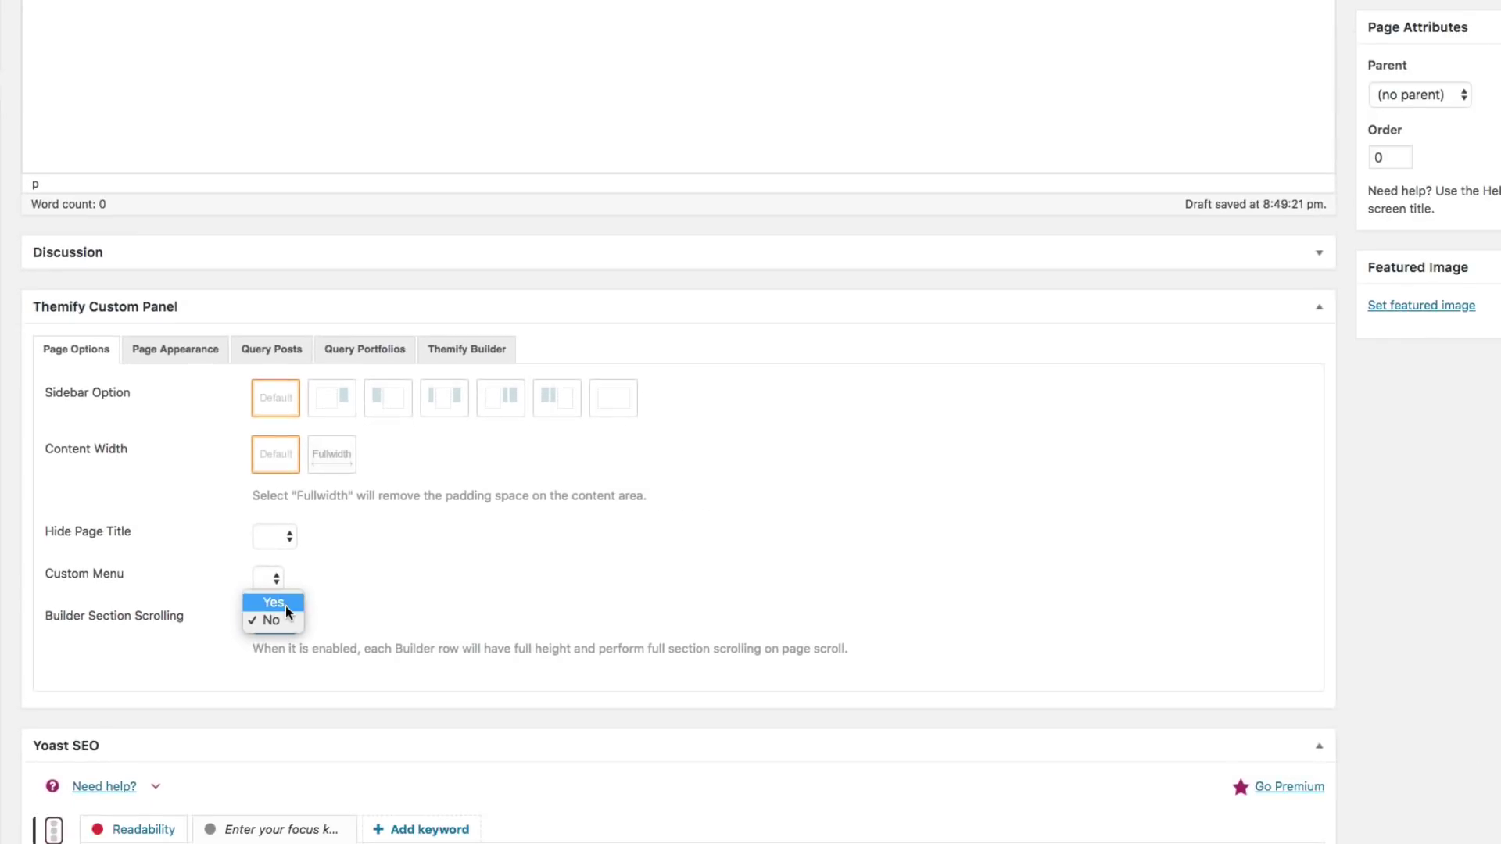
click(285, 603)
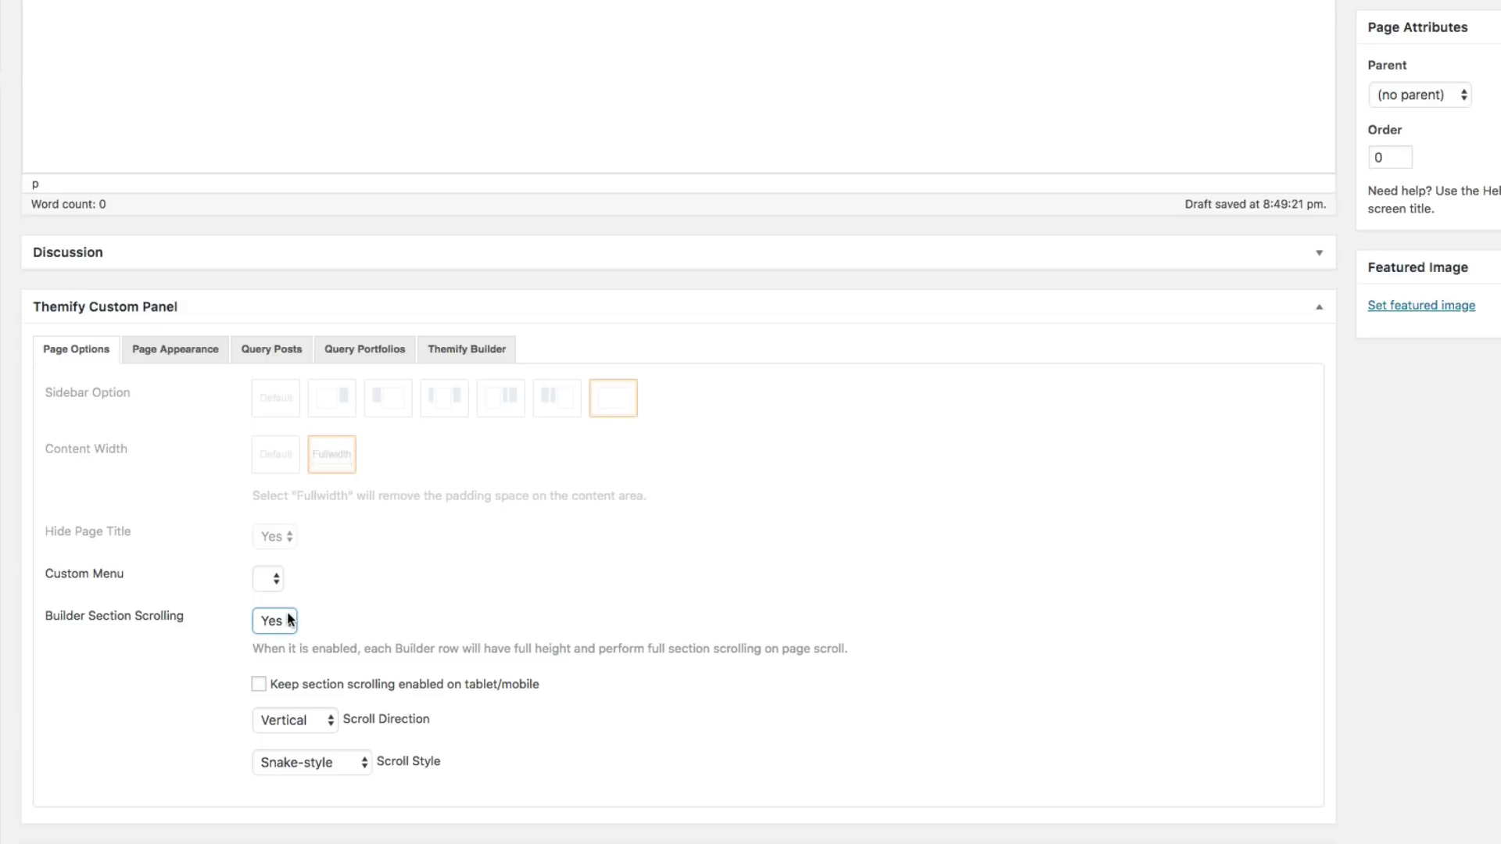
scroll(286, 607, down, 2)
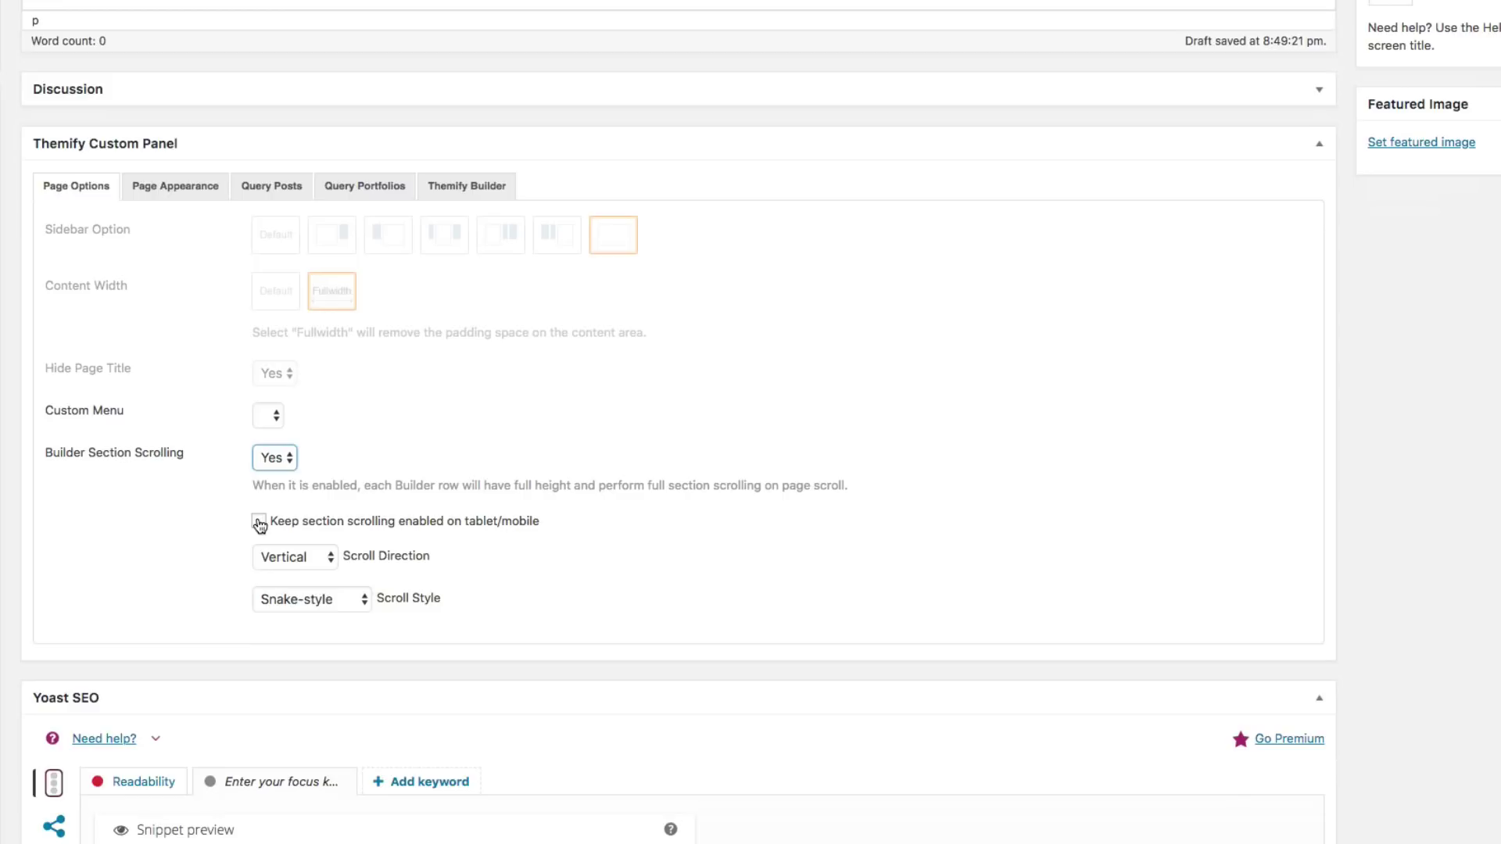
Keep section scrolling enabled on tablet/mobile and set Scroll Direction to Horizontal
click(260, 523)
click(269, 557)
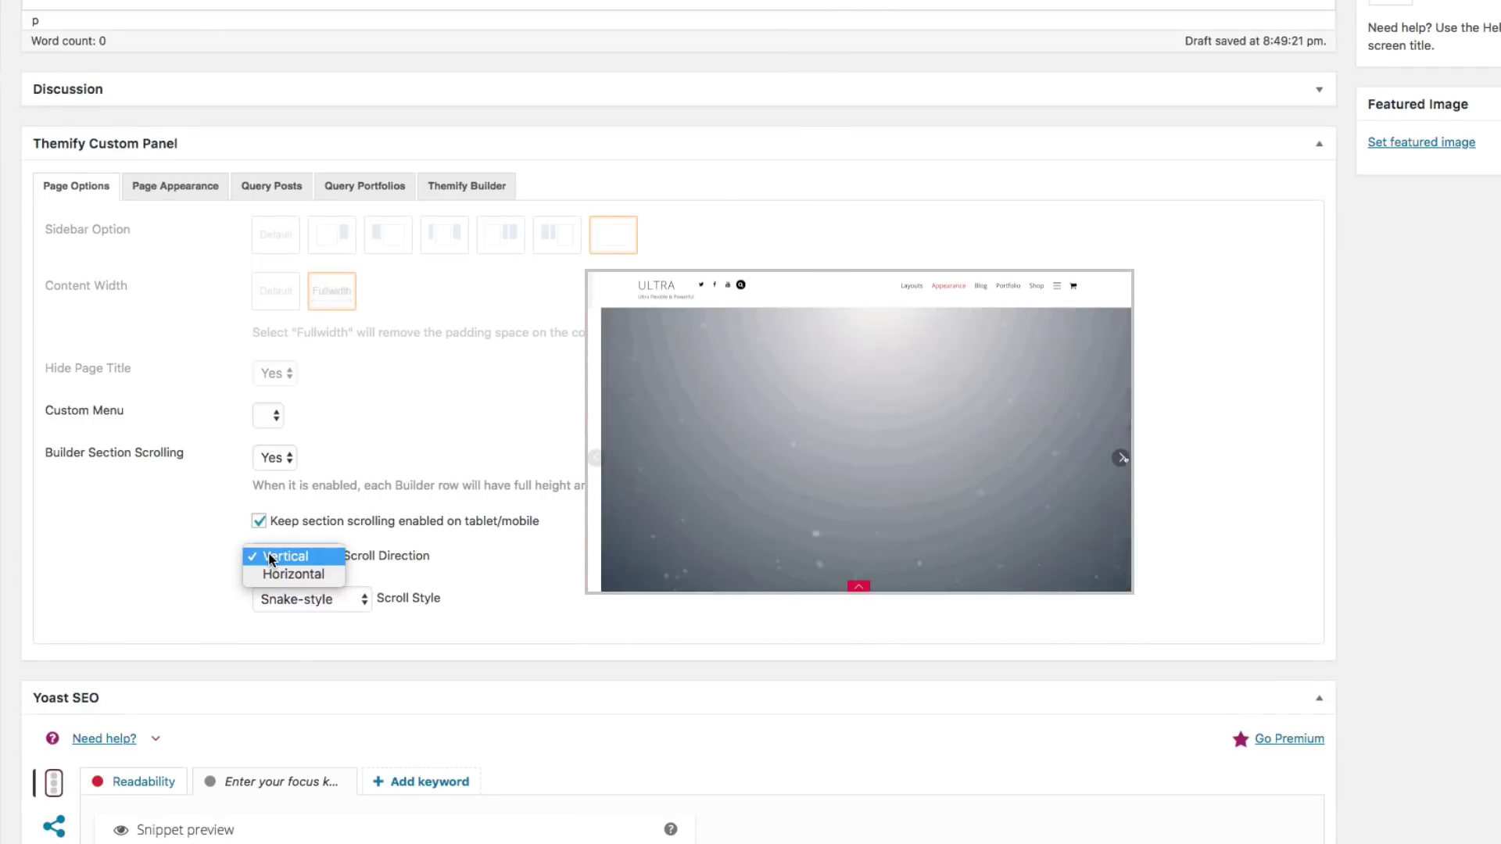
click(279, 576)
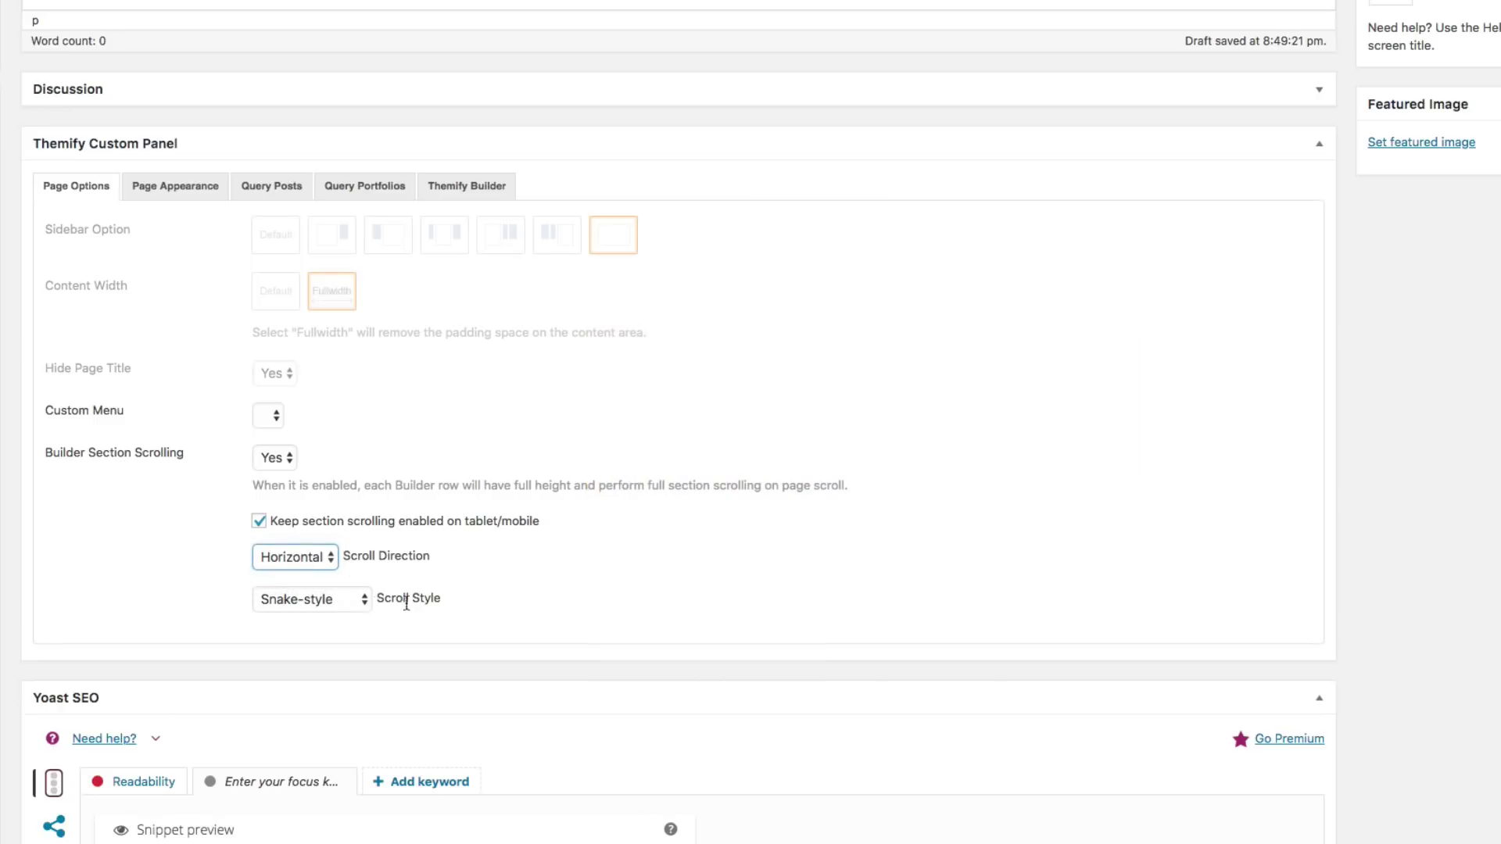
click(362, 600)
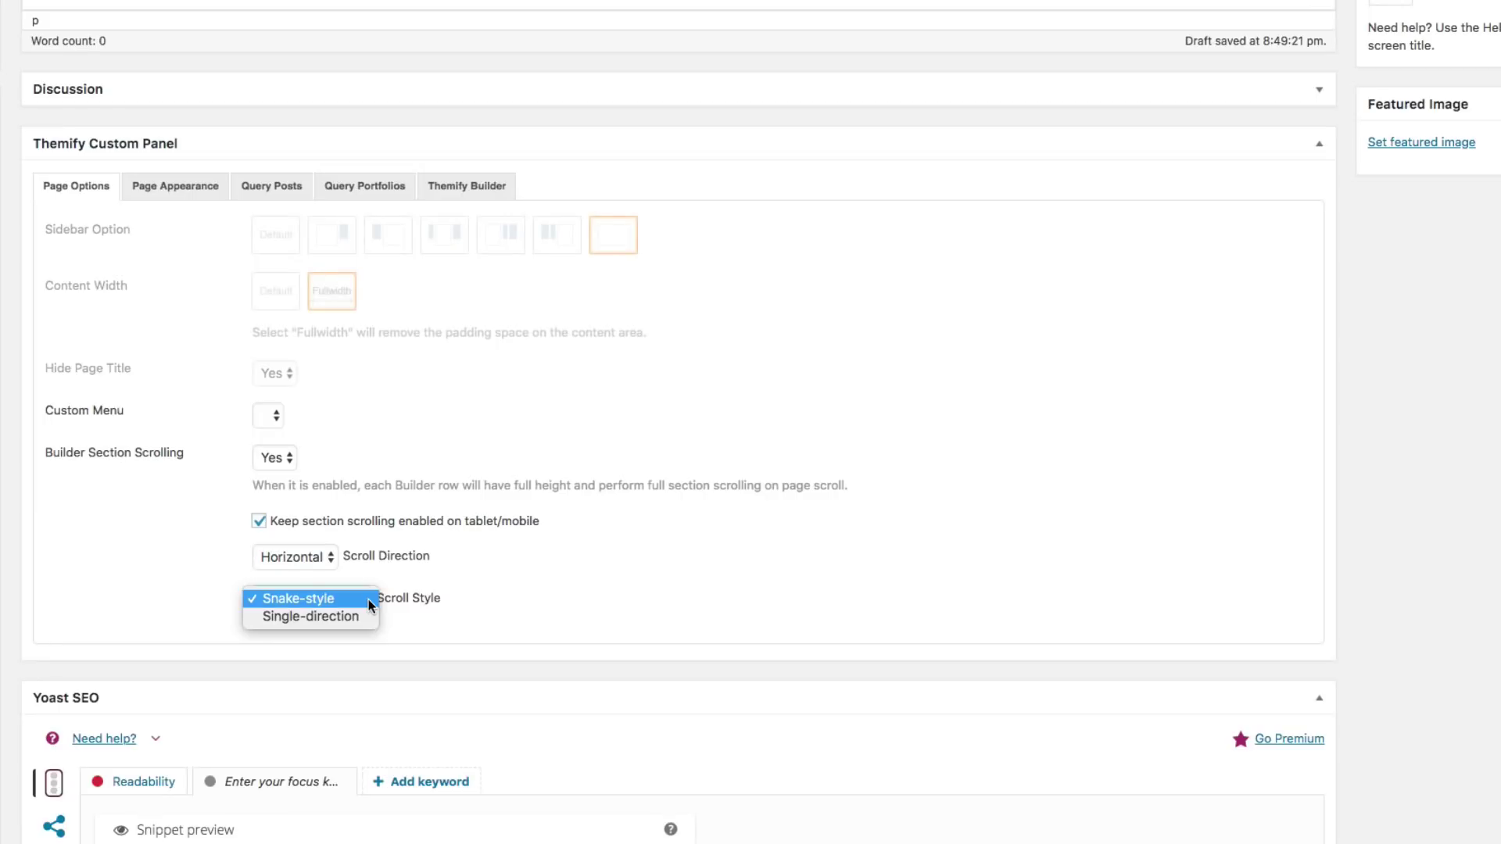
Keep the Snake-style scroll style, publish the page, and open it in Themify Builder
click(368, 599)
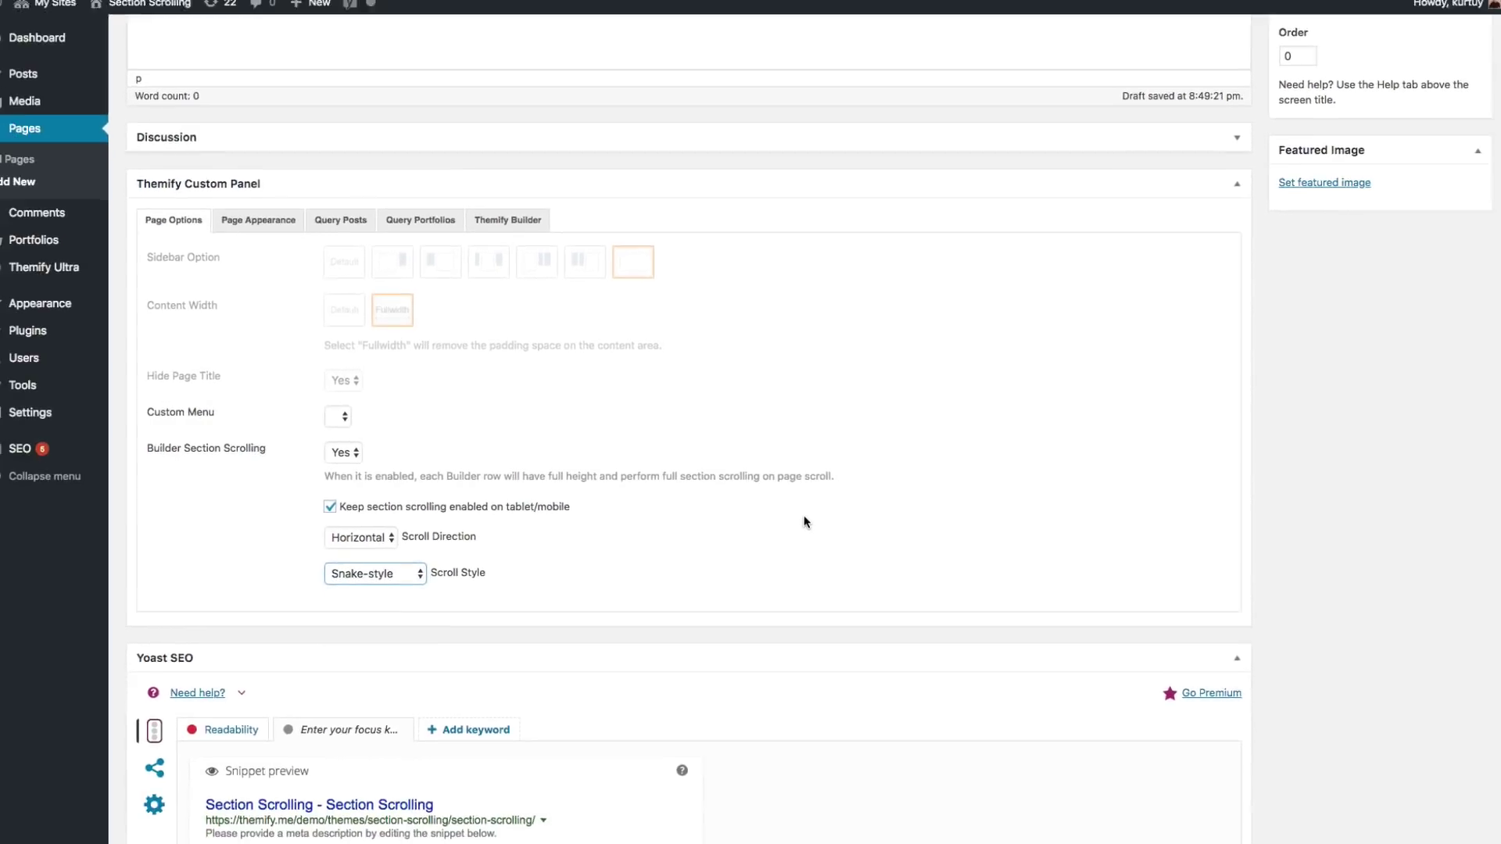
scroll(1247, 508, up, 5)
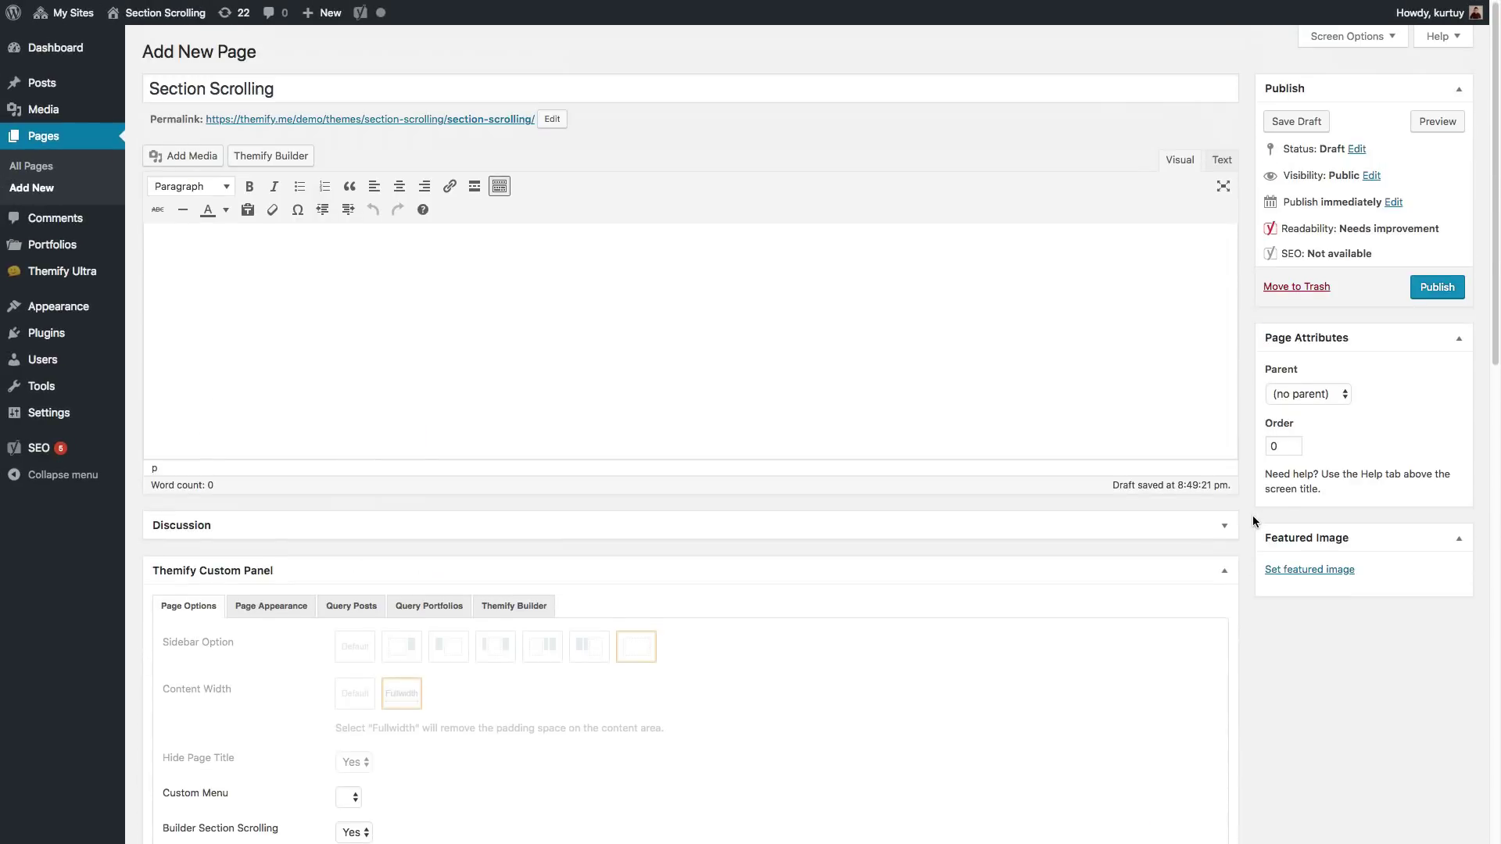
click(1429, 291)
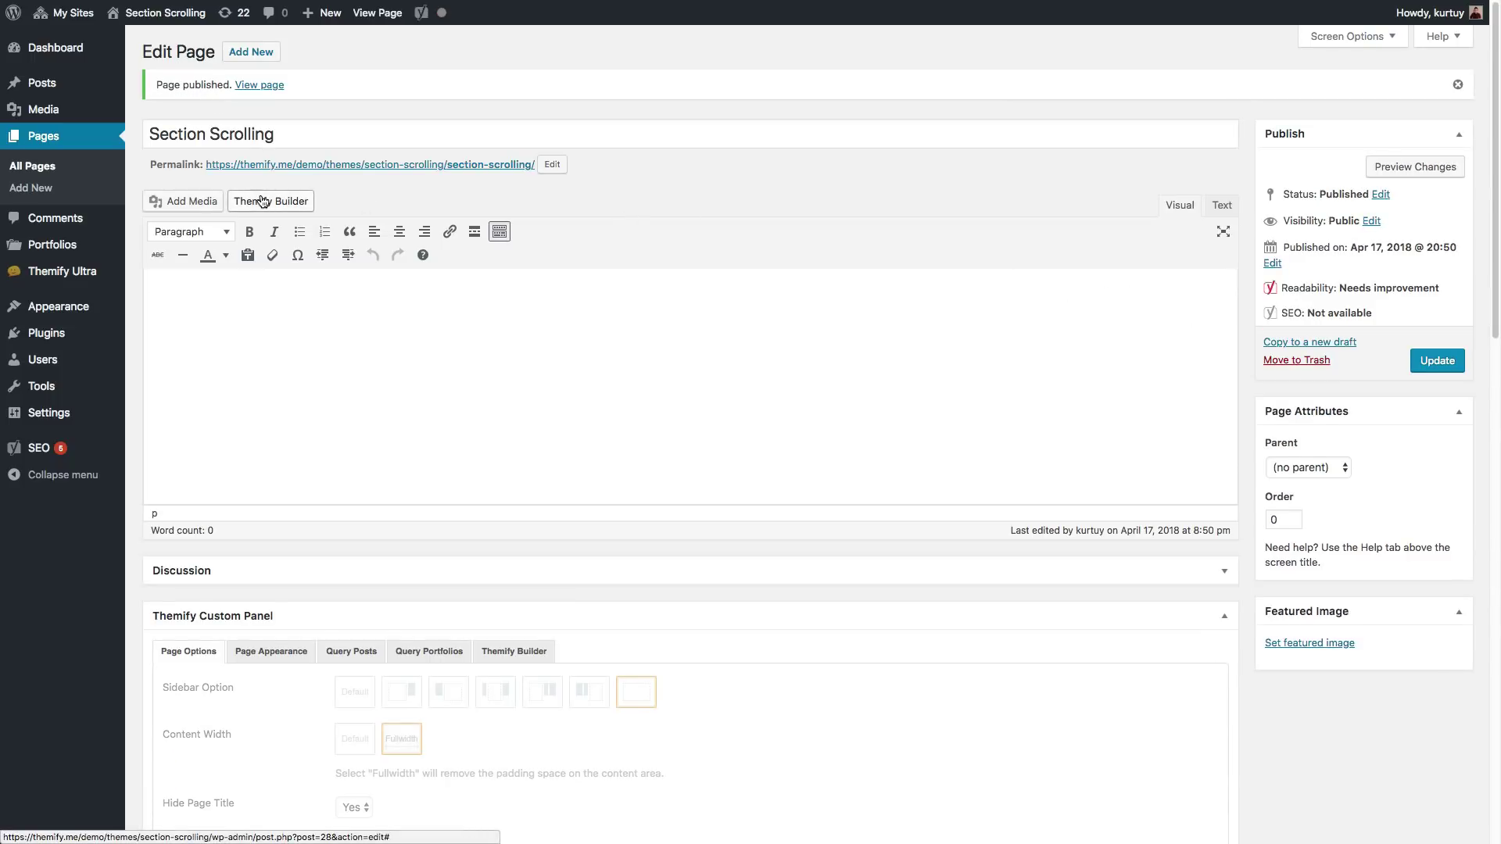
click(261, 201)
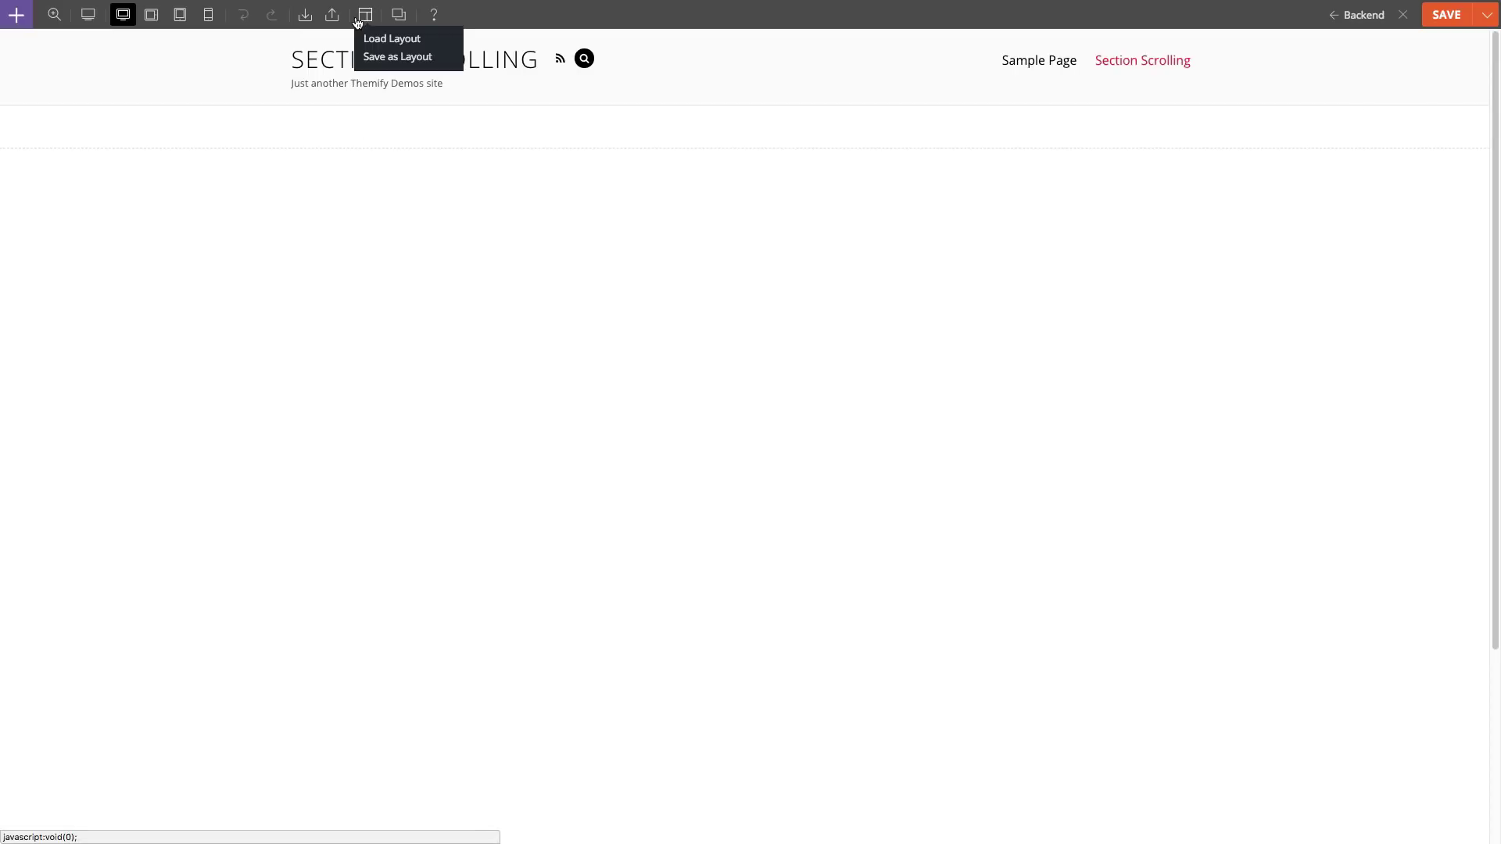
Load the Product Page 4 layout from Layouts, replacing the existing empty layout
click(369, 39)
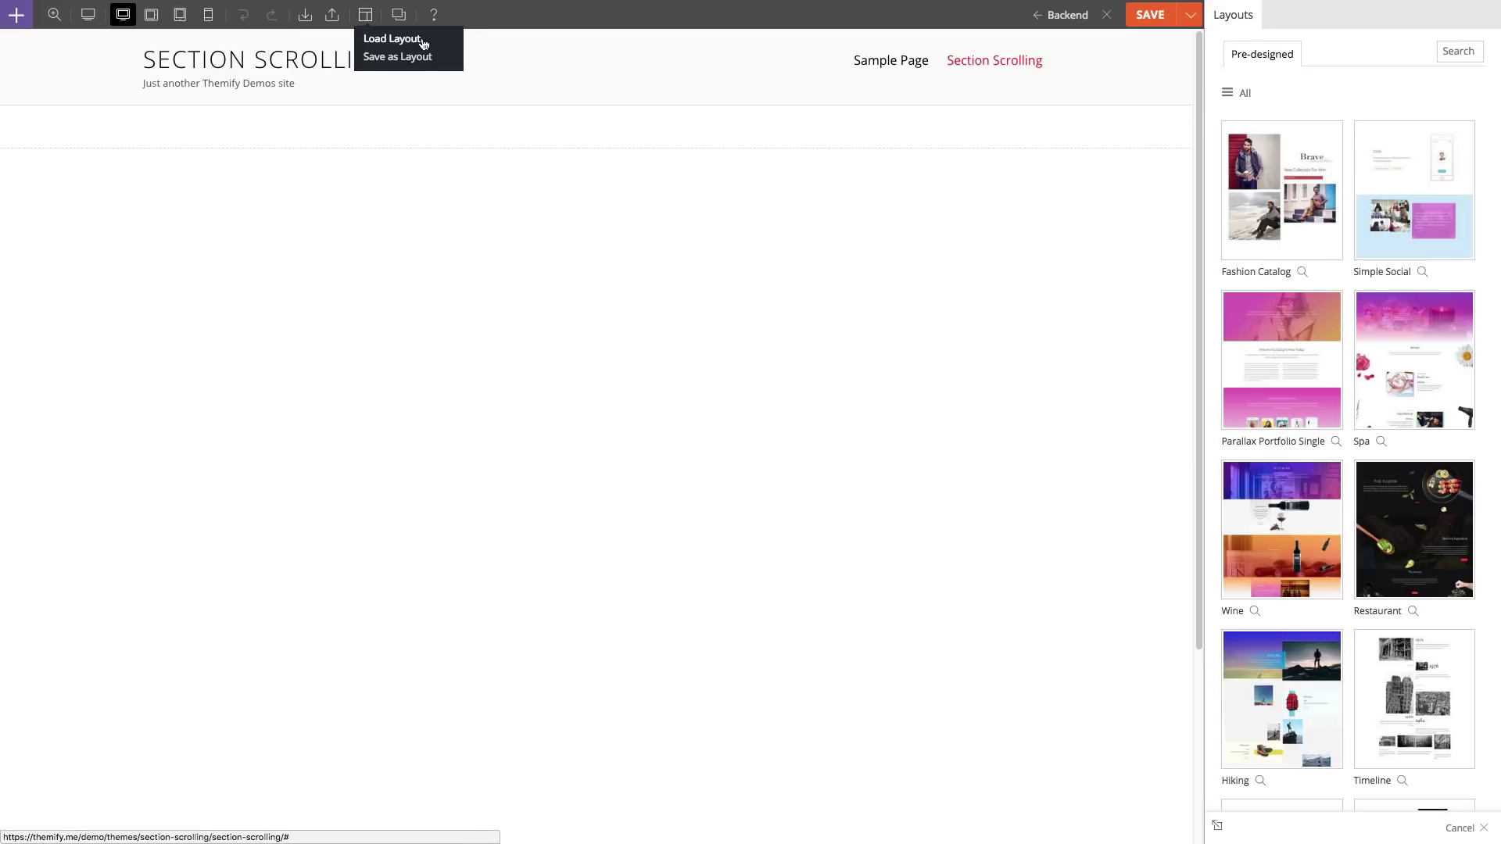
scroll(1305, 445, down, 20)
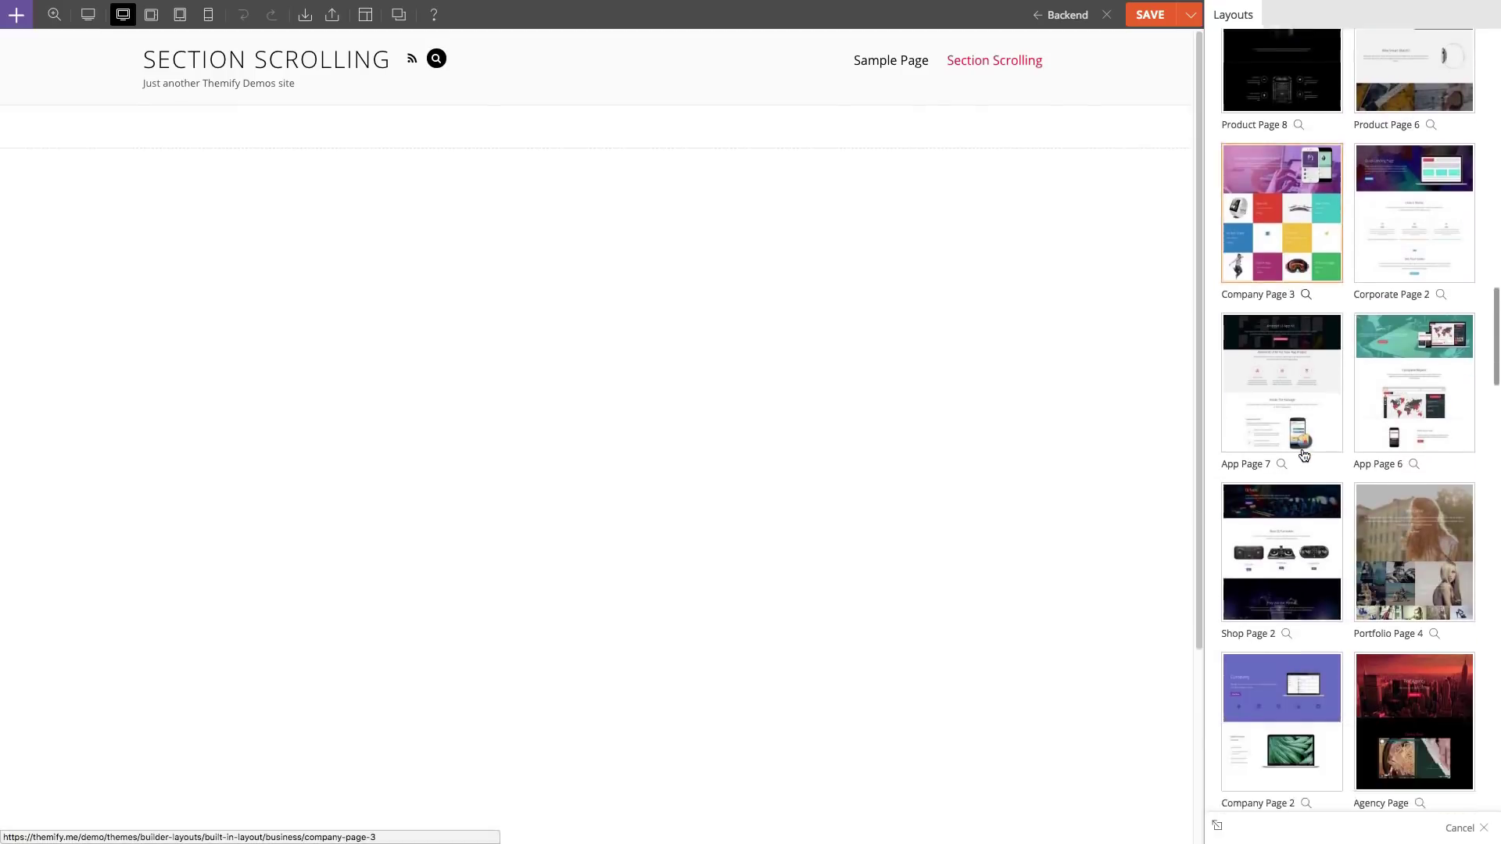
scroll(1305, 455, down, 20)
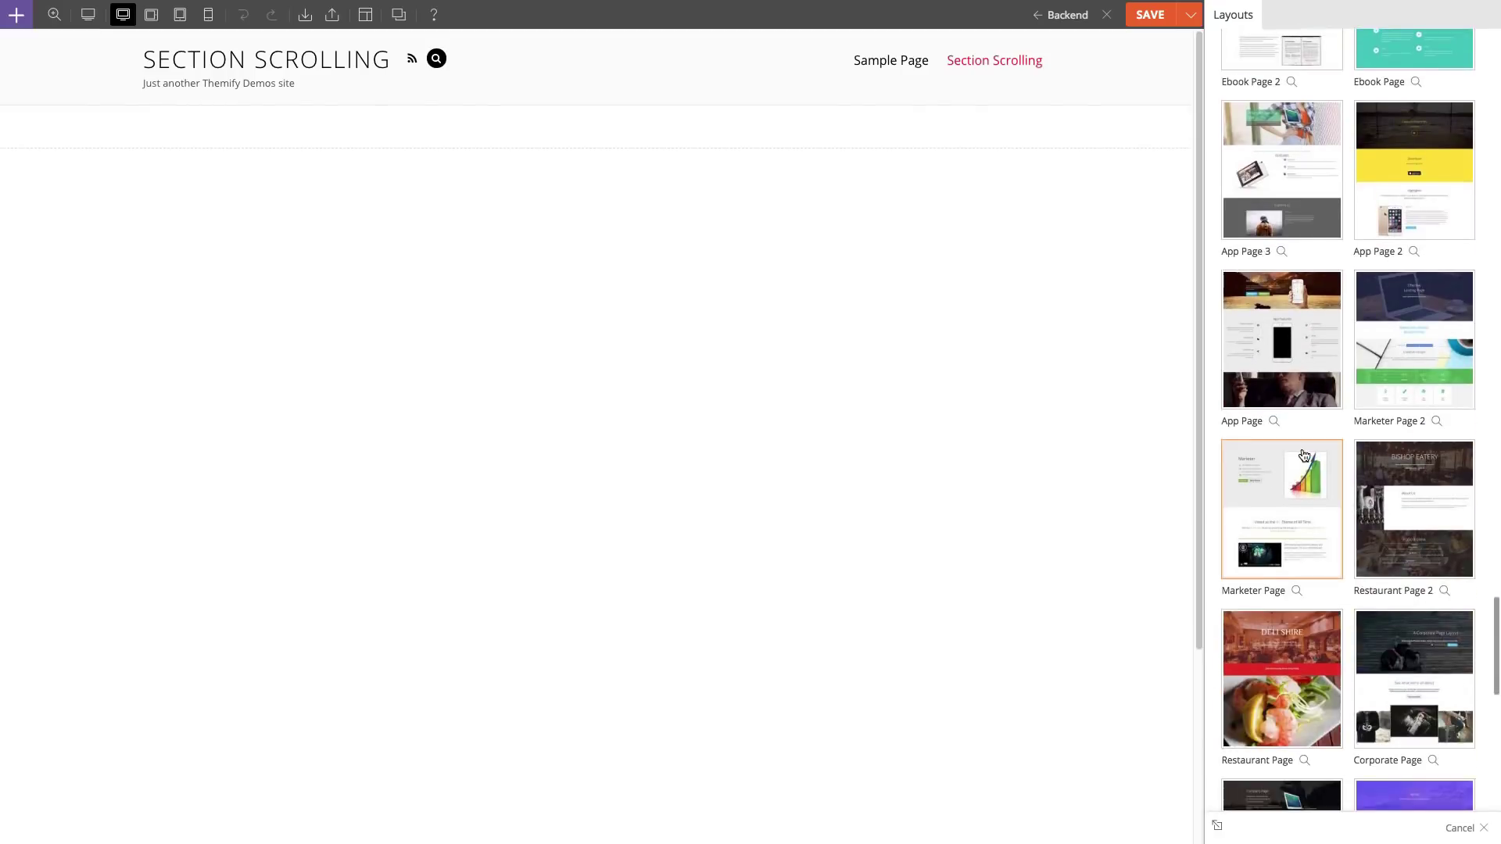
scroll(1304, 455, down, 1)
click(1296, 467)
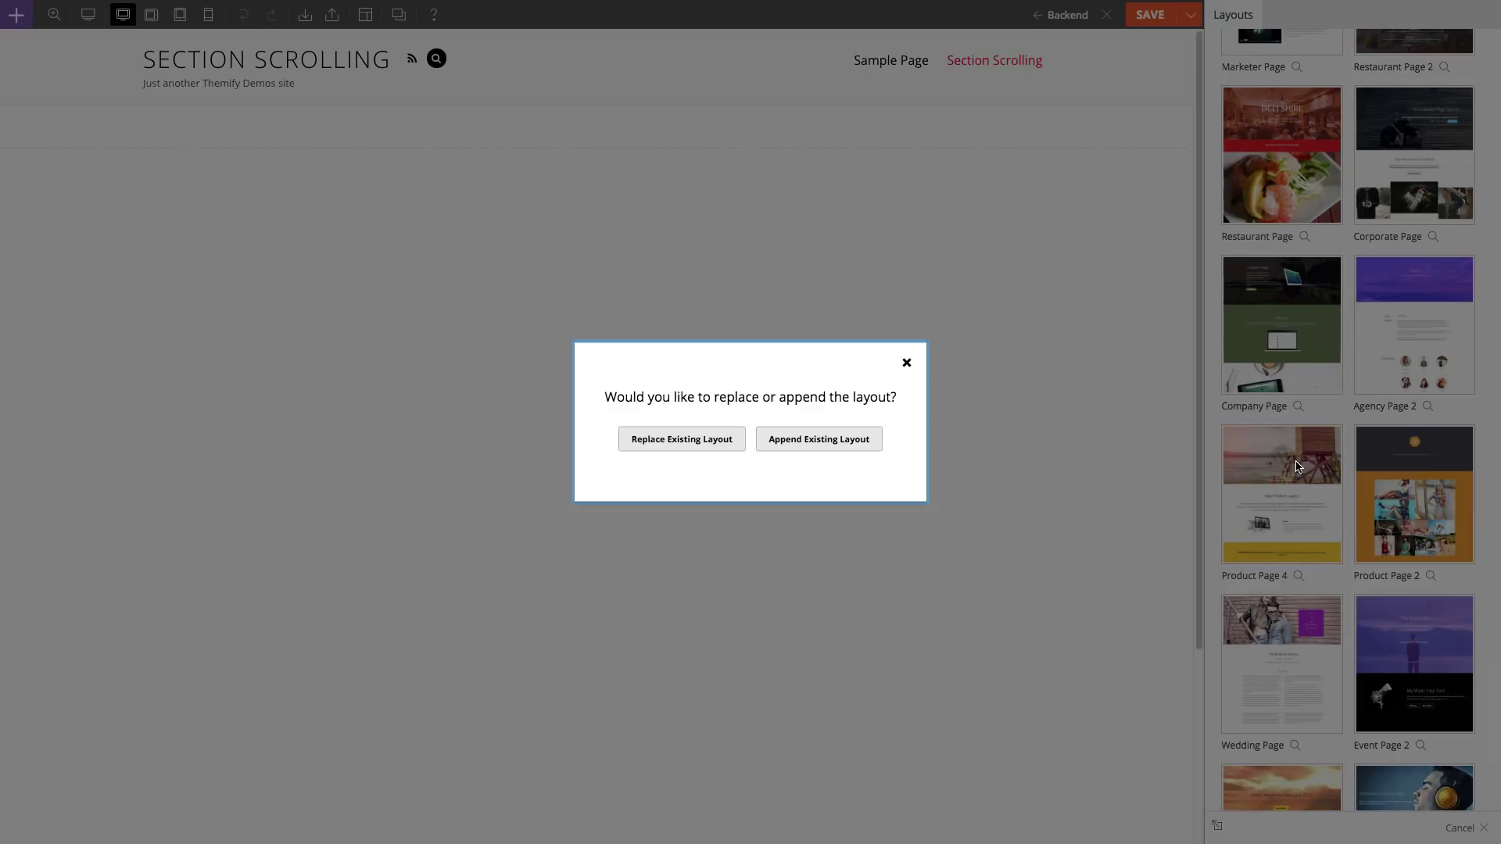
click(686, 443)
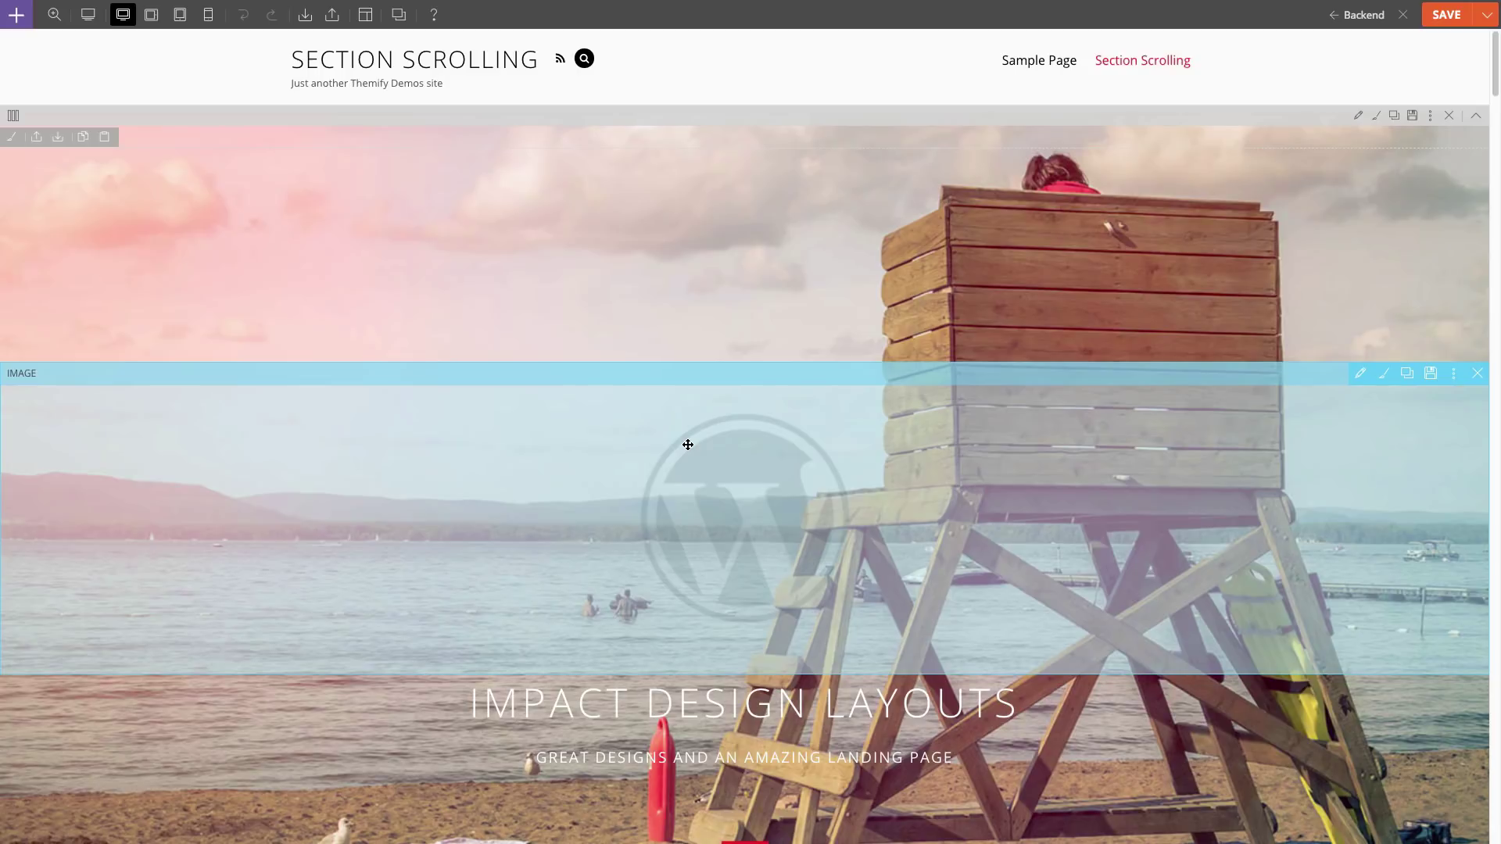
Review the imported Product Page 4 layout, save it, and close Themify Builder
scroll(731, 498, down, 1)
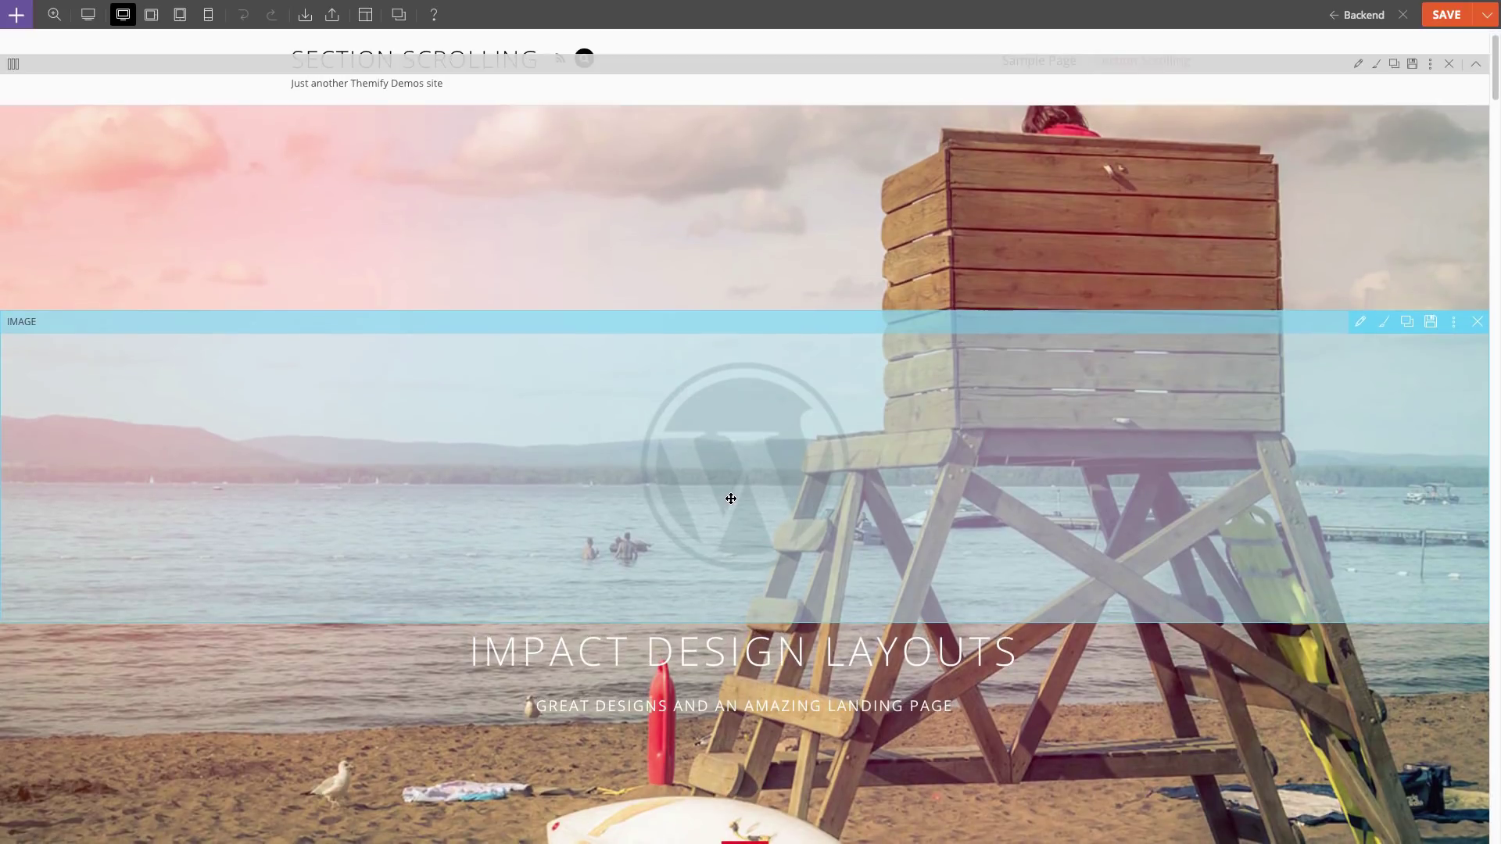
scroll(731, 499, down, 10)
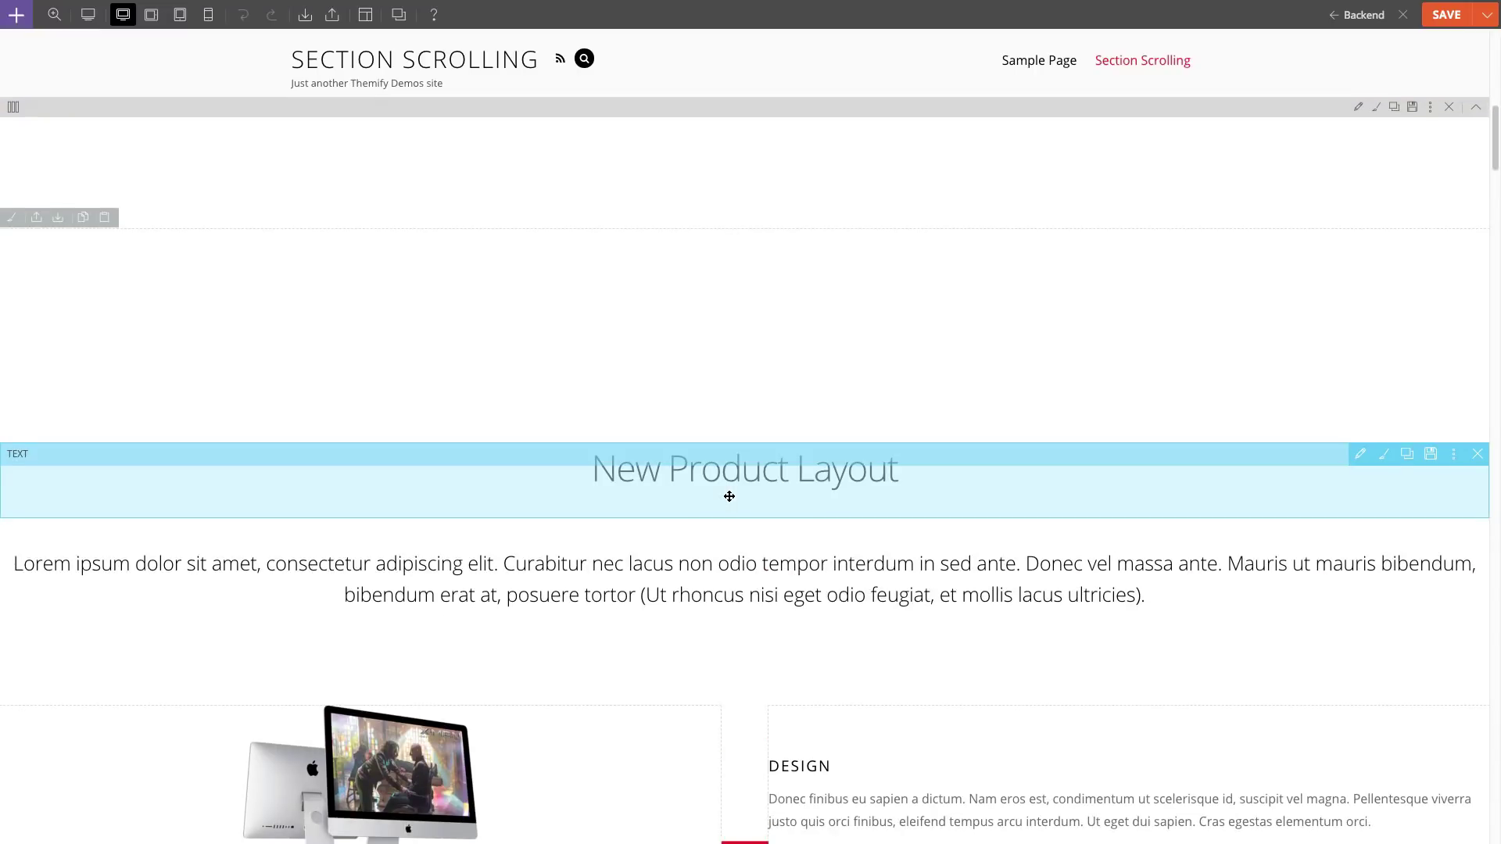
scroll(729, 496, down, 2)
scroll(729, 496, up, 4)
scroll(729, 496, down, 3)
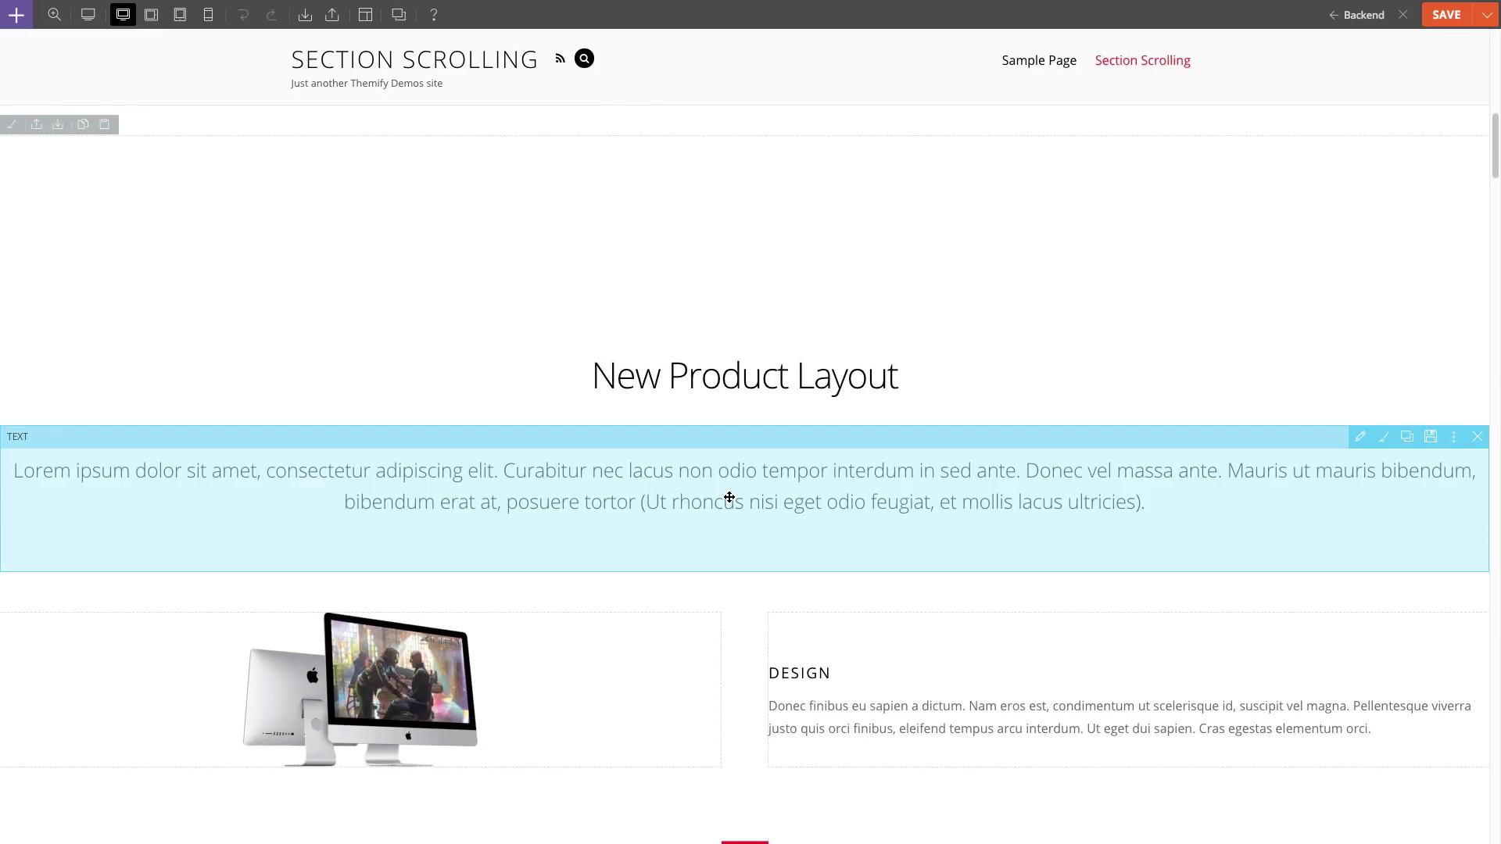
scroll(728, 492, down, 5)
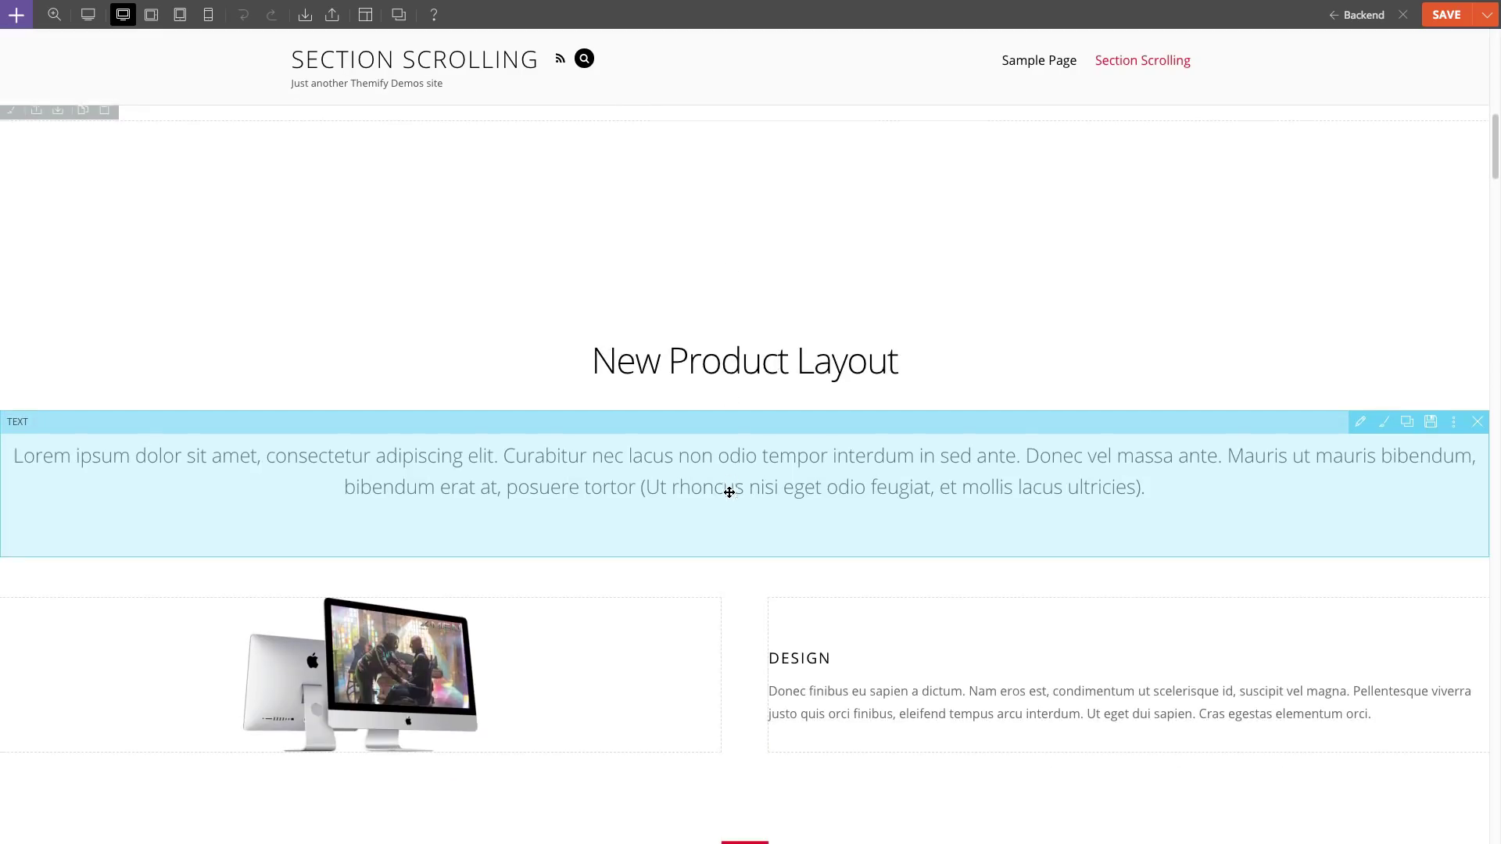
scroll(728, 493, down, 10)
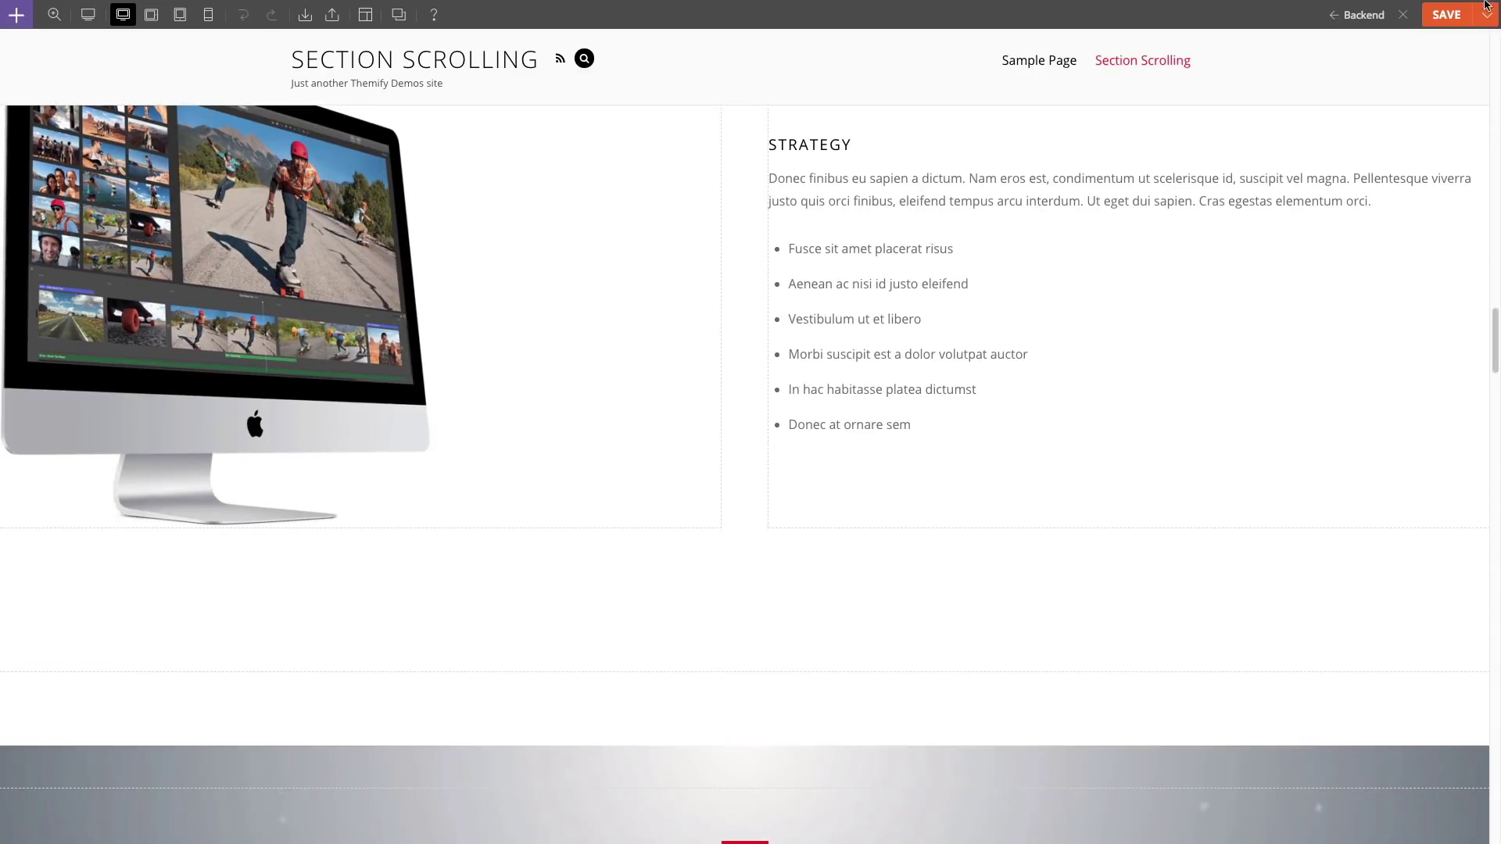
click(1450, 14)
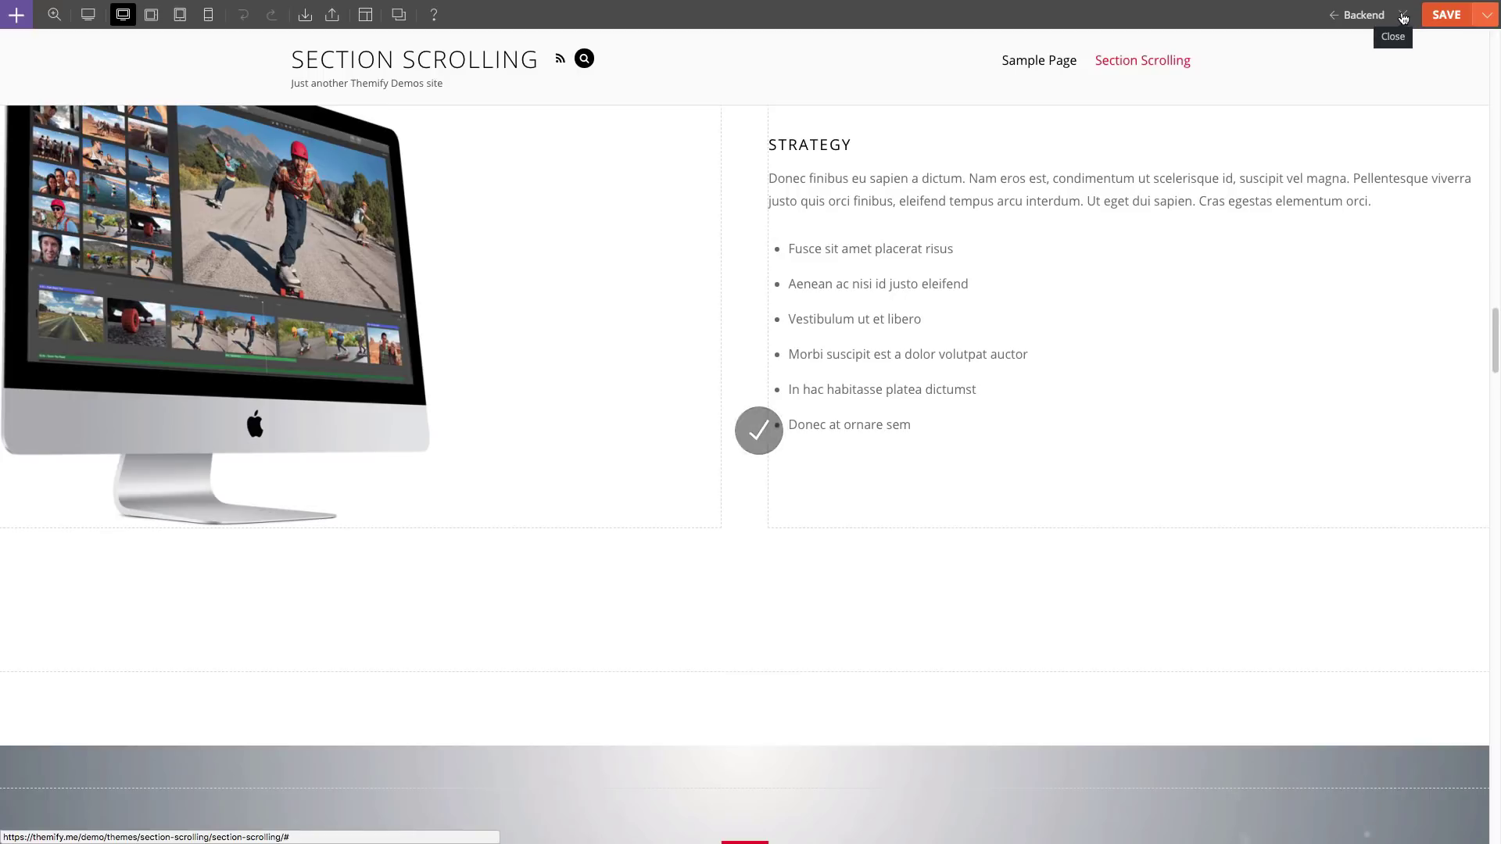
click(1403, 17)
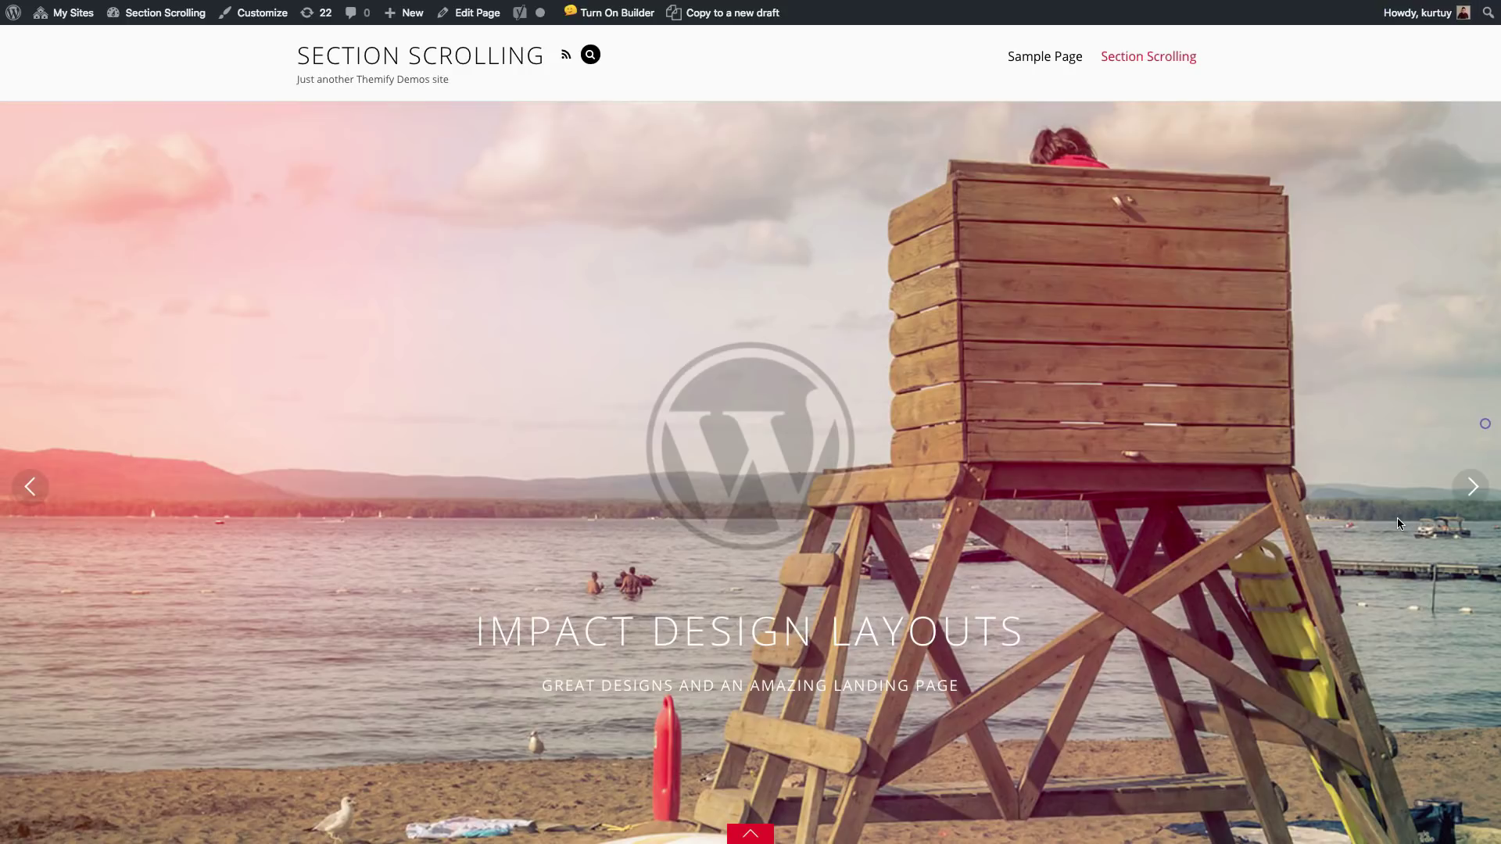
Slide sideways through the horizontal sections, past Strategy, until the Why Meet App page appears
click(1469, 488)
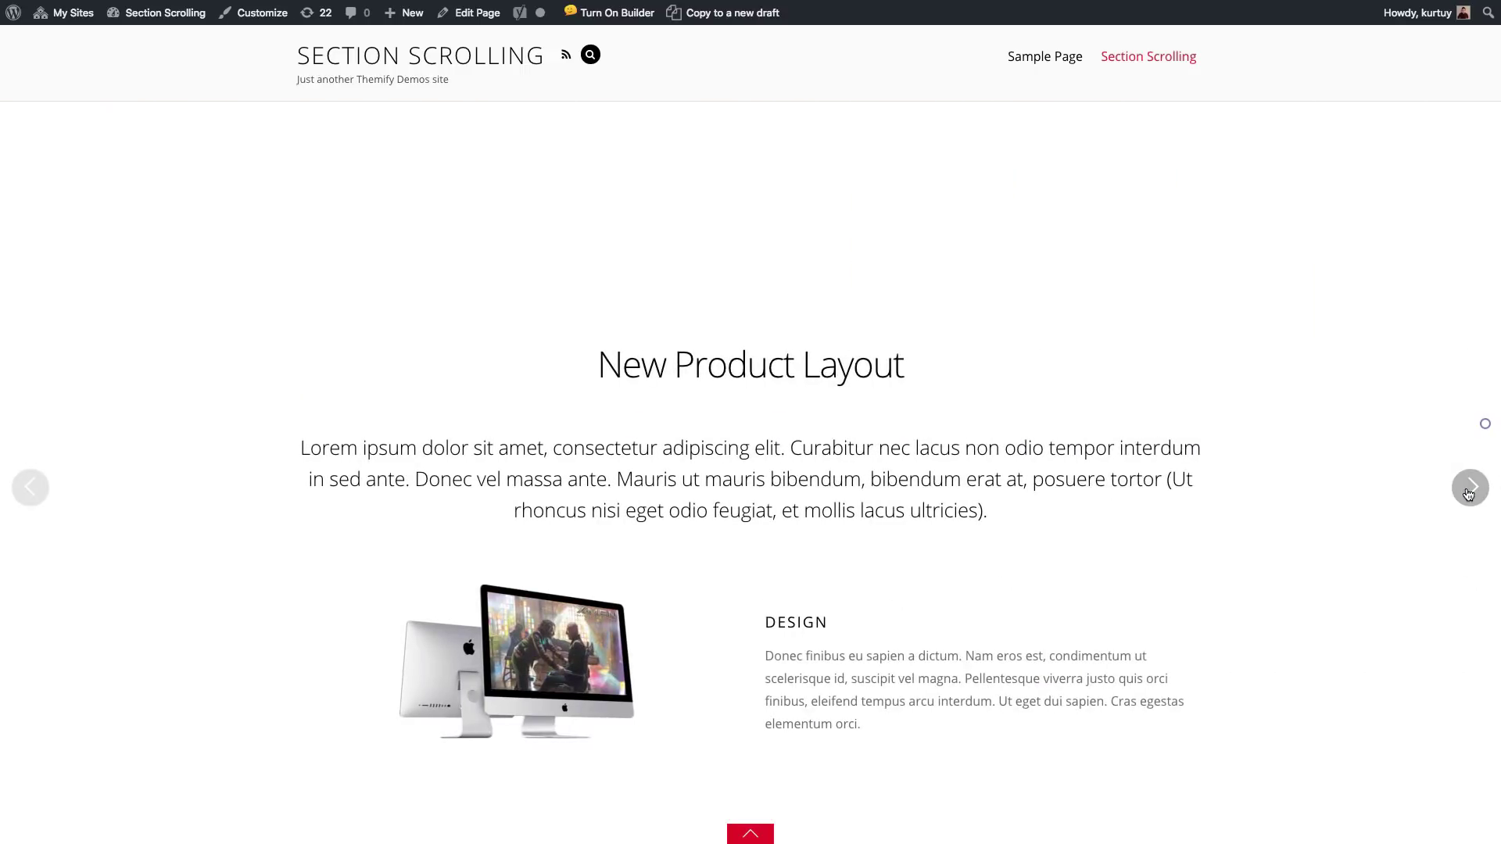
click(1470, 488)
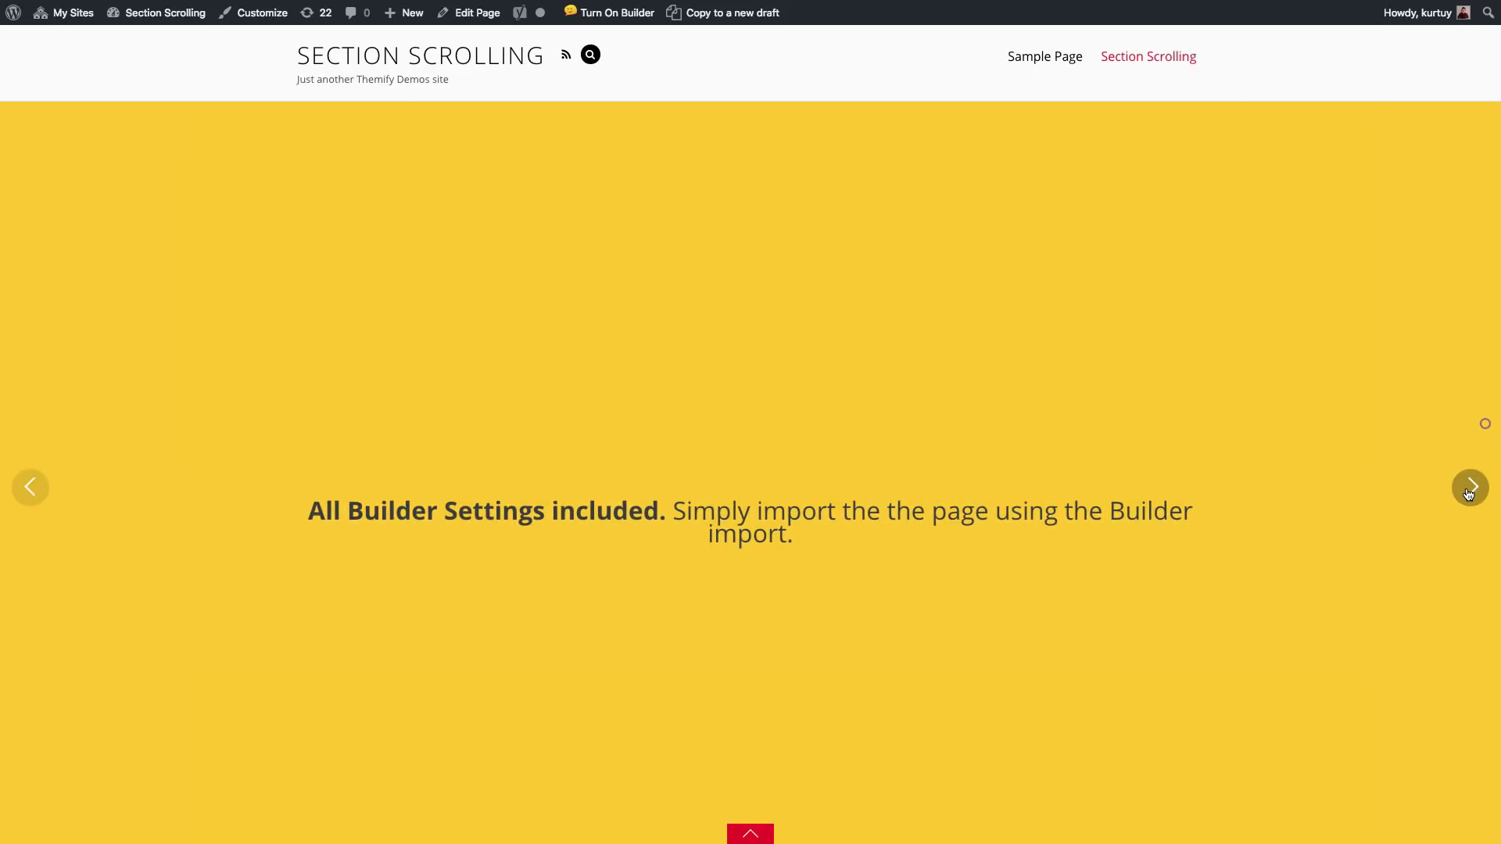
click(1468, 491)
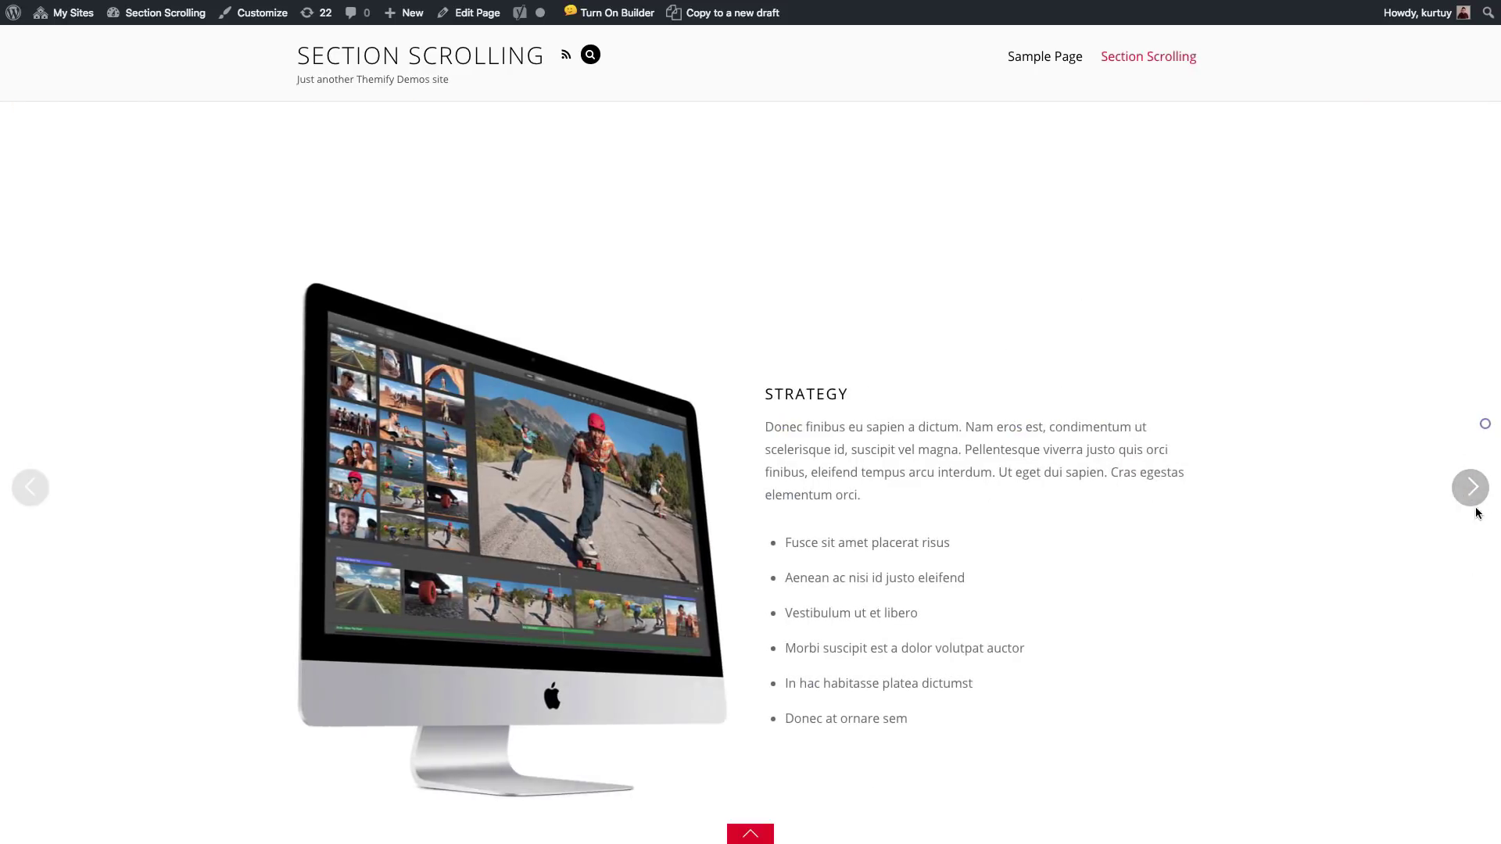
click(1470, 492)
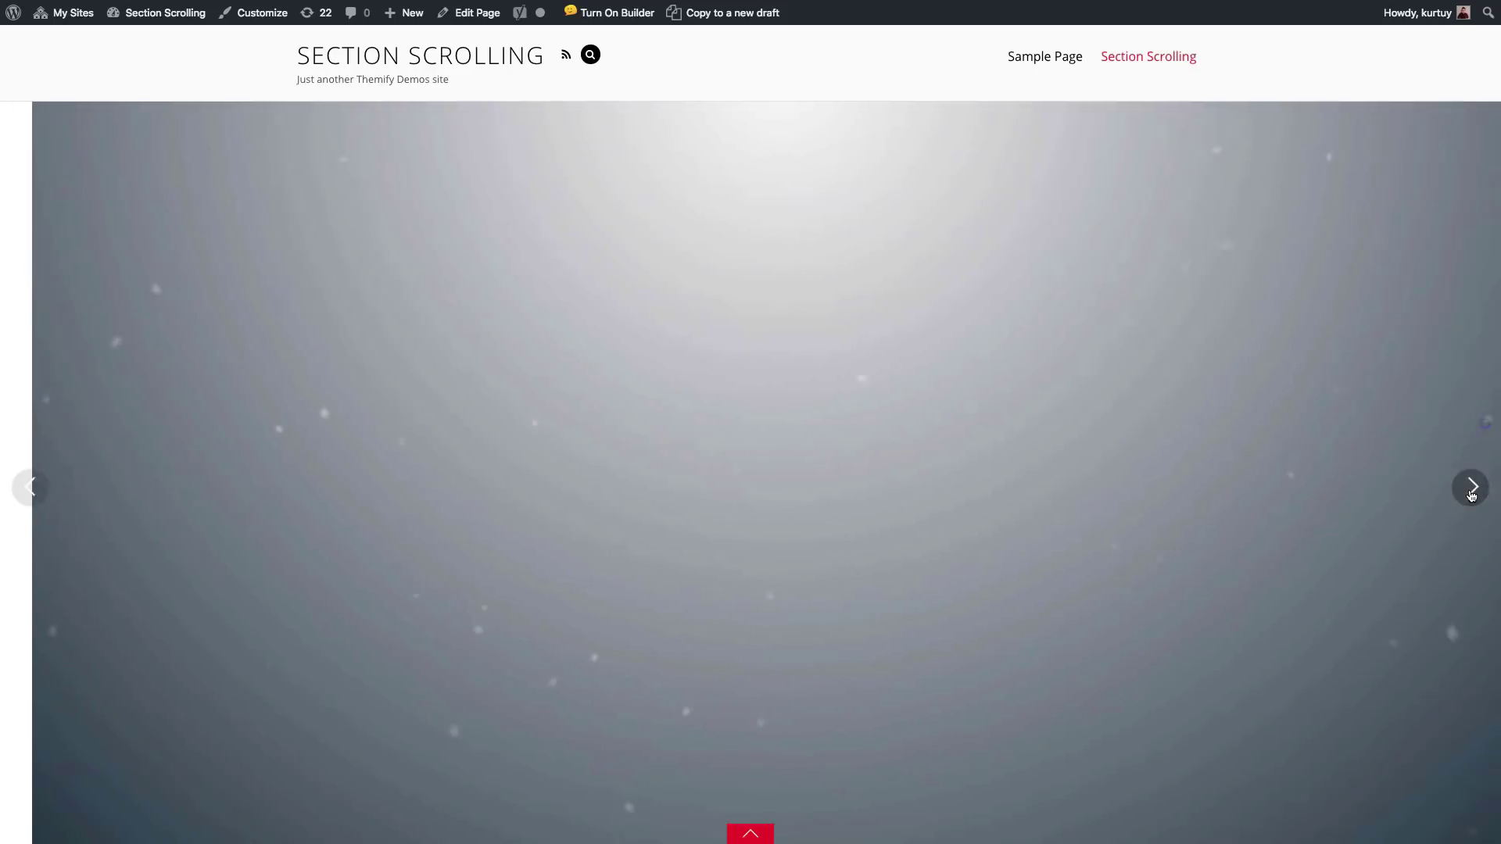
click(1471, 491)
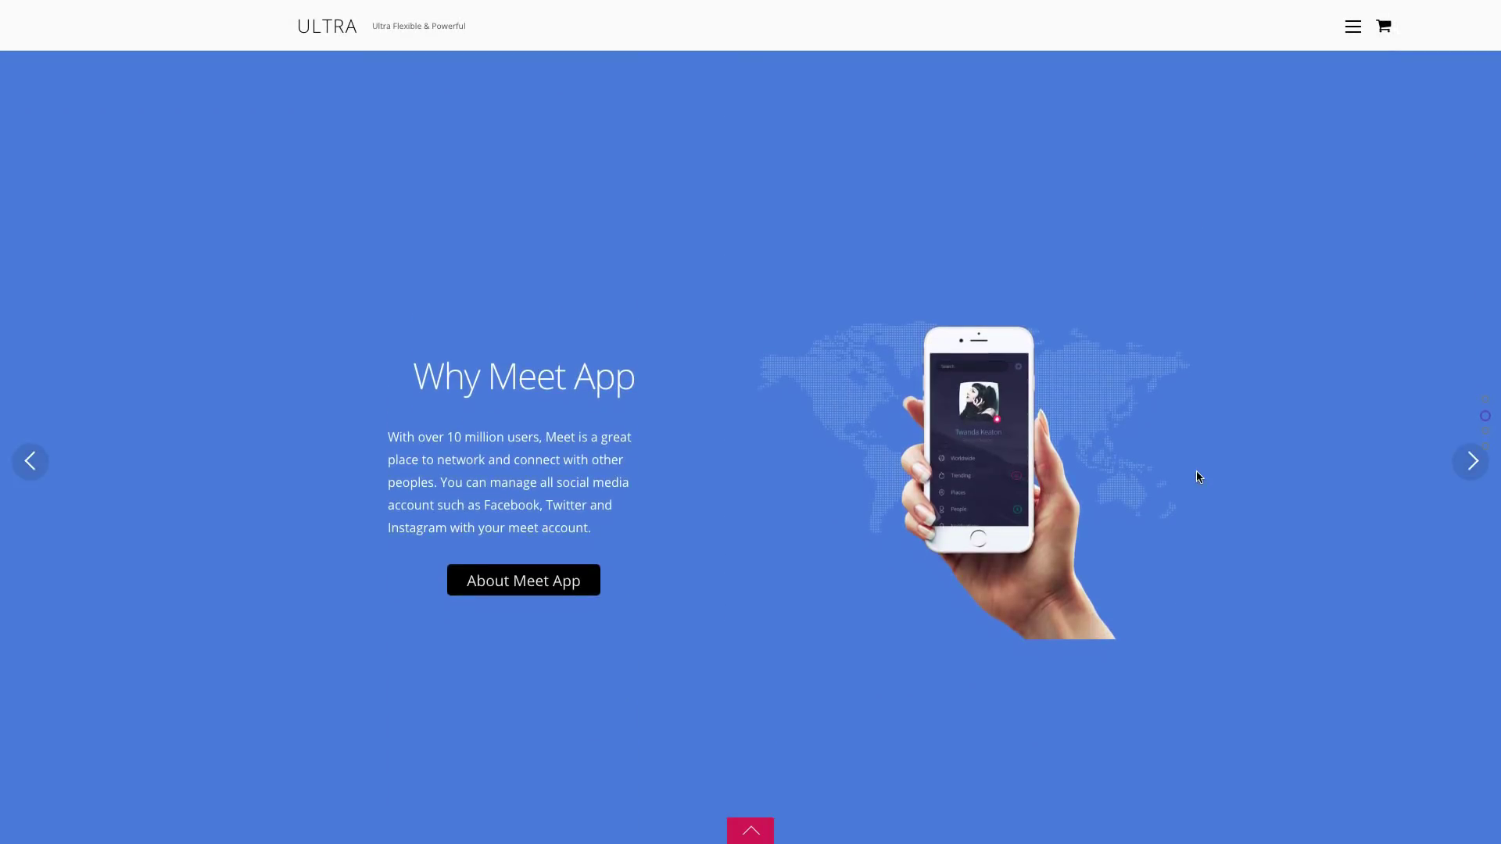
Scroll through the Scroll Styles sections, jump back to MEET APP, and turn on the builder
scroll(1196, 477, down, 1)
scroll(1196, 477, down, 1)
scroll(1196, 477, down, 1)
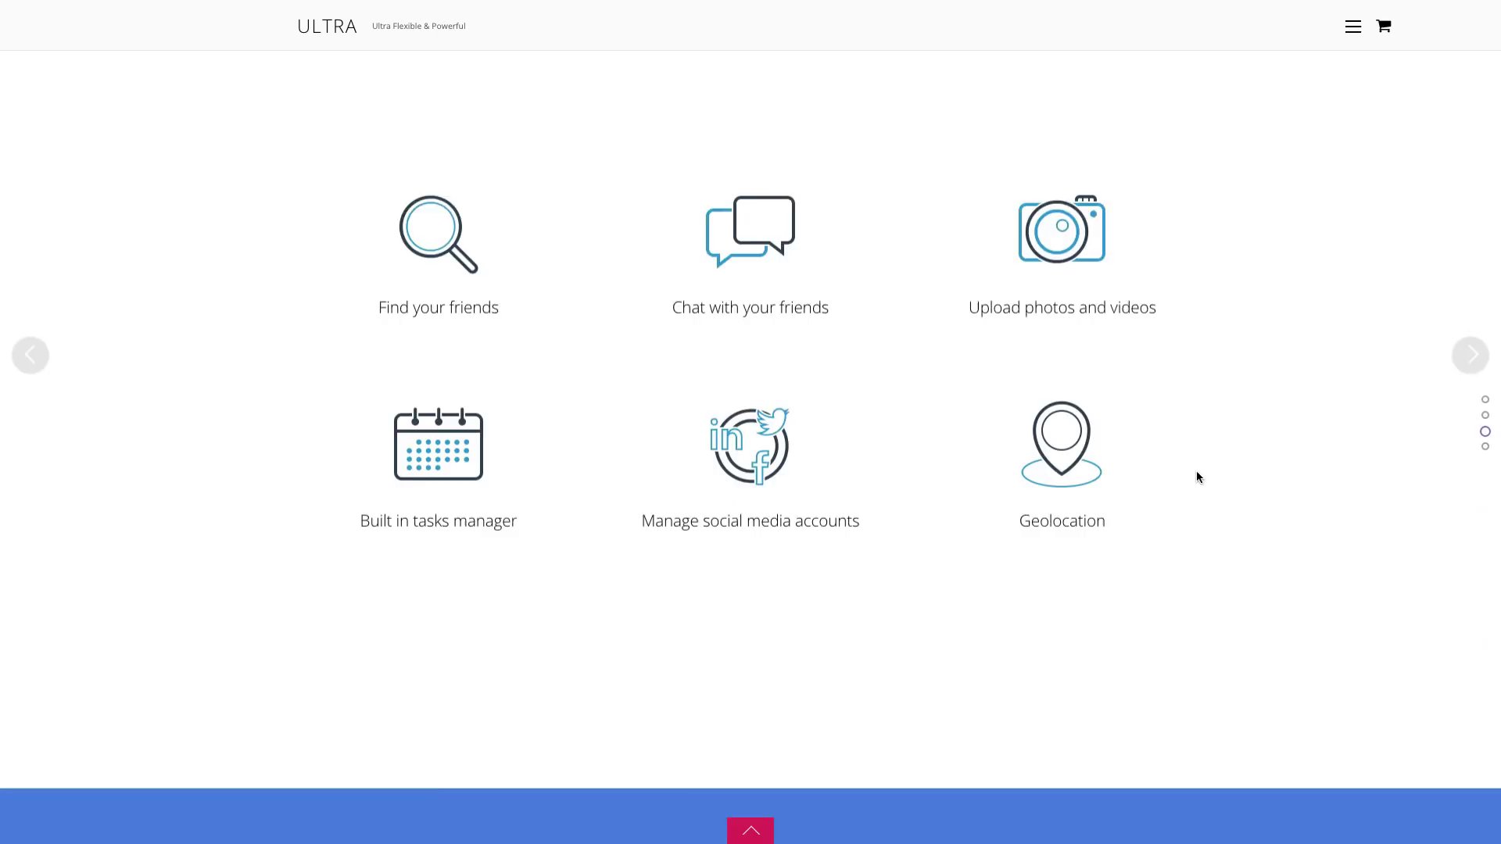
scroll(1197, 473, down, 1)
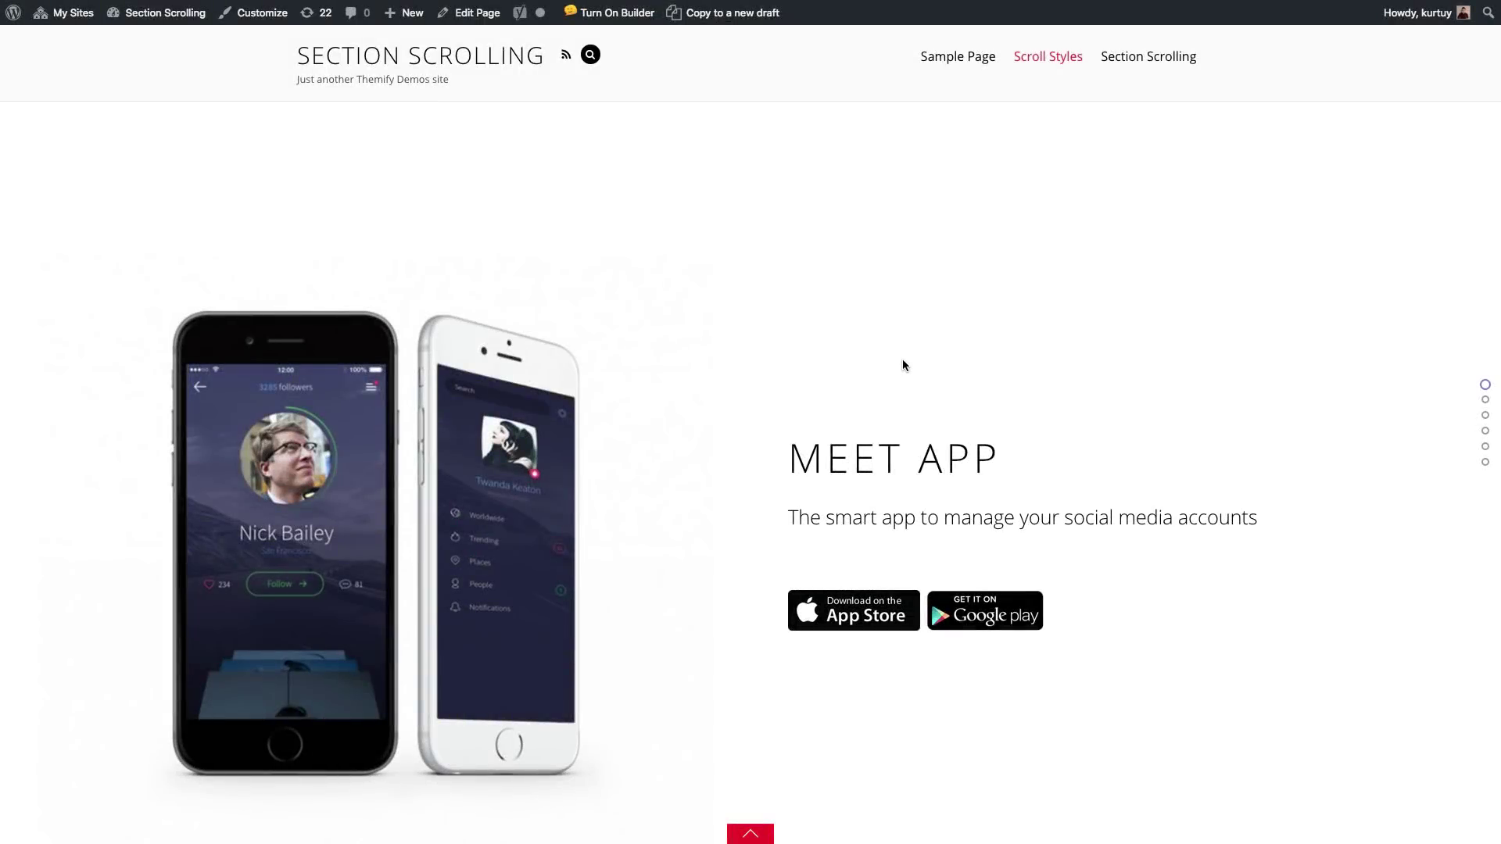
scroll(1174, 342, down, 1)
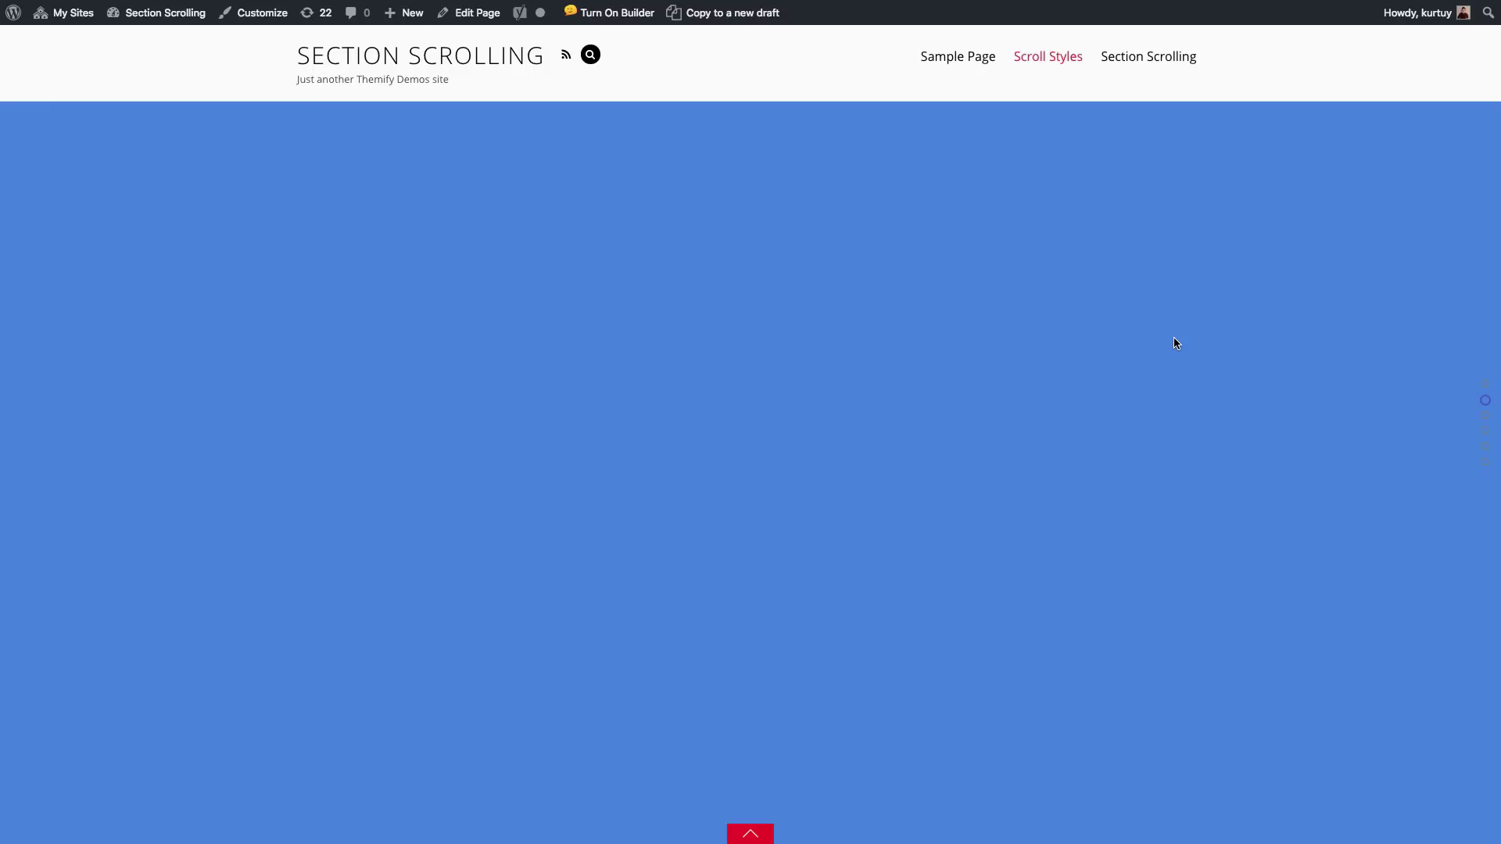
scroll(1174, 342, down, 2)
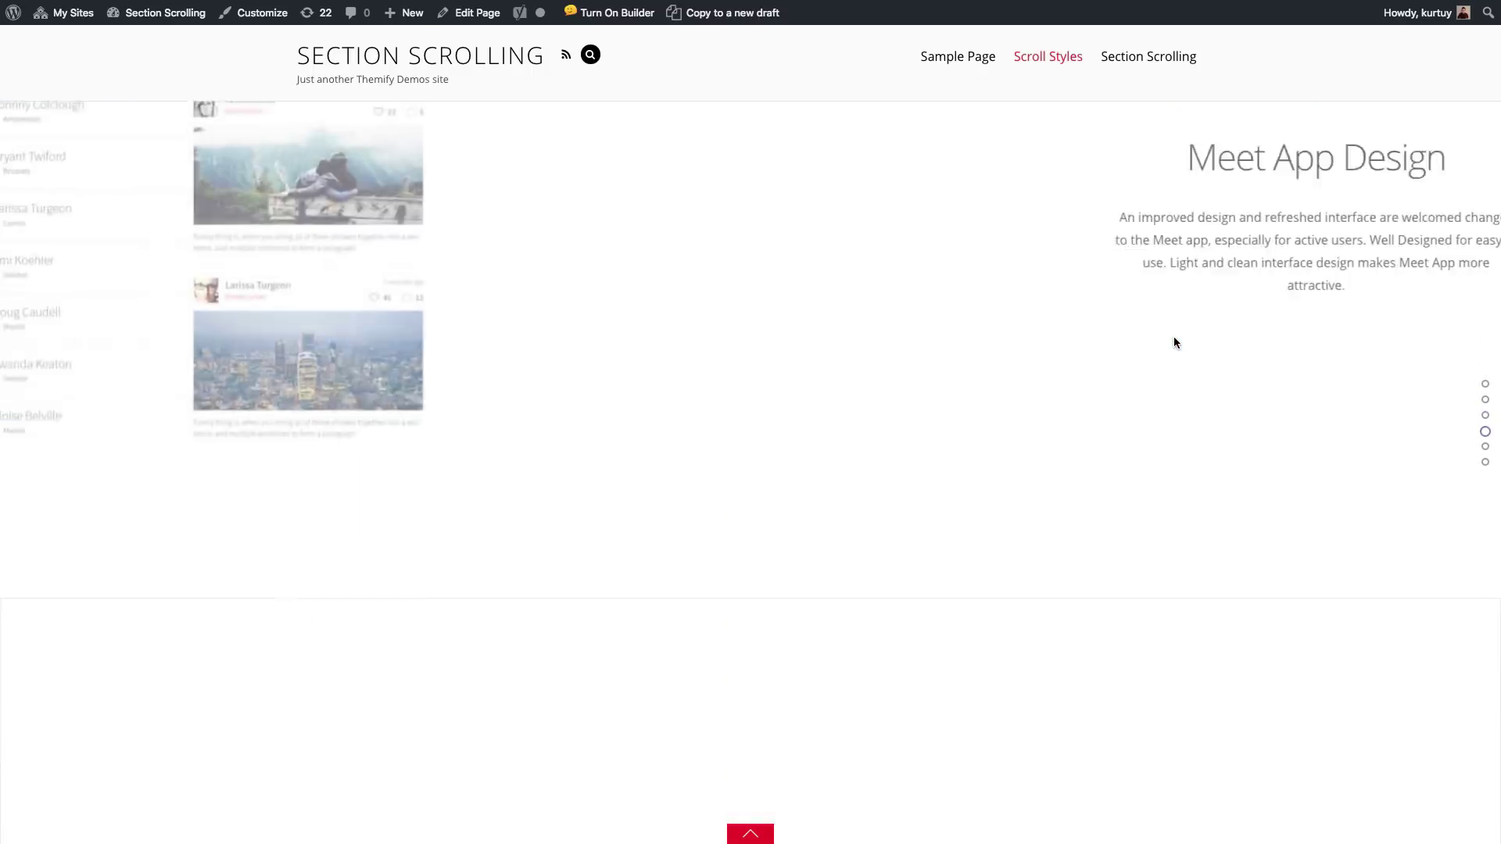
scroll(1174, 338, down, 1)
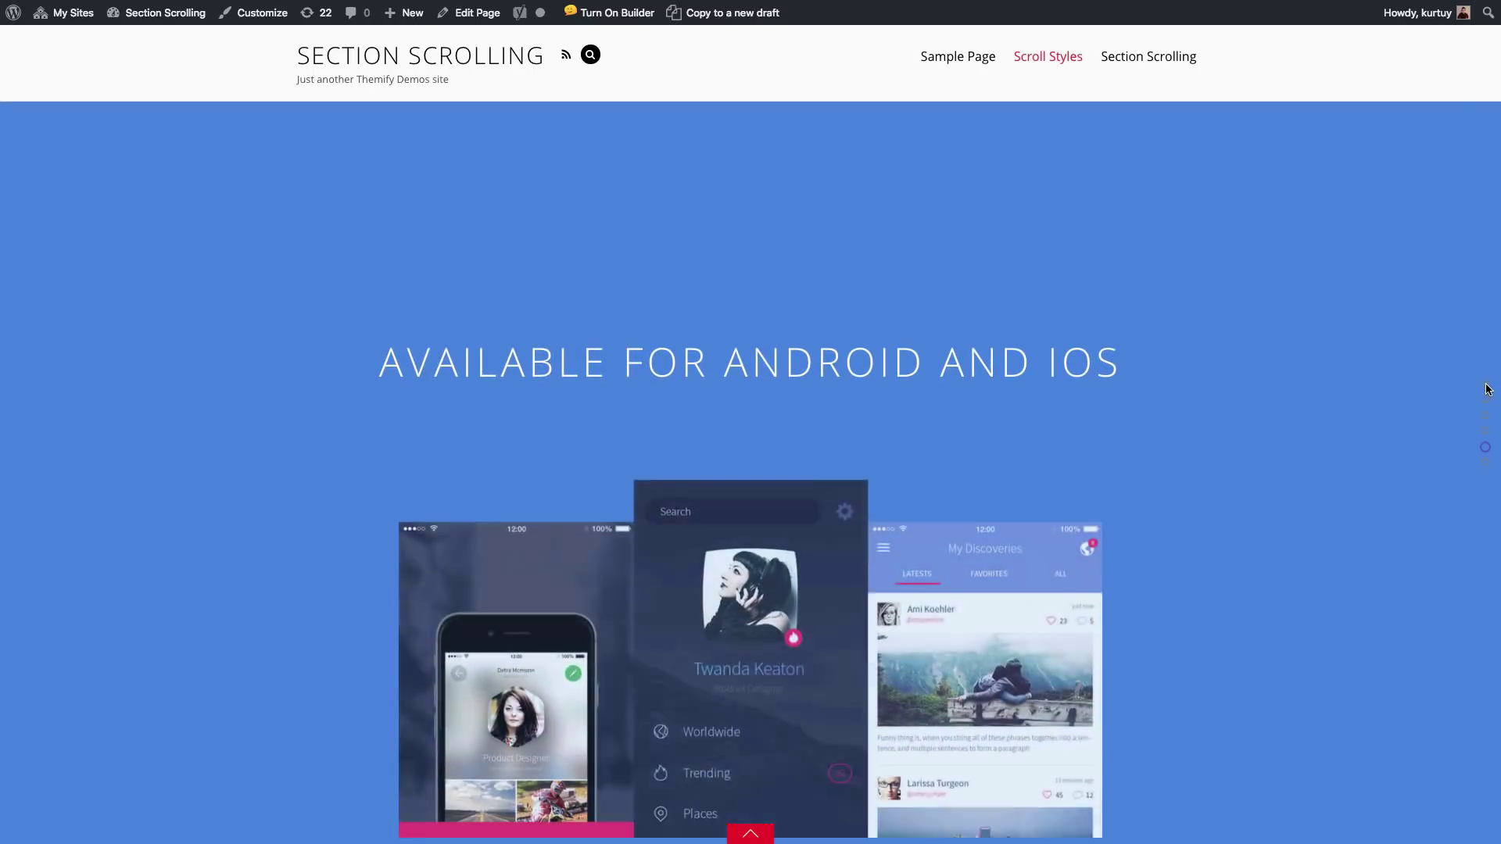
click(1486, 387)
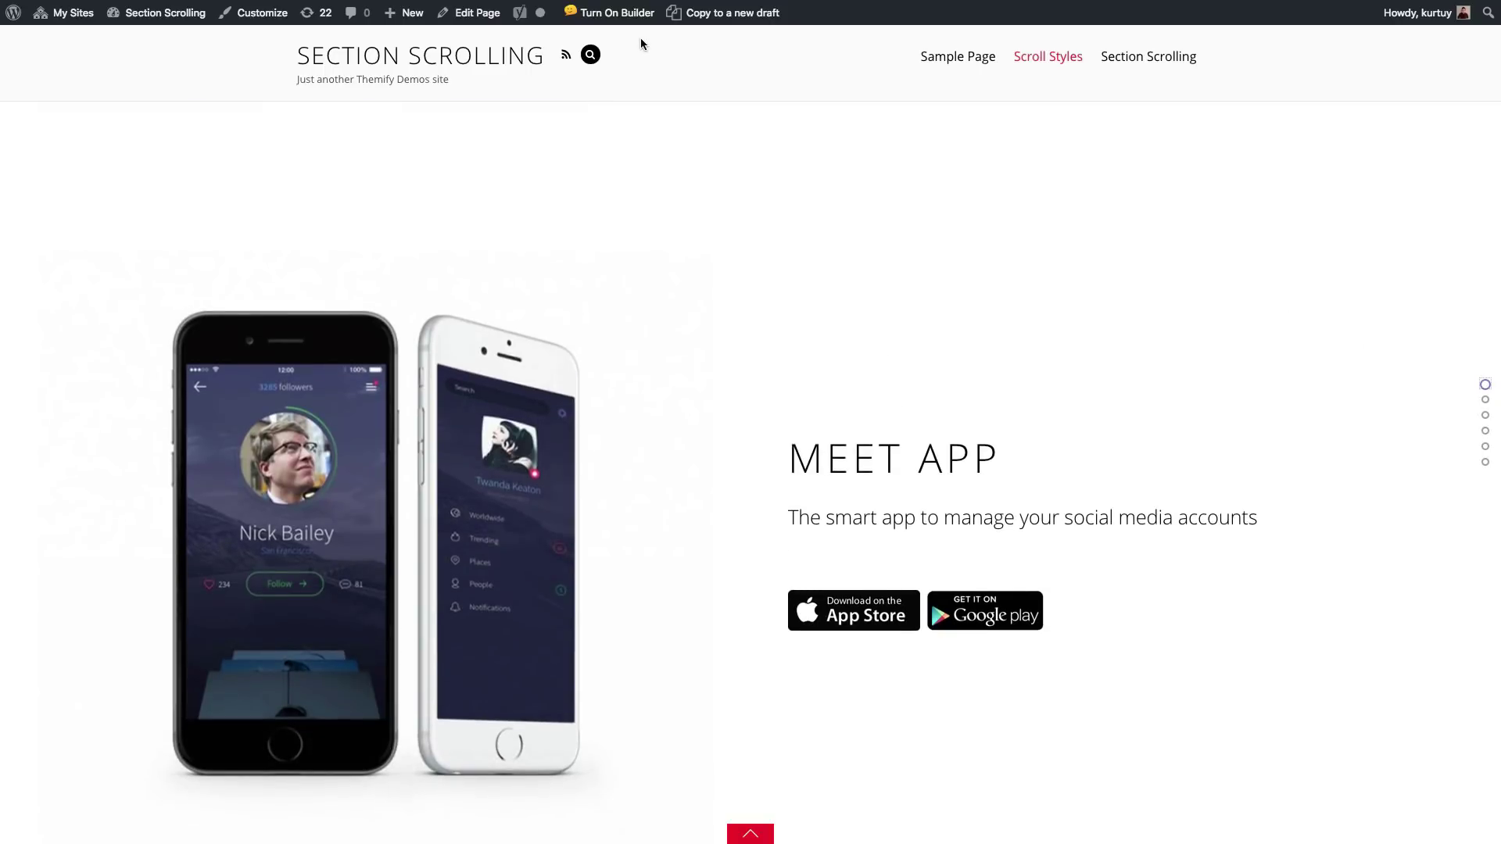
click(631, 13)
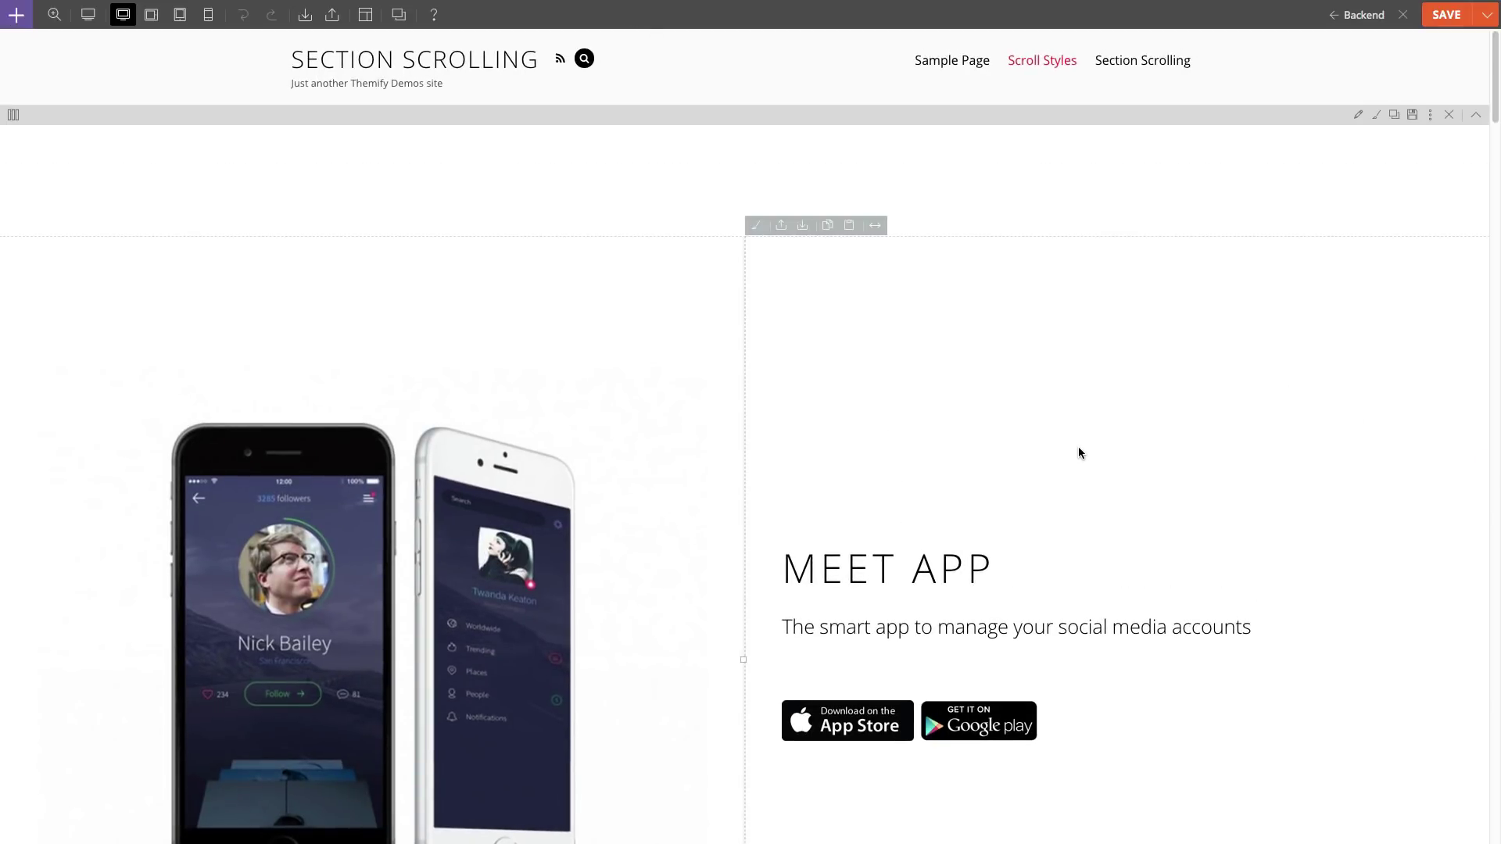
Open the Row Options panel for the Meet App Design row
scroll(1085, 453, down, 10)
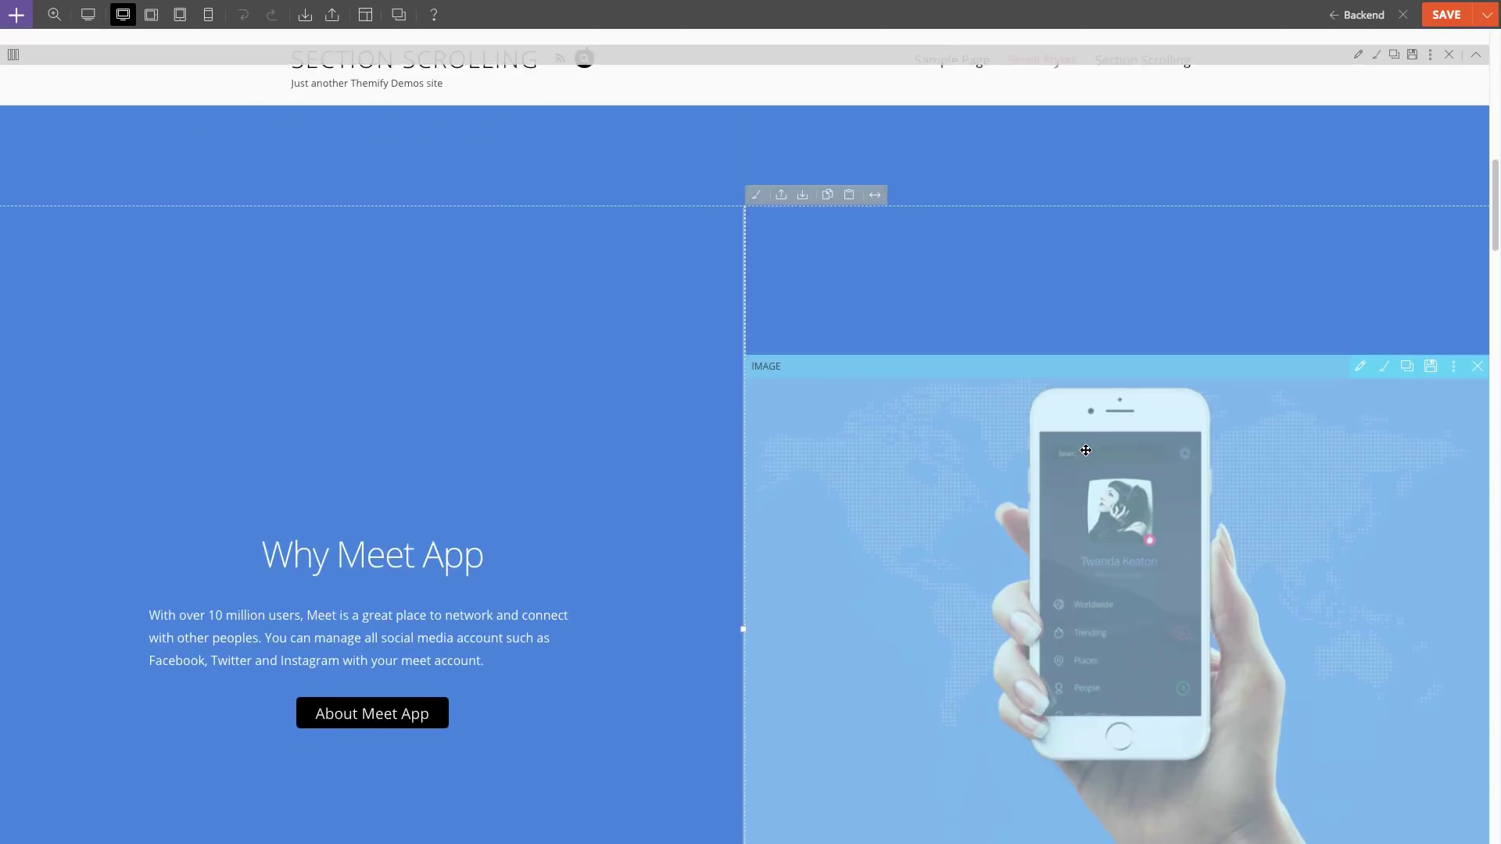
scroll(1086, 450, down, 5)
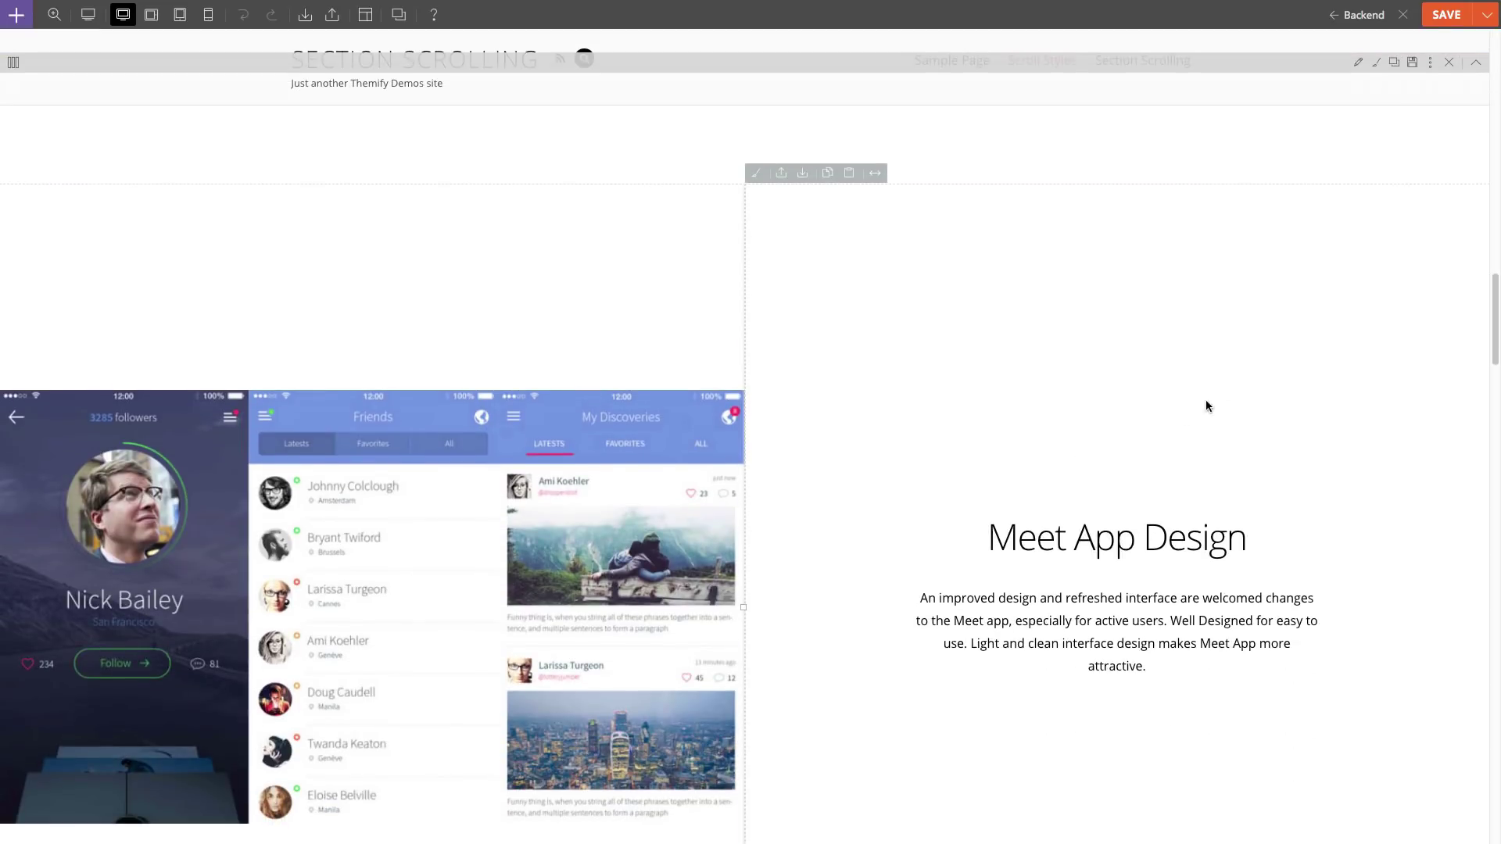
scroll(1311, 280, up, 2)
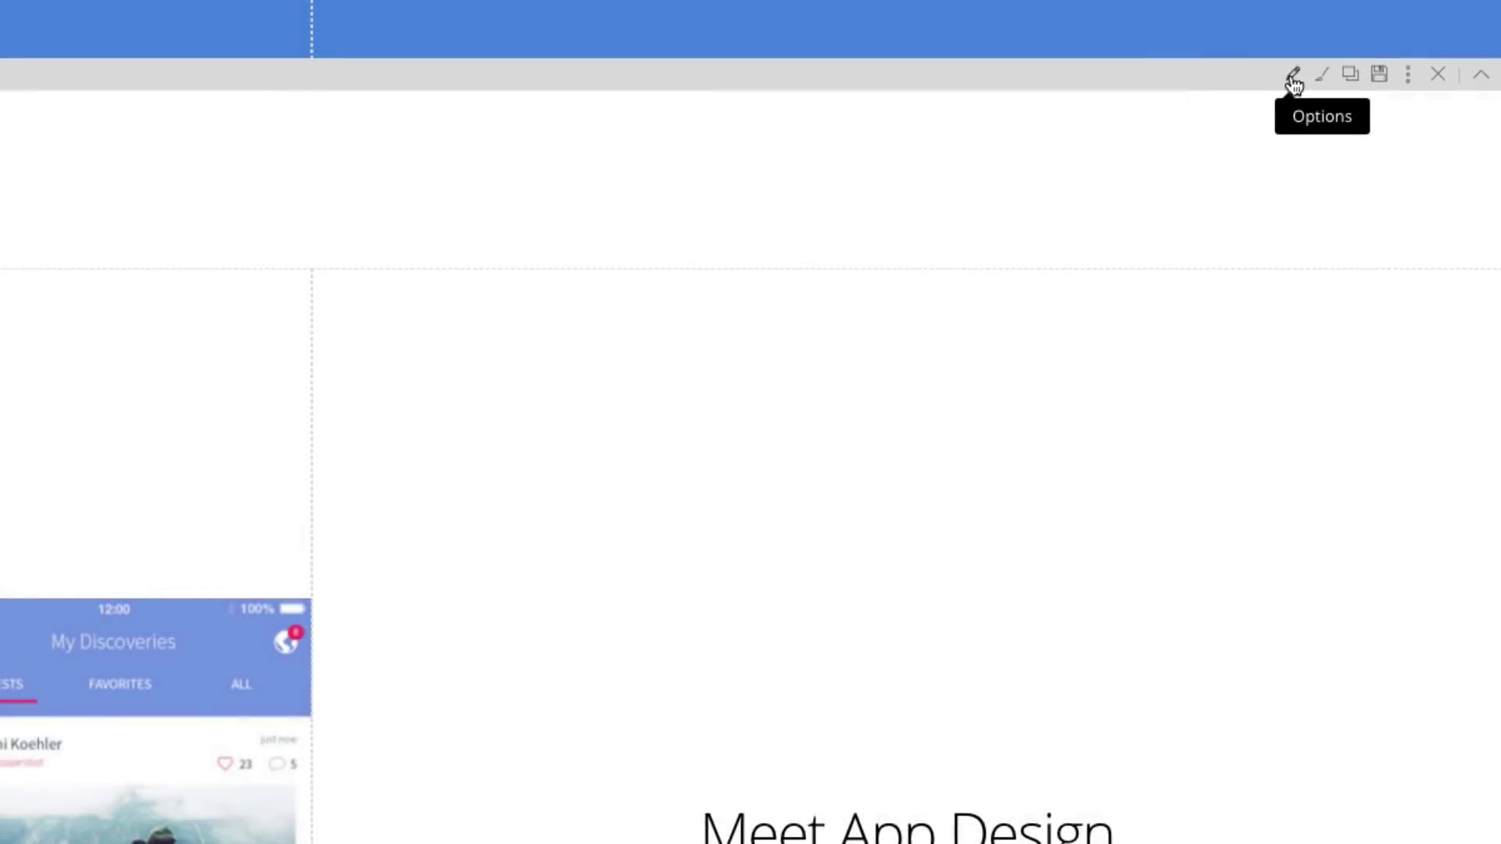
click(1294, 74)
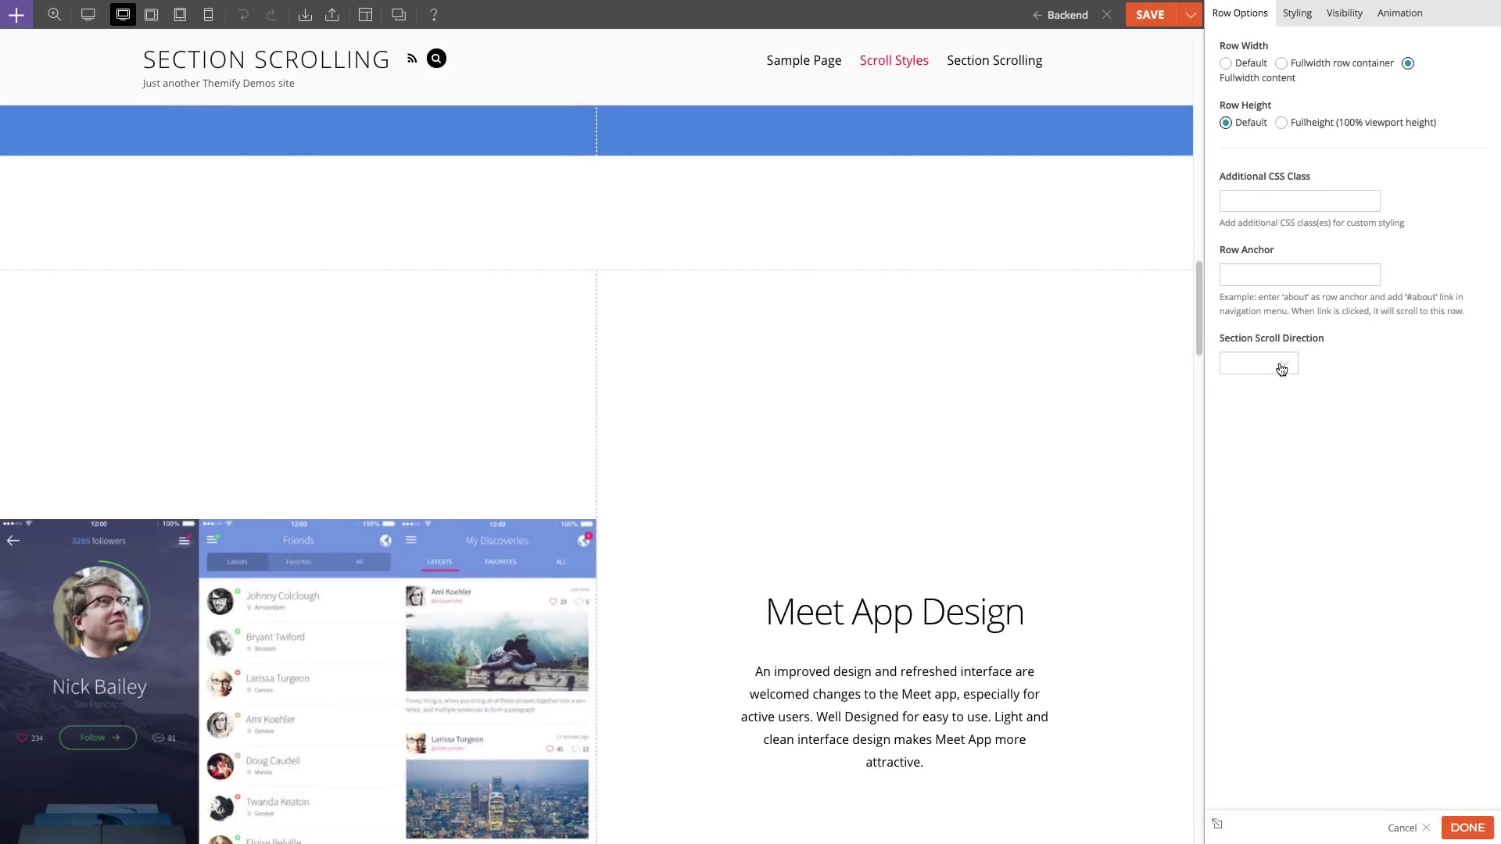
Set the Meet App Design row's section scroll direction to Horizontal
click(1280, 364)
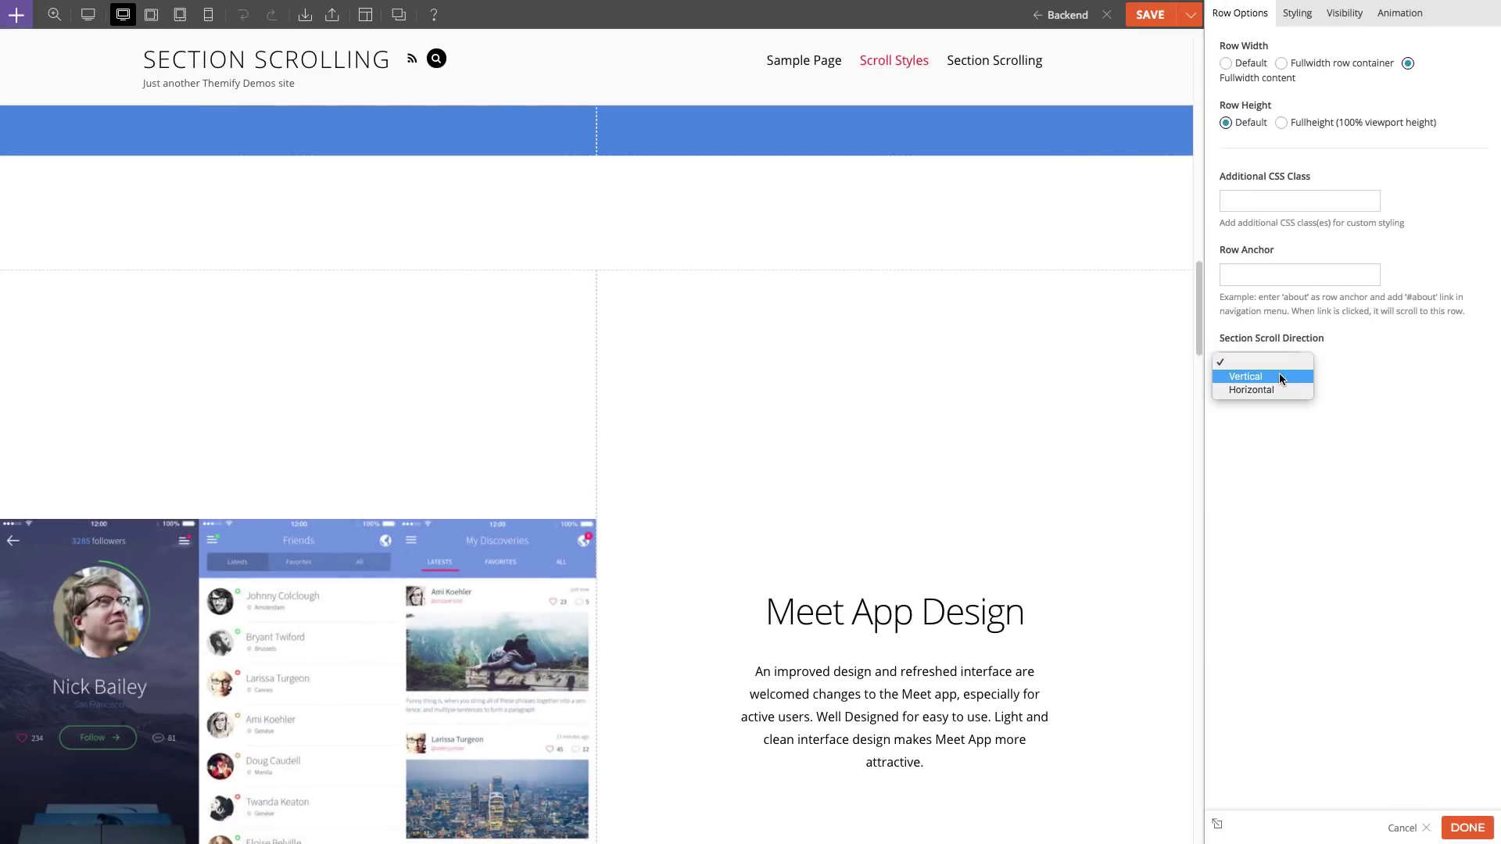
click(1278, 389)
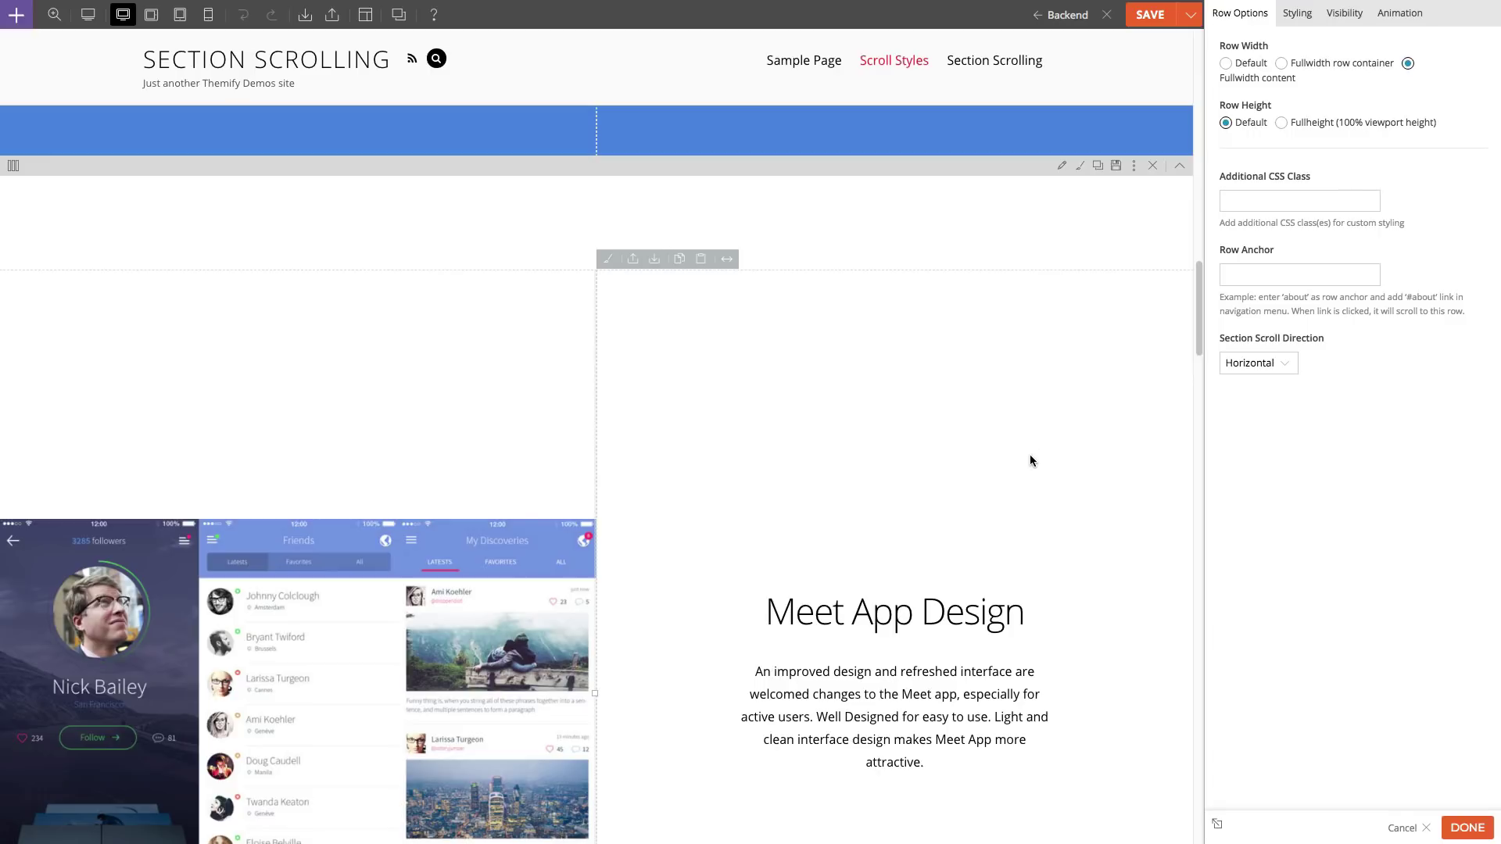
scroll(1030, 453, down, 8)
scroll(1029, 457, down, 5)
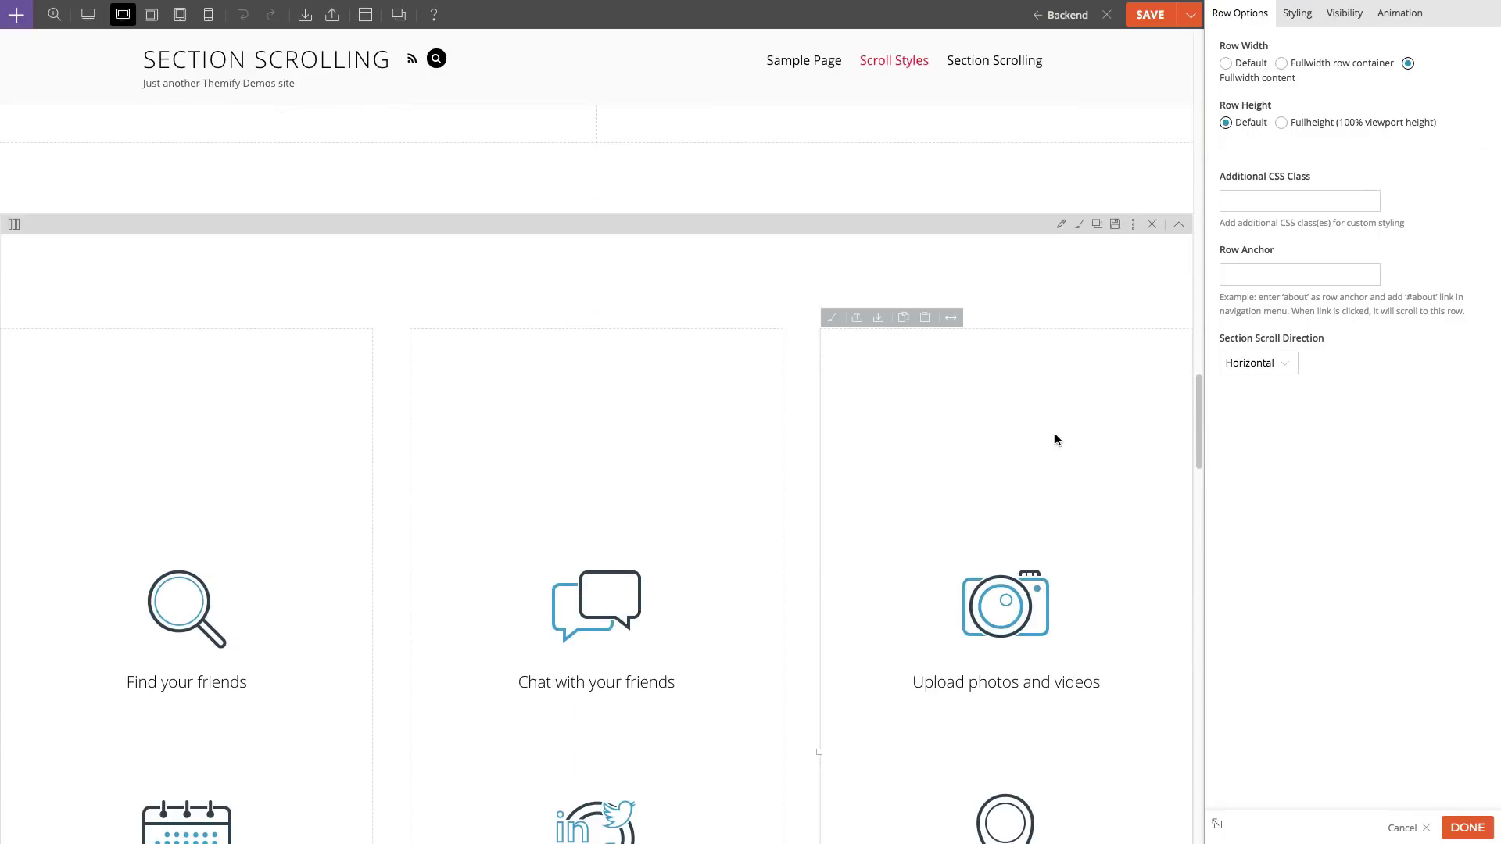
Set the feature icons row's section scroll direction to Horizontal
click(1062, 228)
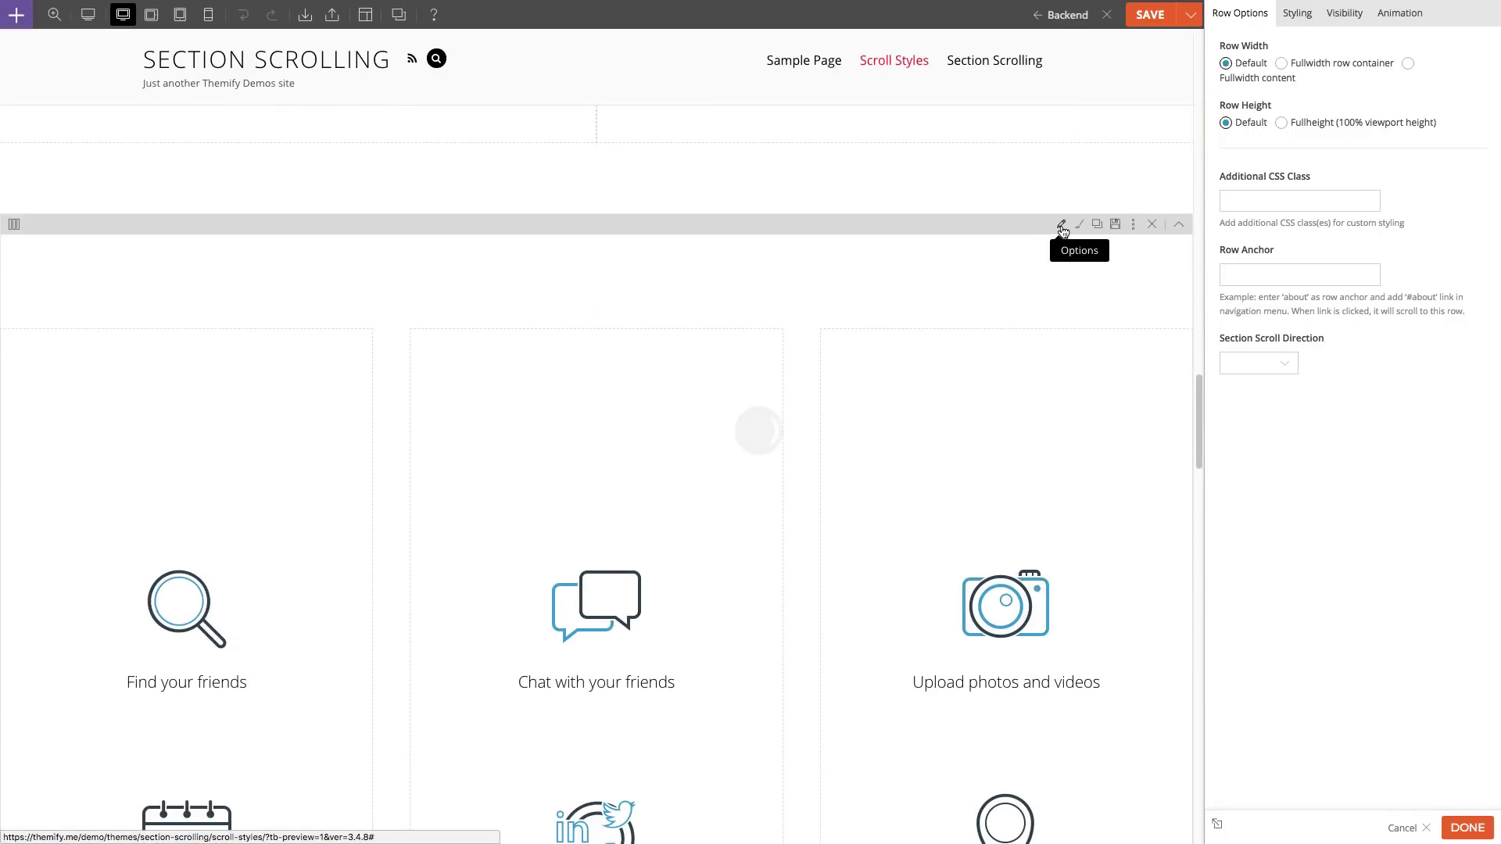
click(1282, 362)
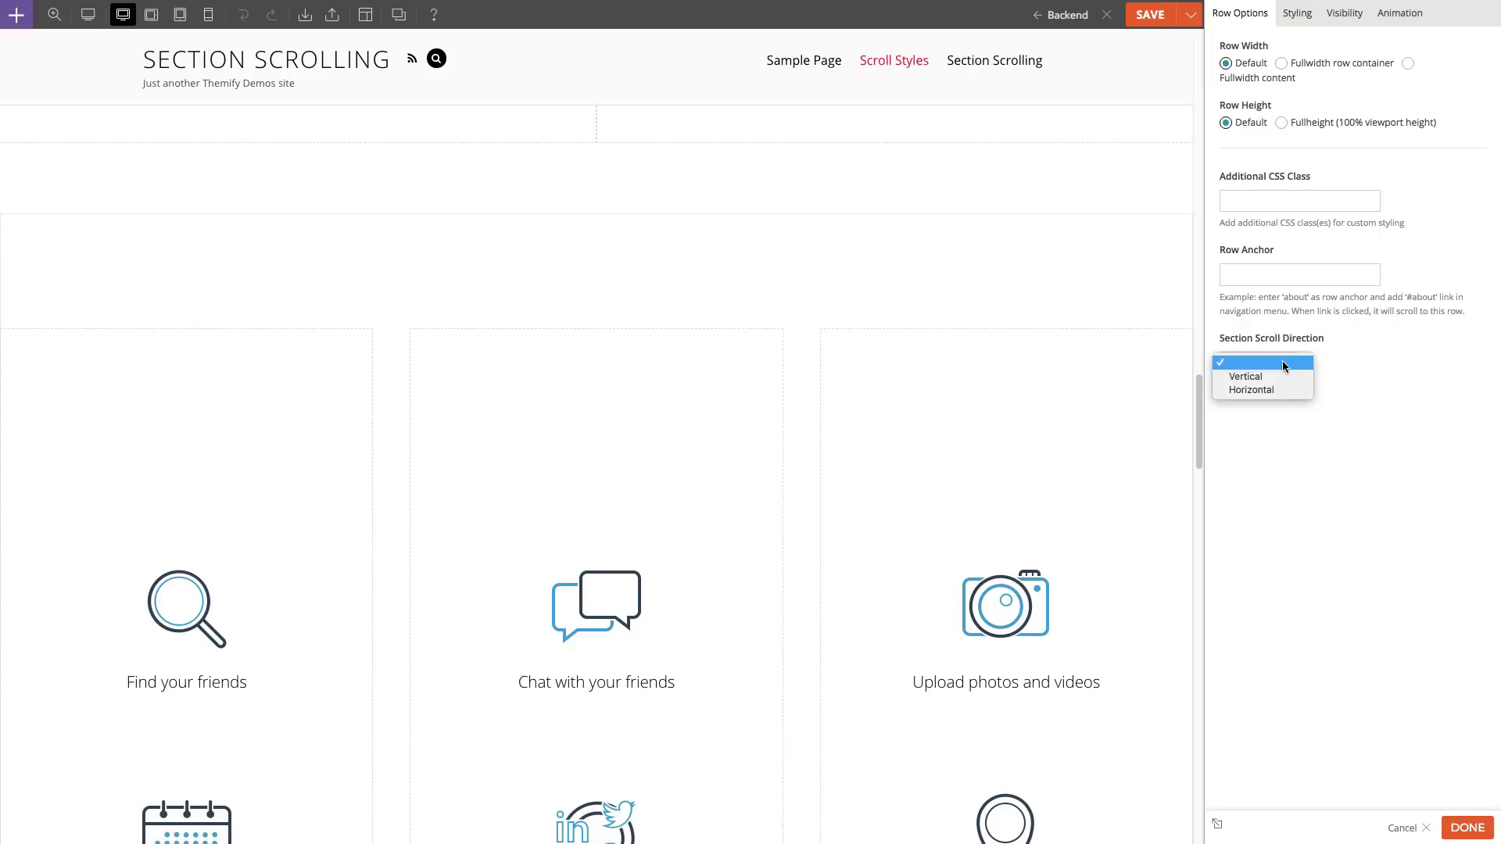
click(1274, 389)
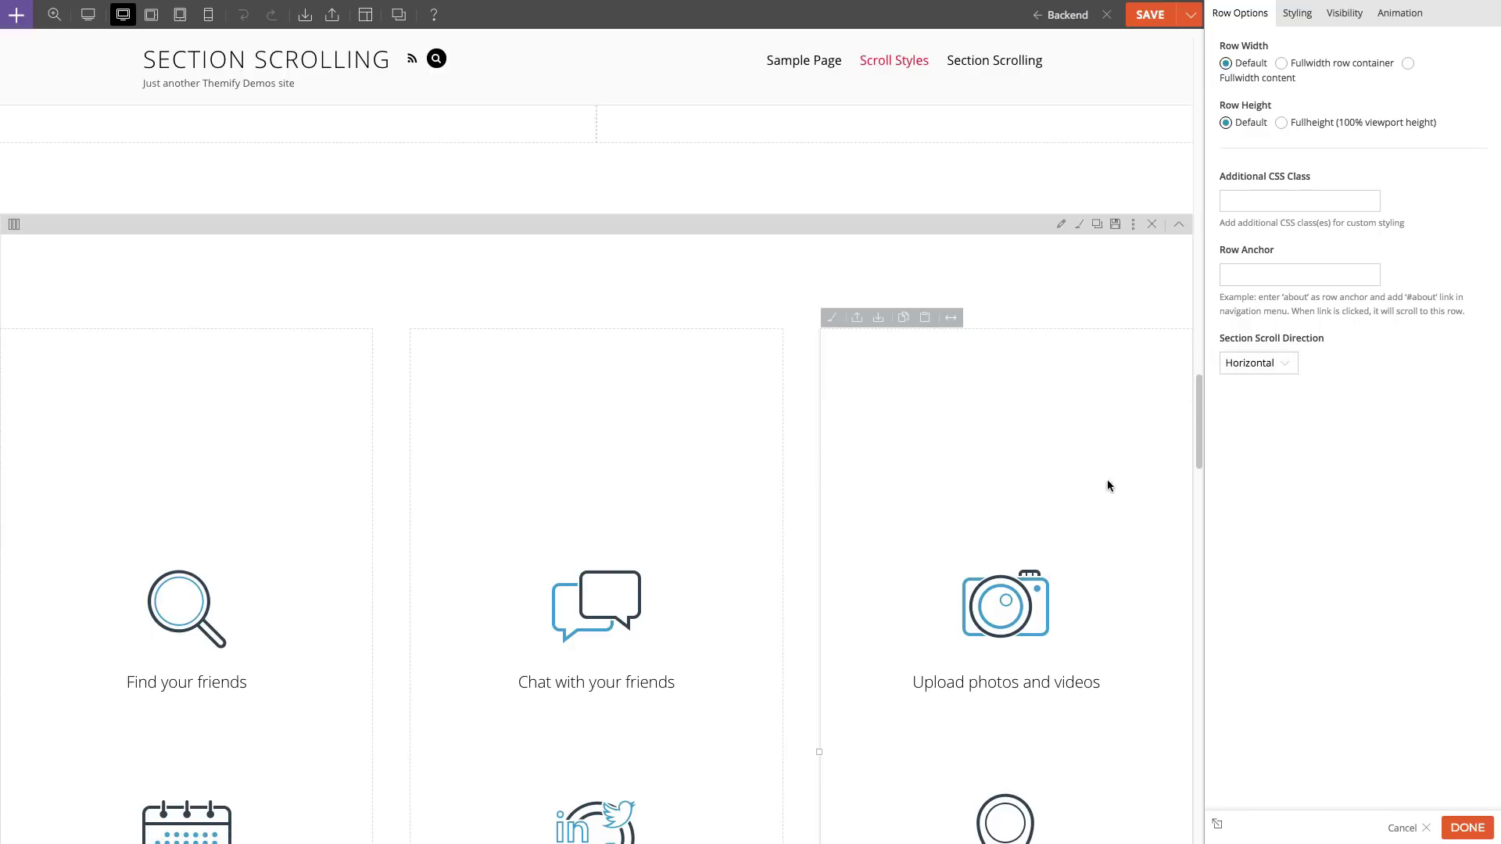
scroll(1107, 480, down, 9)
scroll(1104, 493, down, 5)
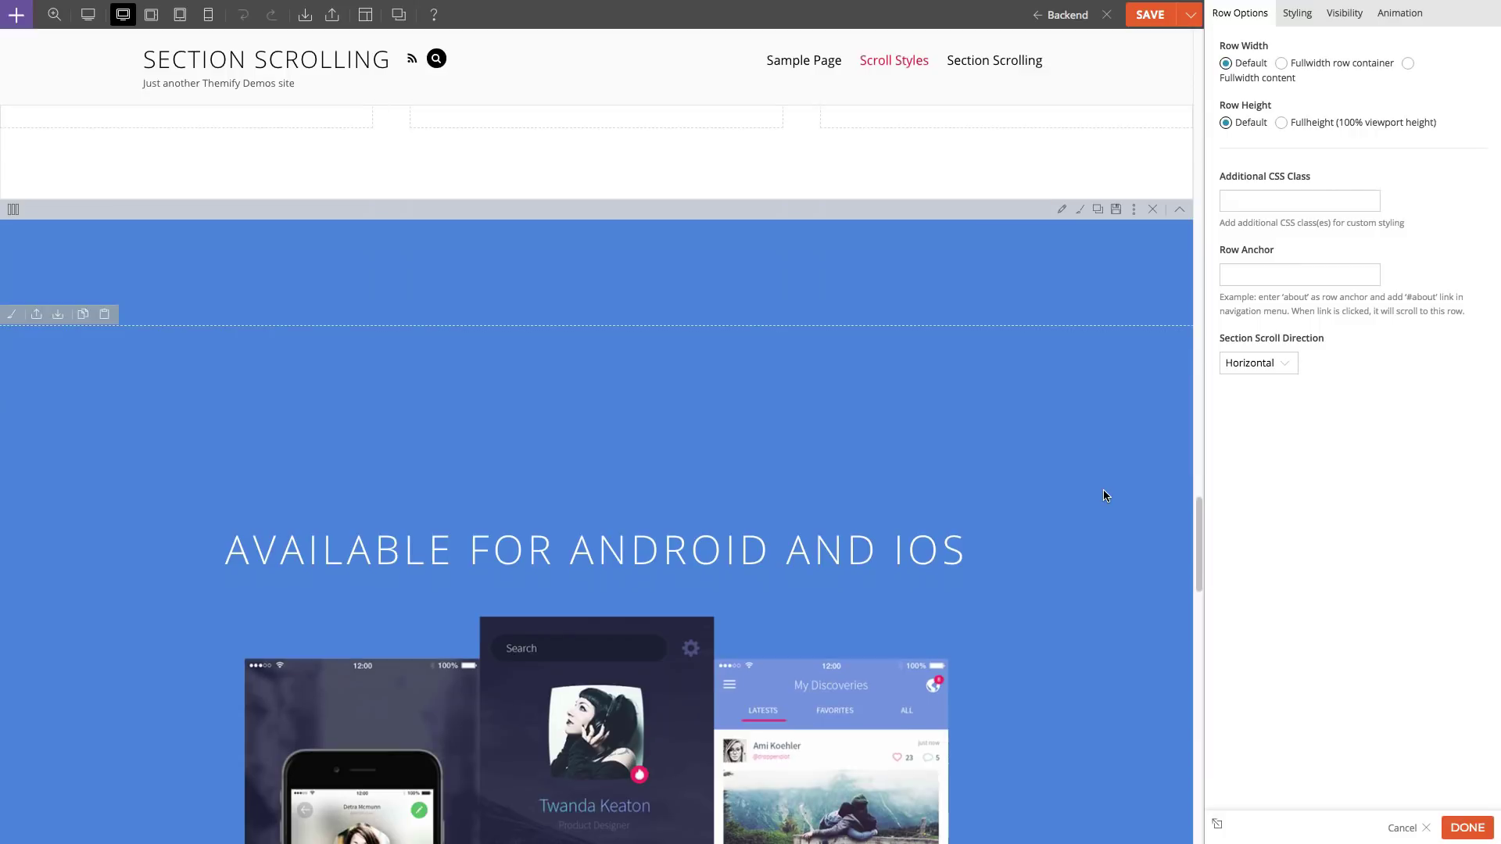
Set the Available for Android and iOS row's section scroll direction to Horizontal
click(1061, 166)
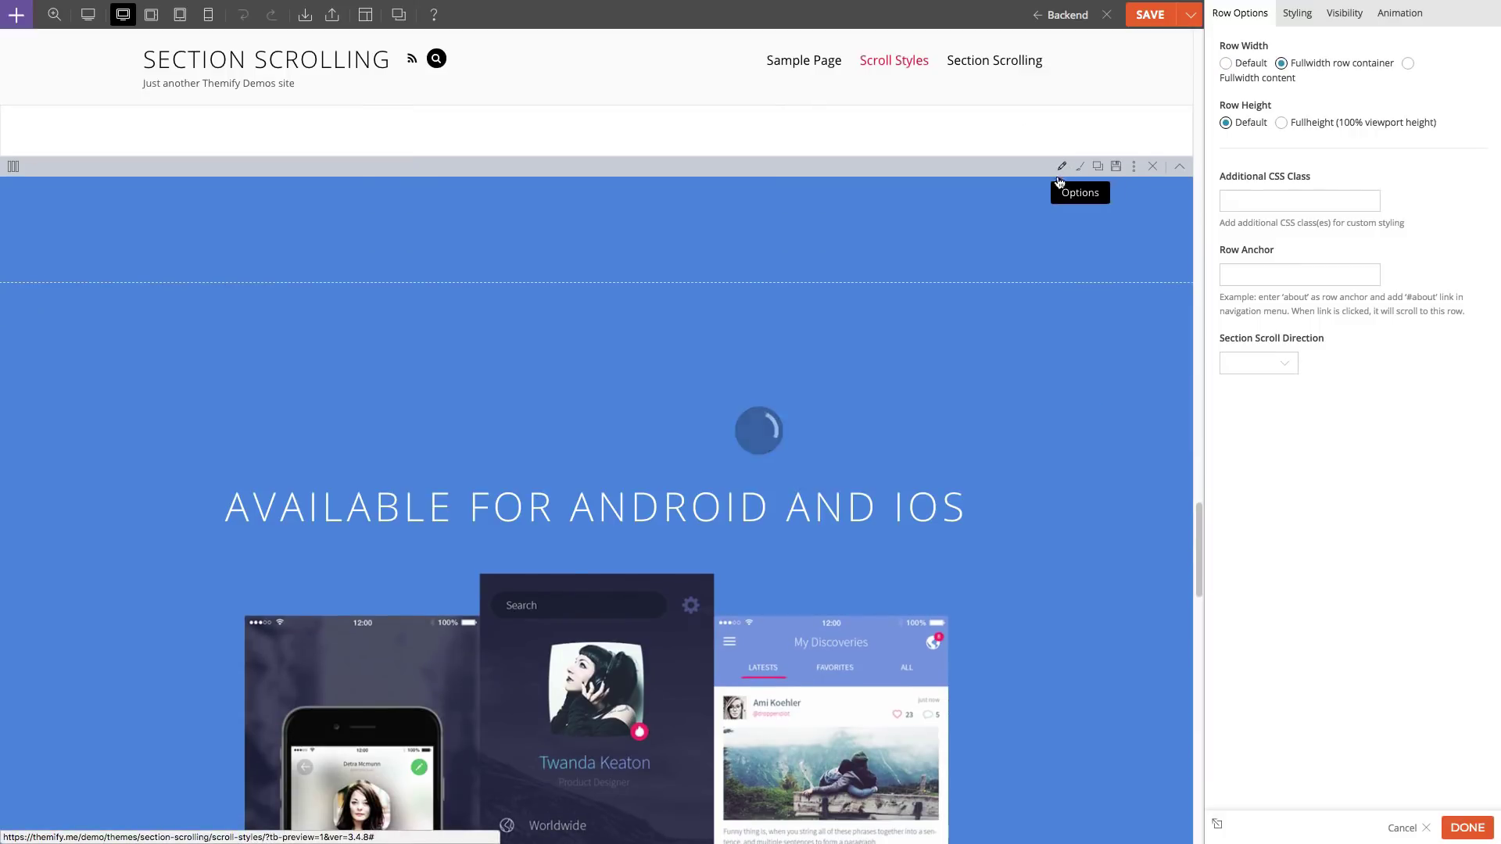
click(1288, 372)
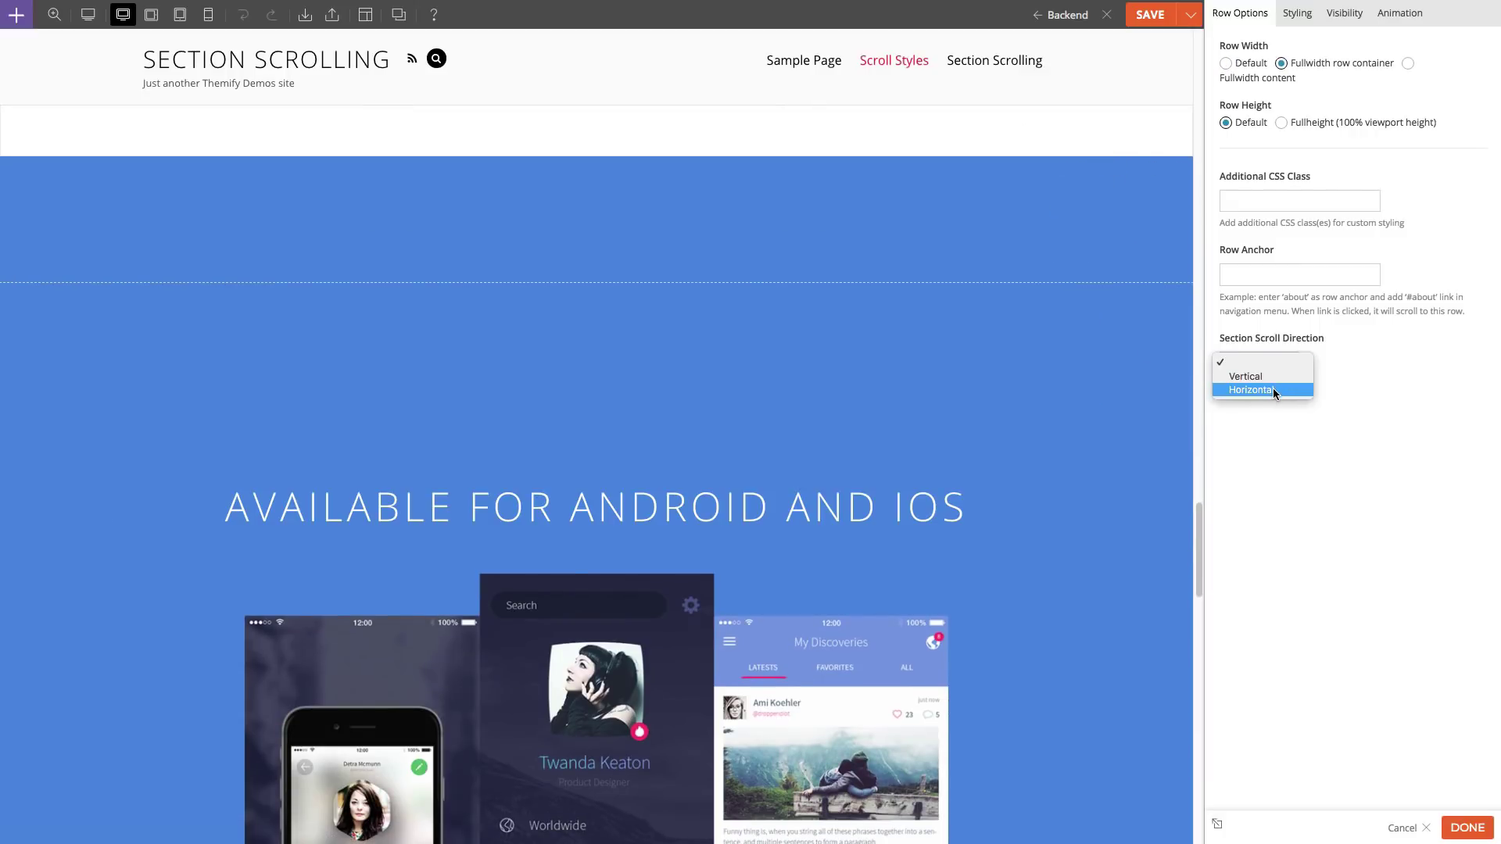
click(1272, 387)
Confirm the row settings, save the page, and exit the builder
click(1465, 833)
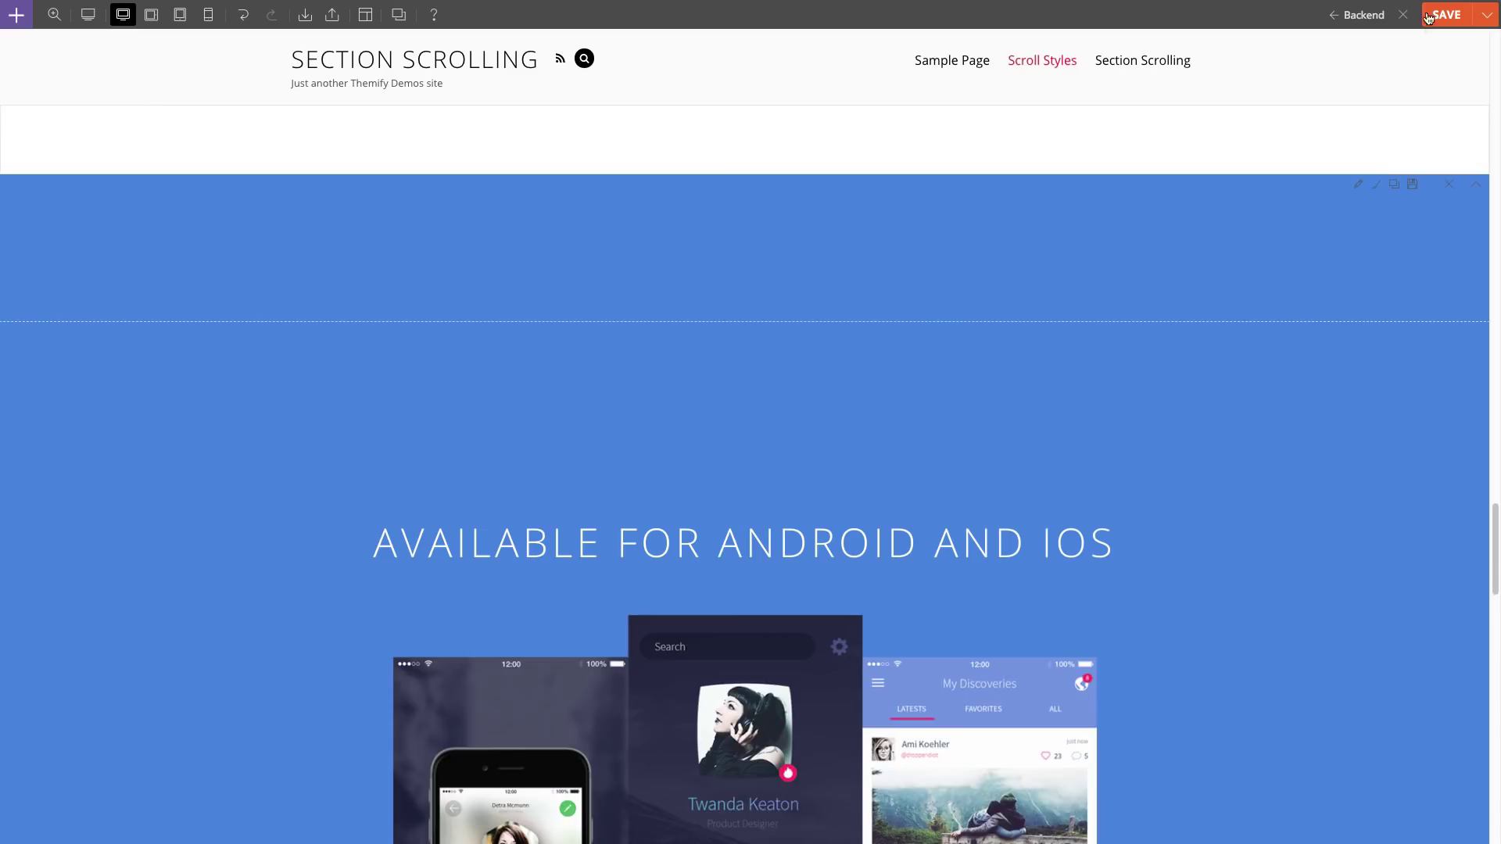
click(1436, 18)
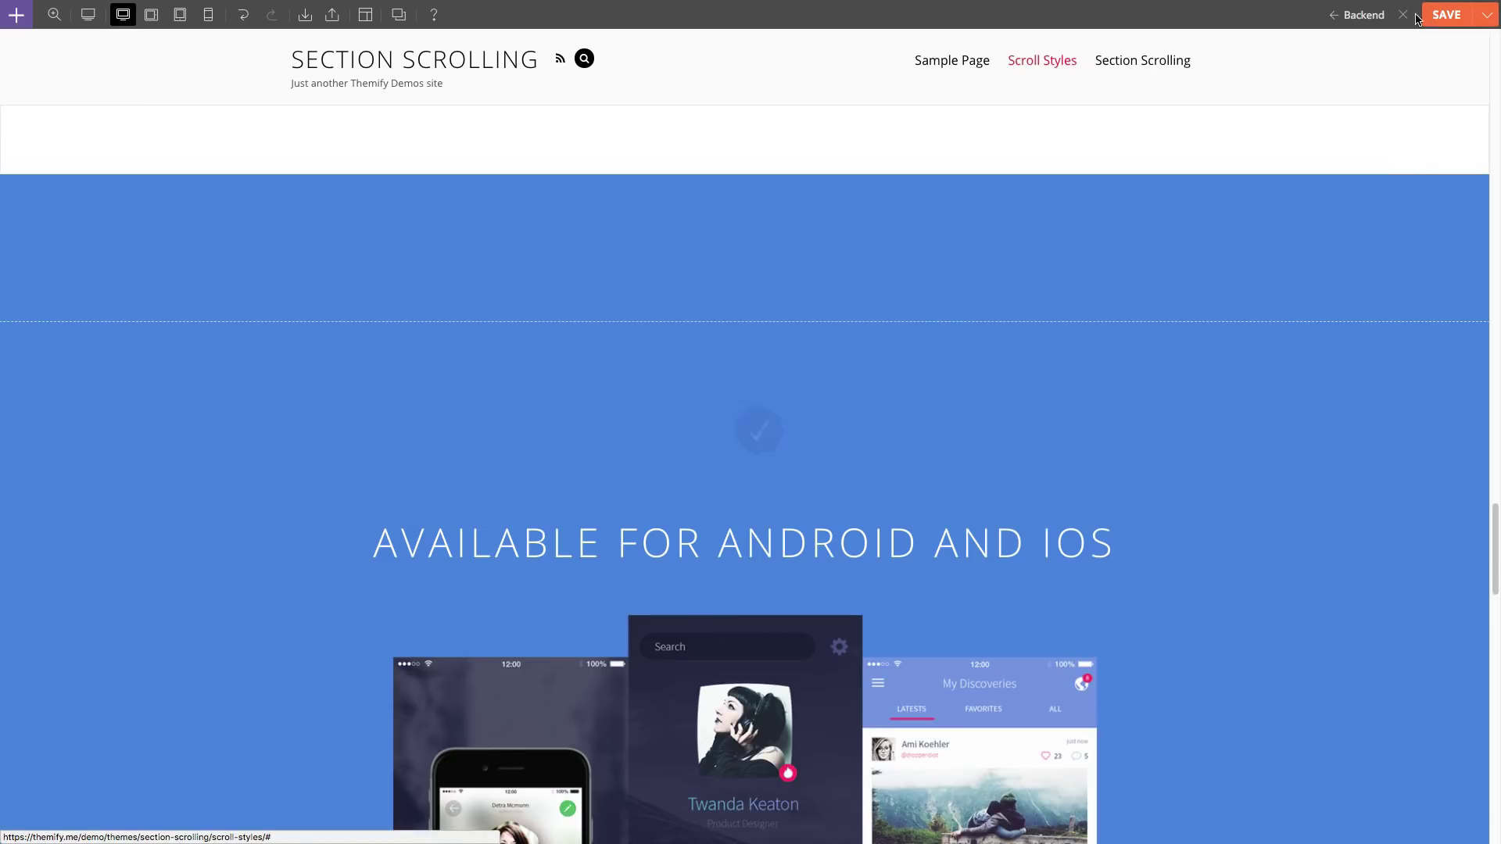
click(1404, 17)
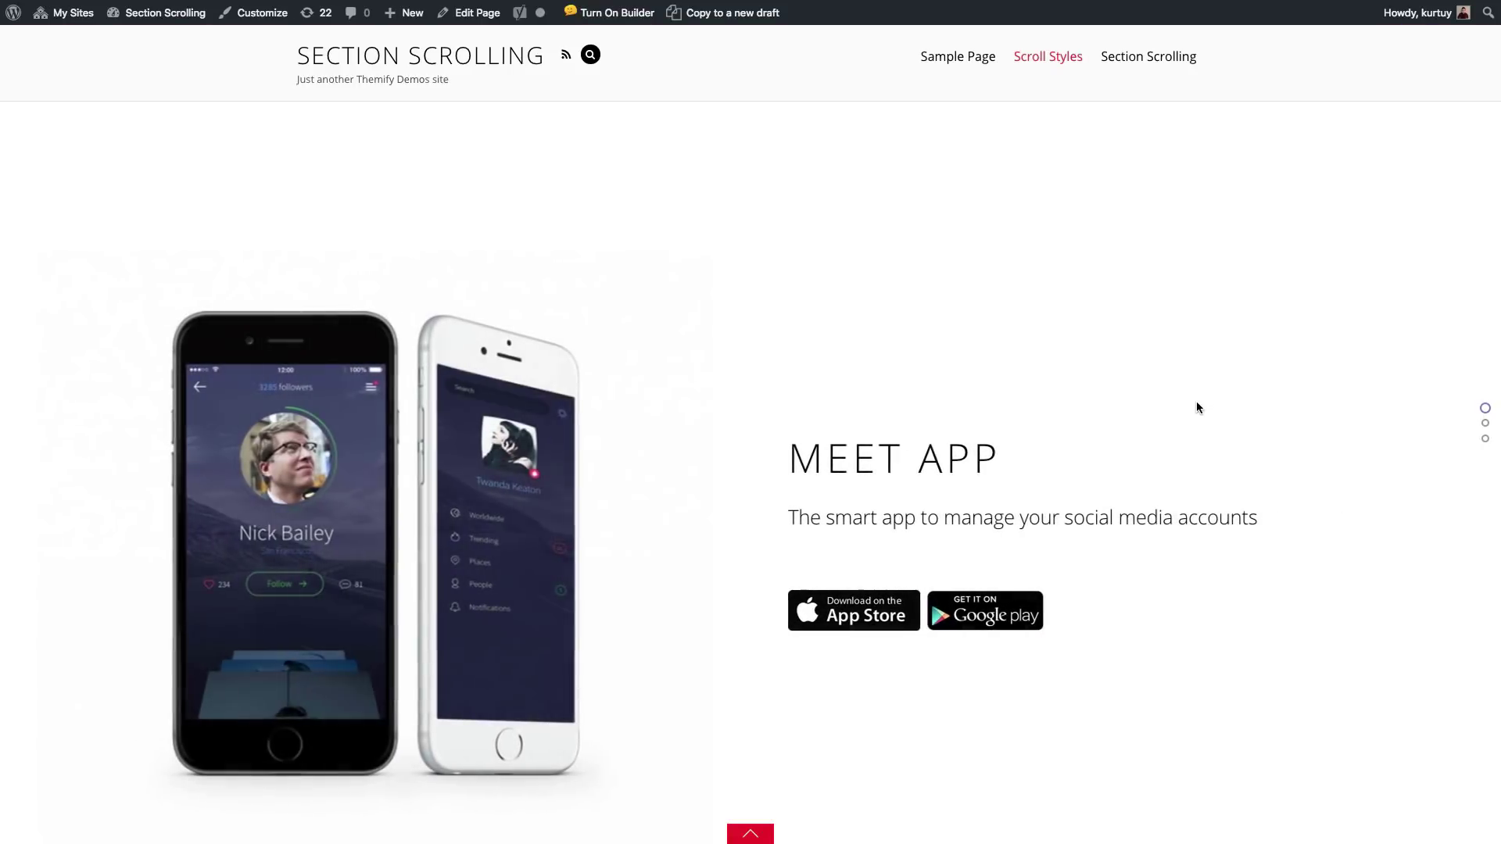
Scroll through the live Scroll Styles page and use the right-side dots to preview the horizontal slides
scroll(1196, 407, down, 1)
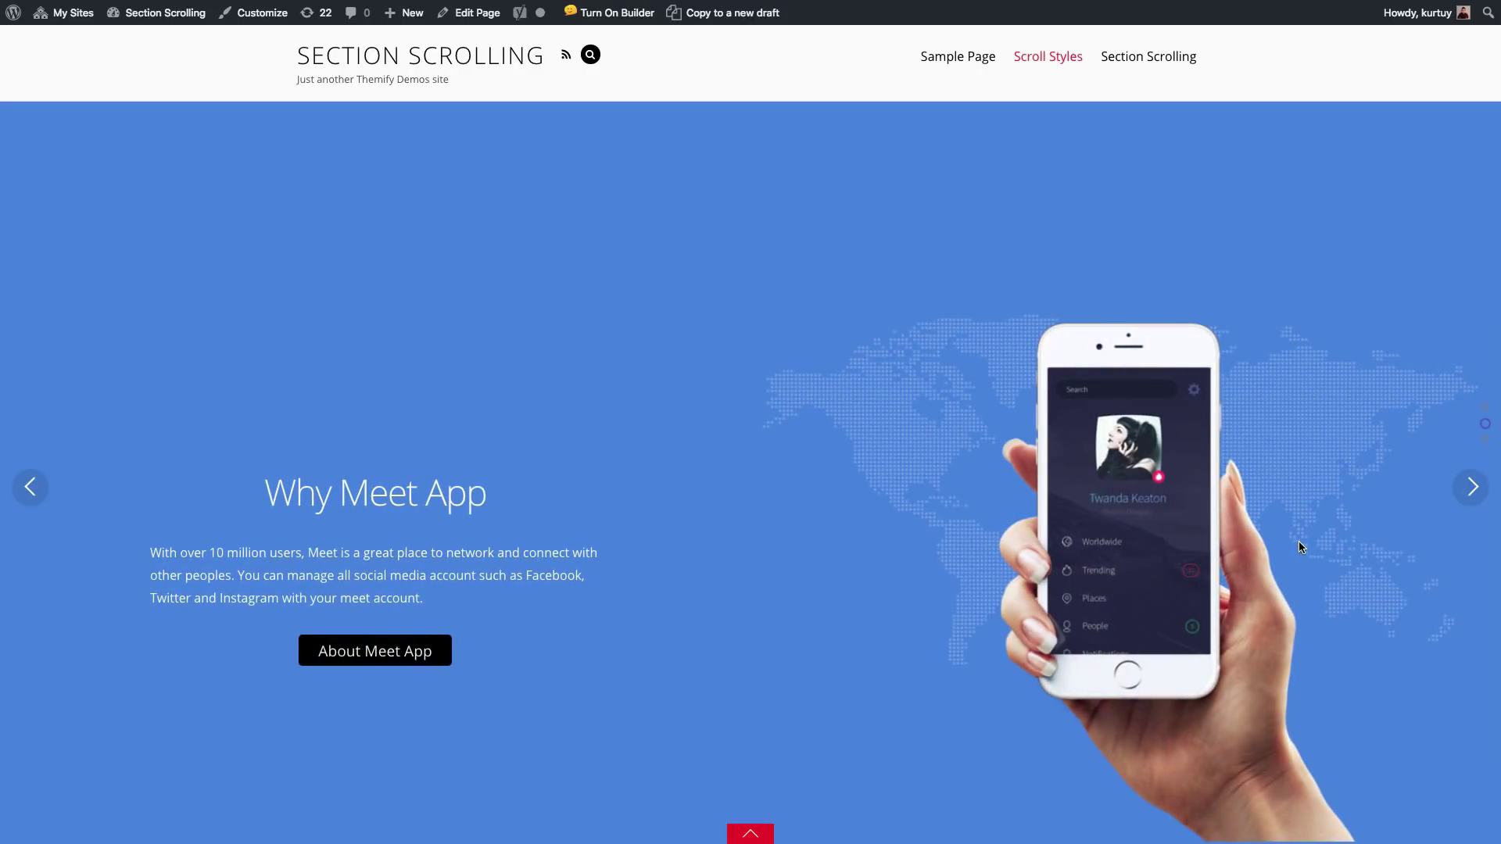
scroll(1299, 540, down, 1)
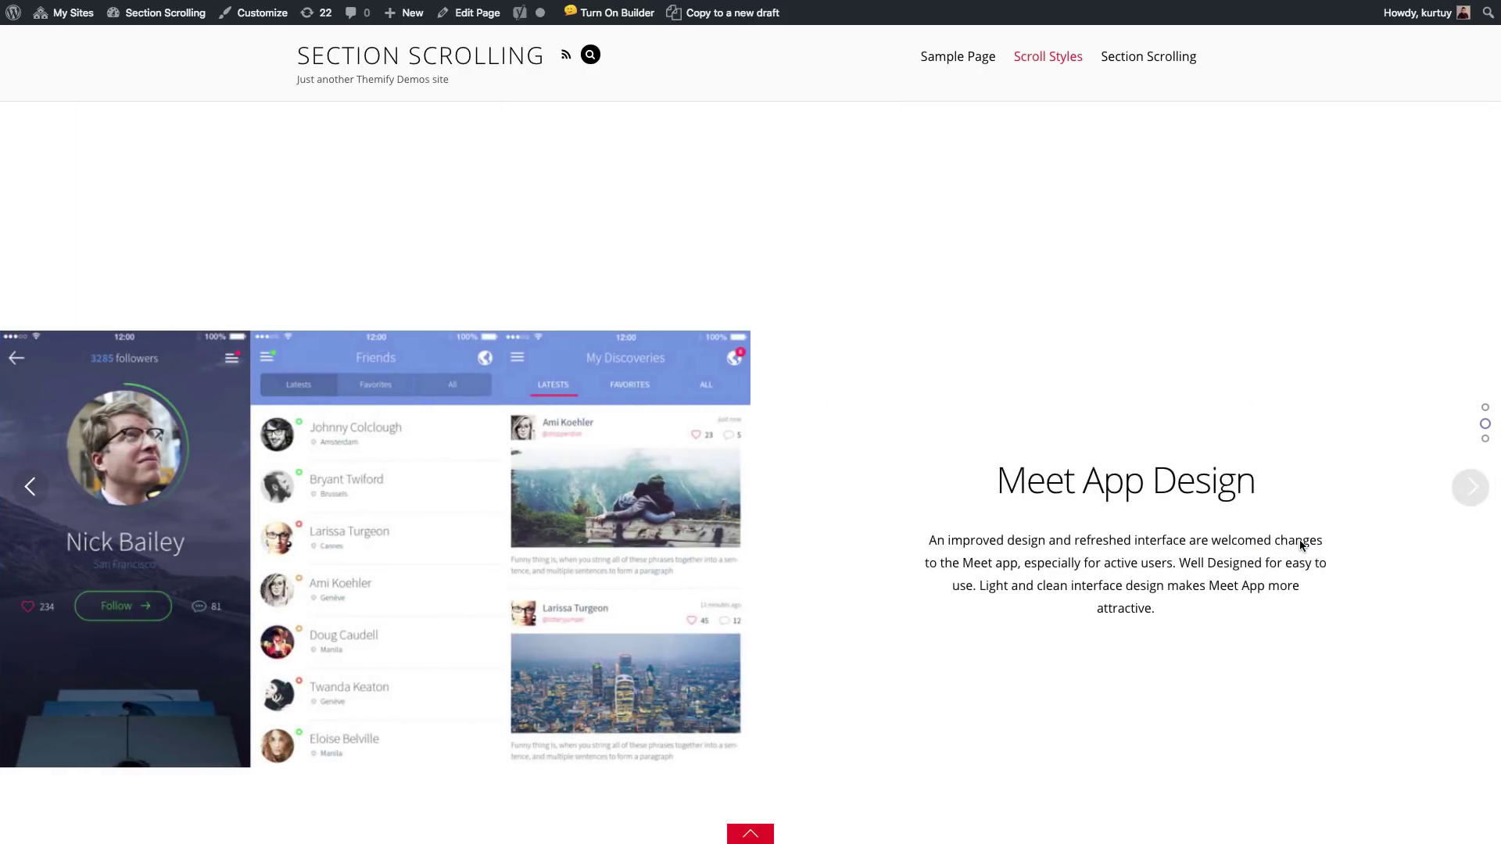
scroll(1300, 539, down, 1)
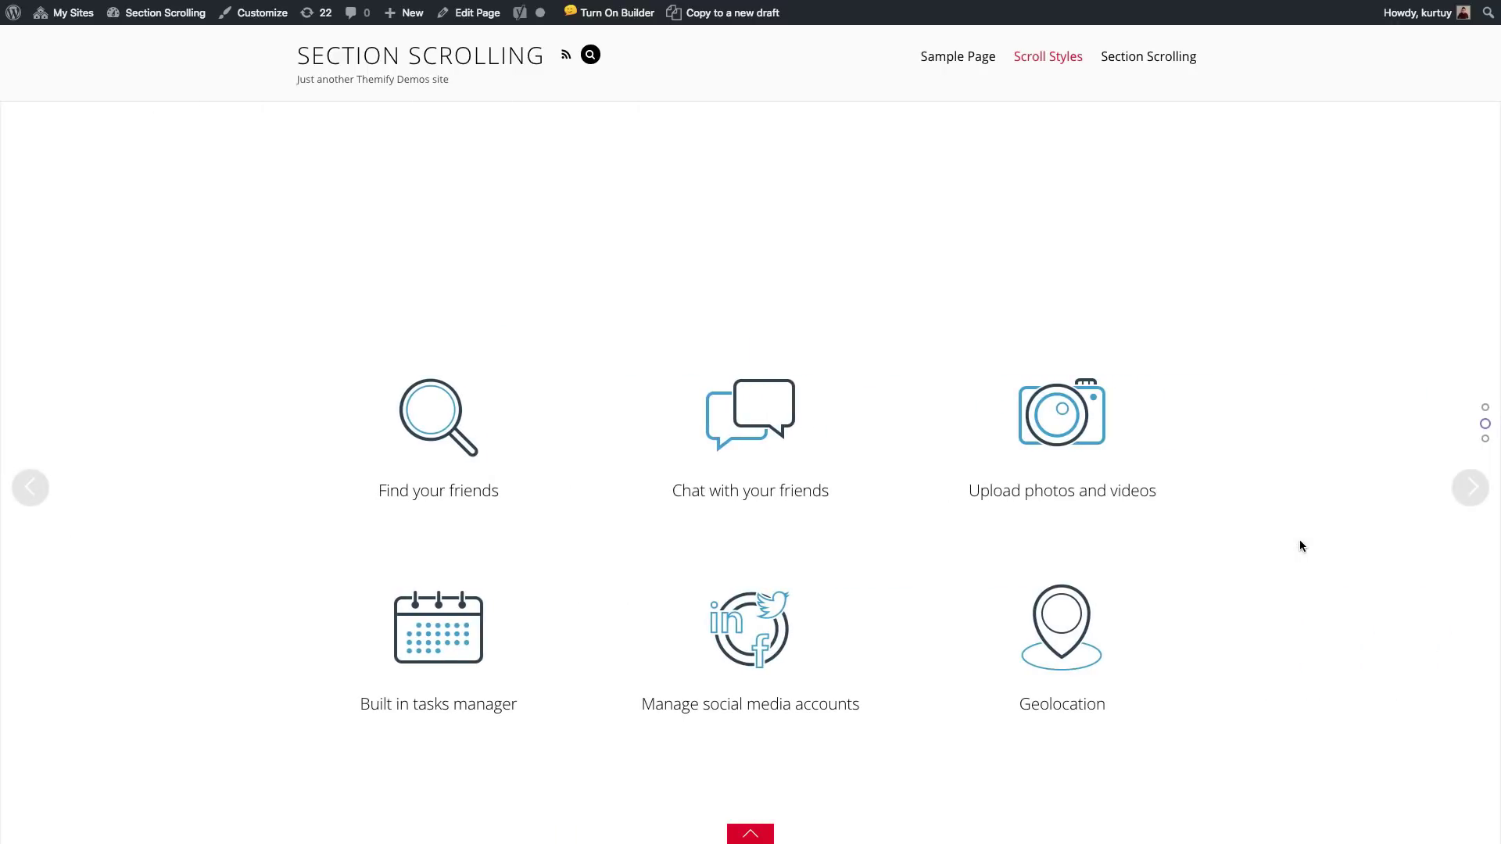
scroll(1300, 545, down, 1)
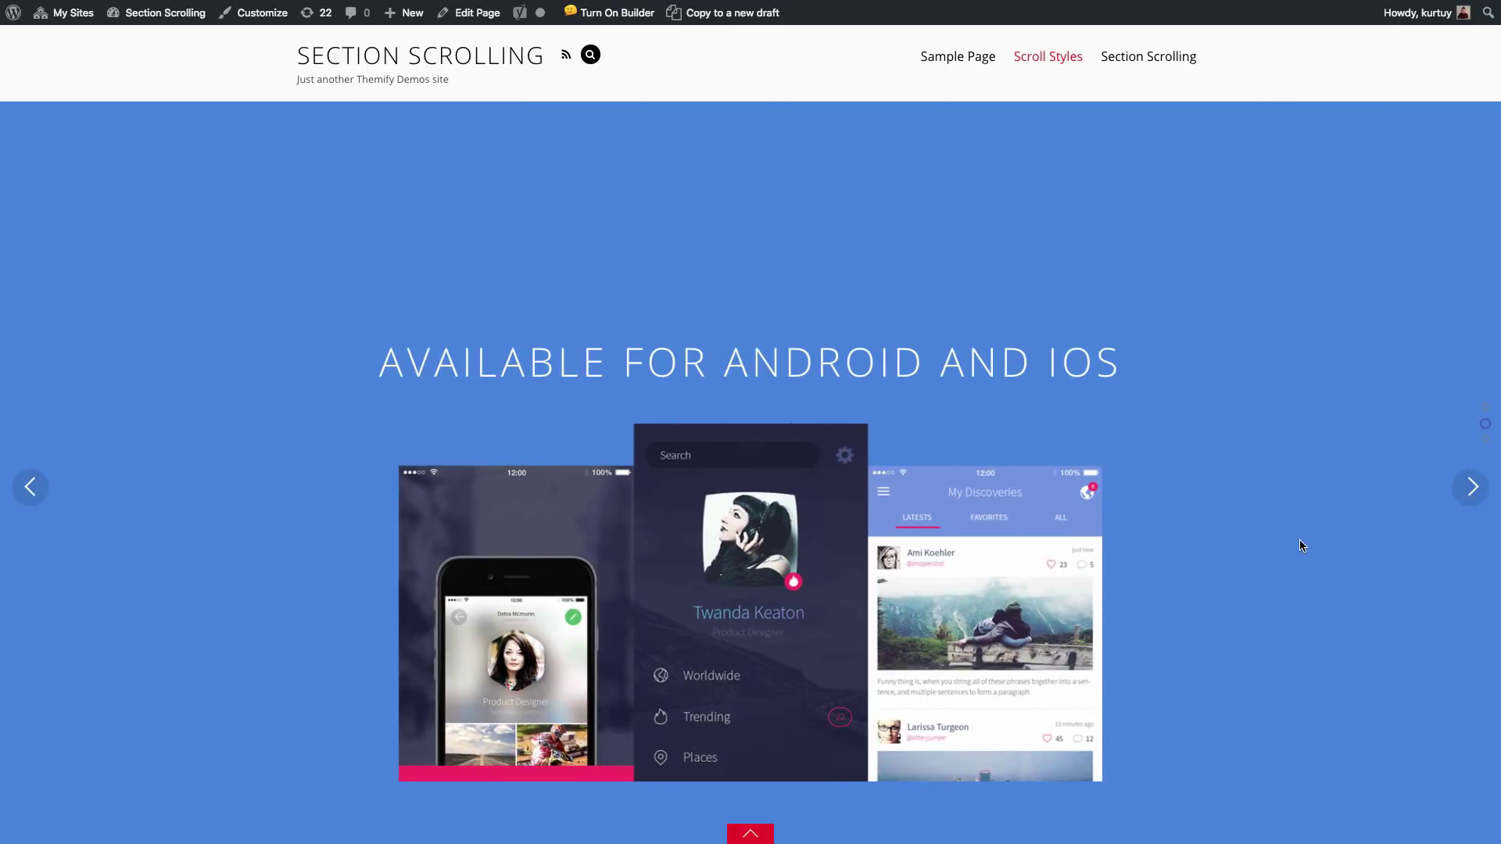
scroll(1299, 545, down, 1)
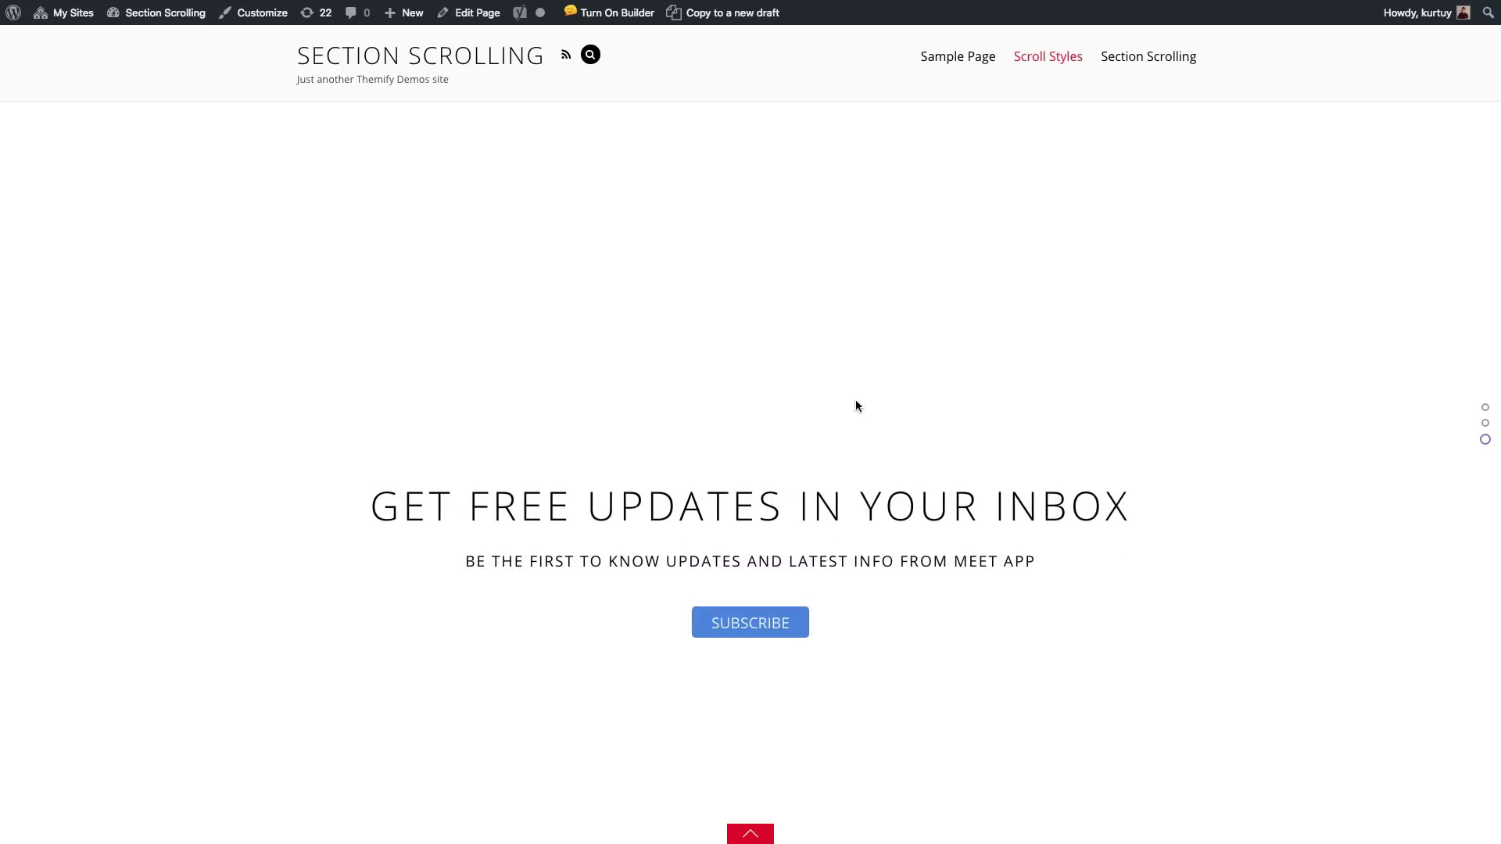
click(1485, 407)
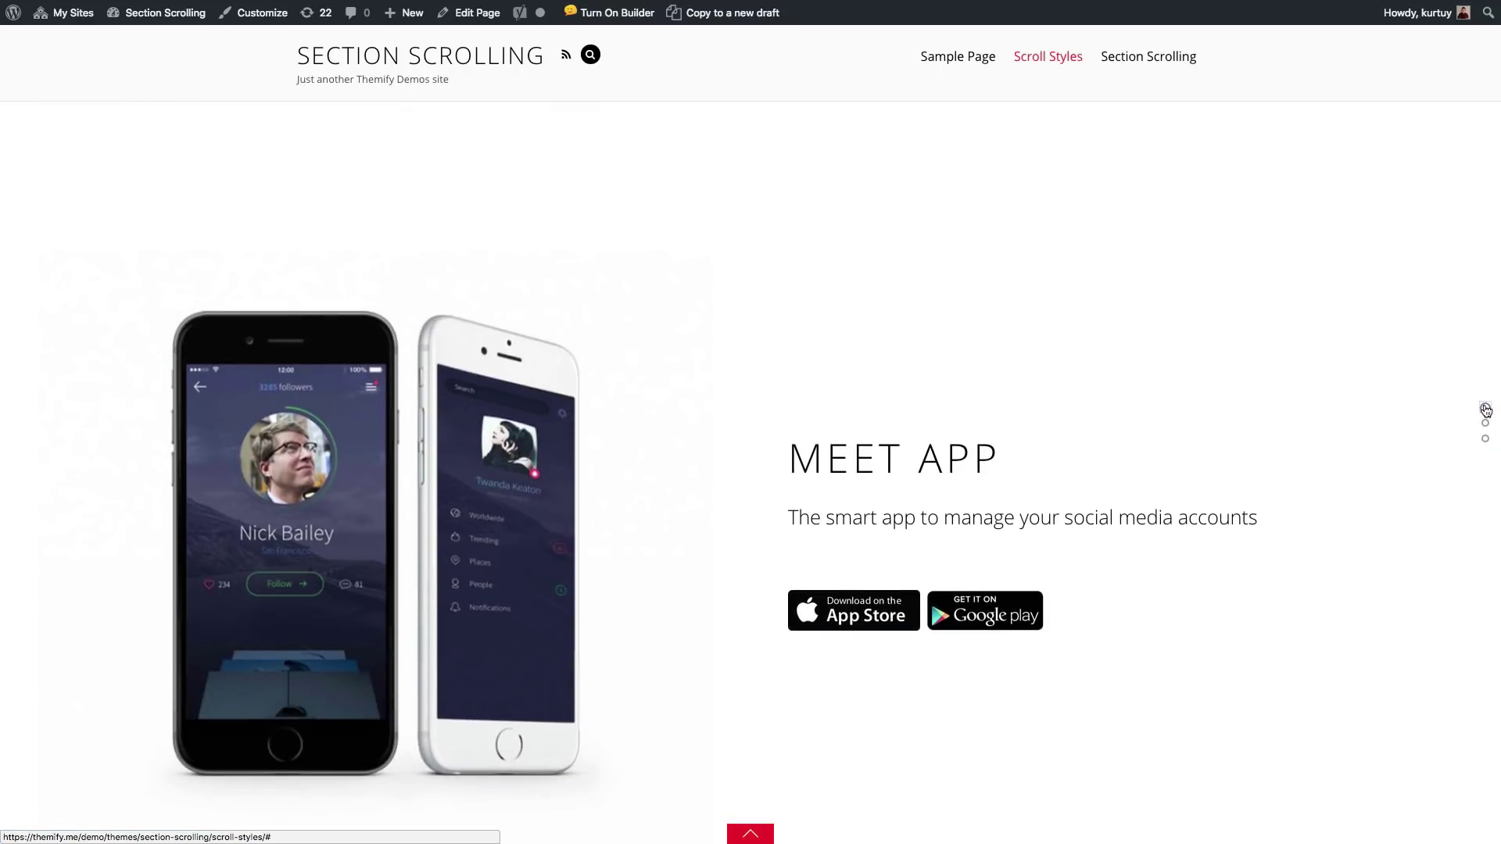
scroll(1485, 409, down, 2)
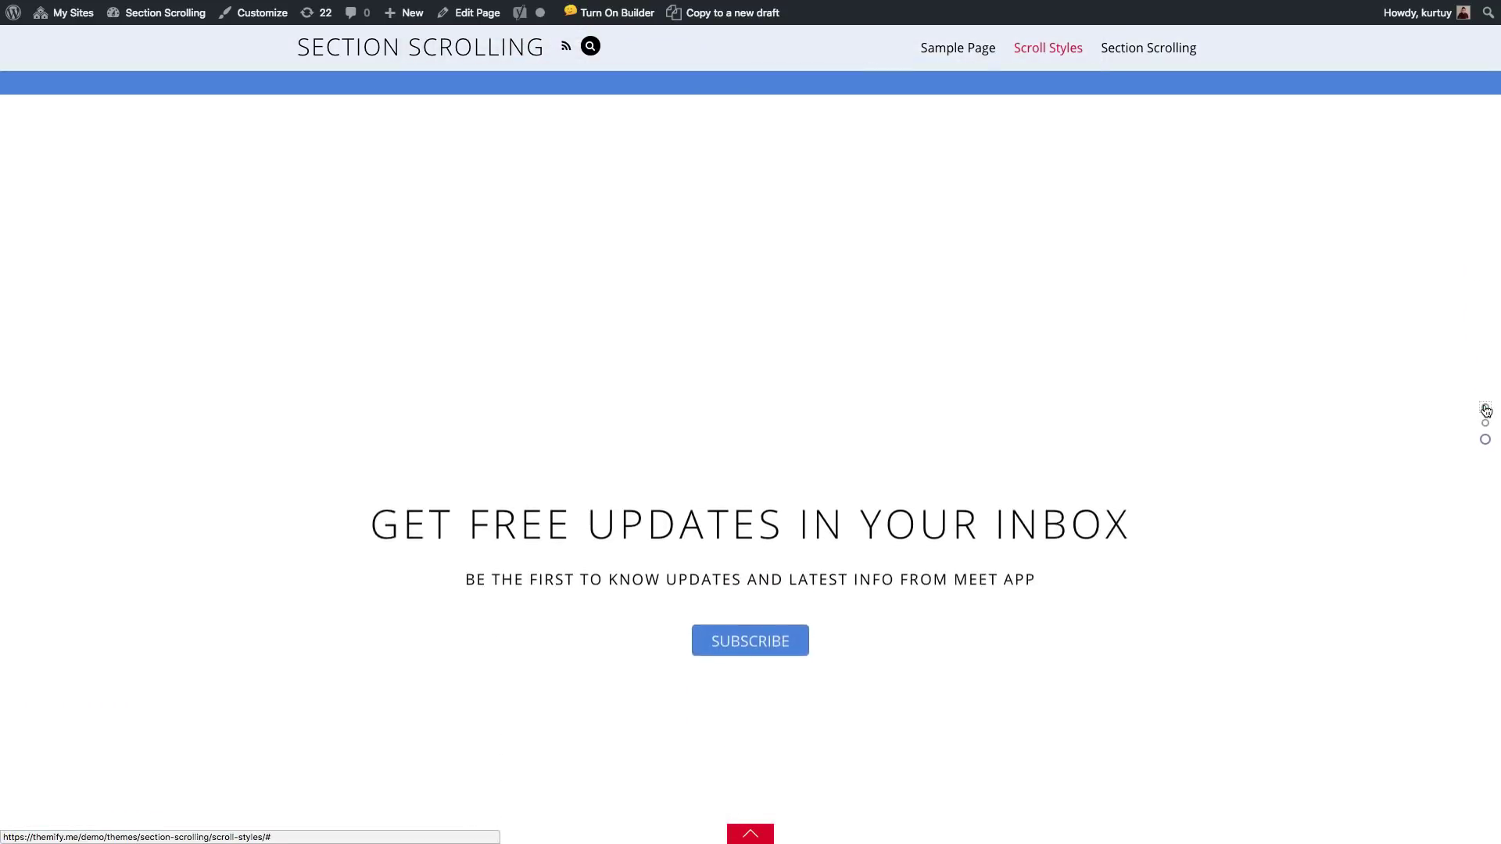
scroll(1485, 410, up, 1)
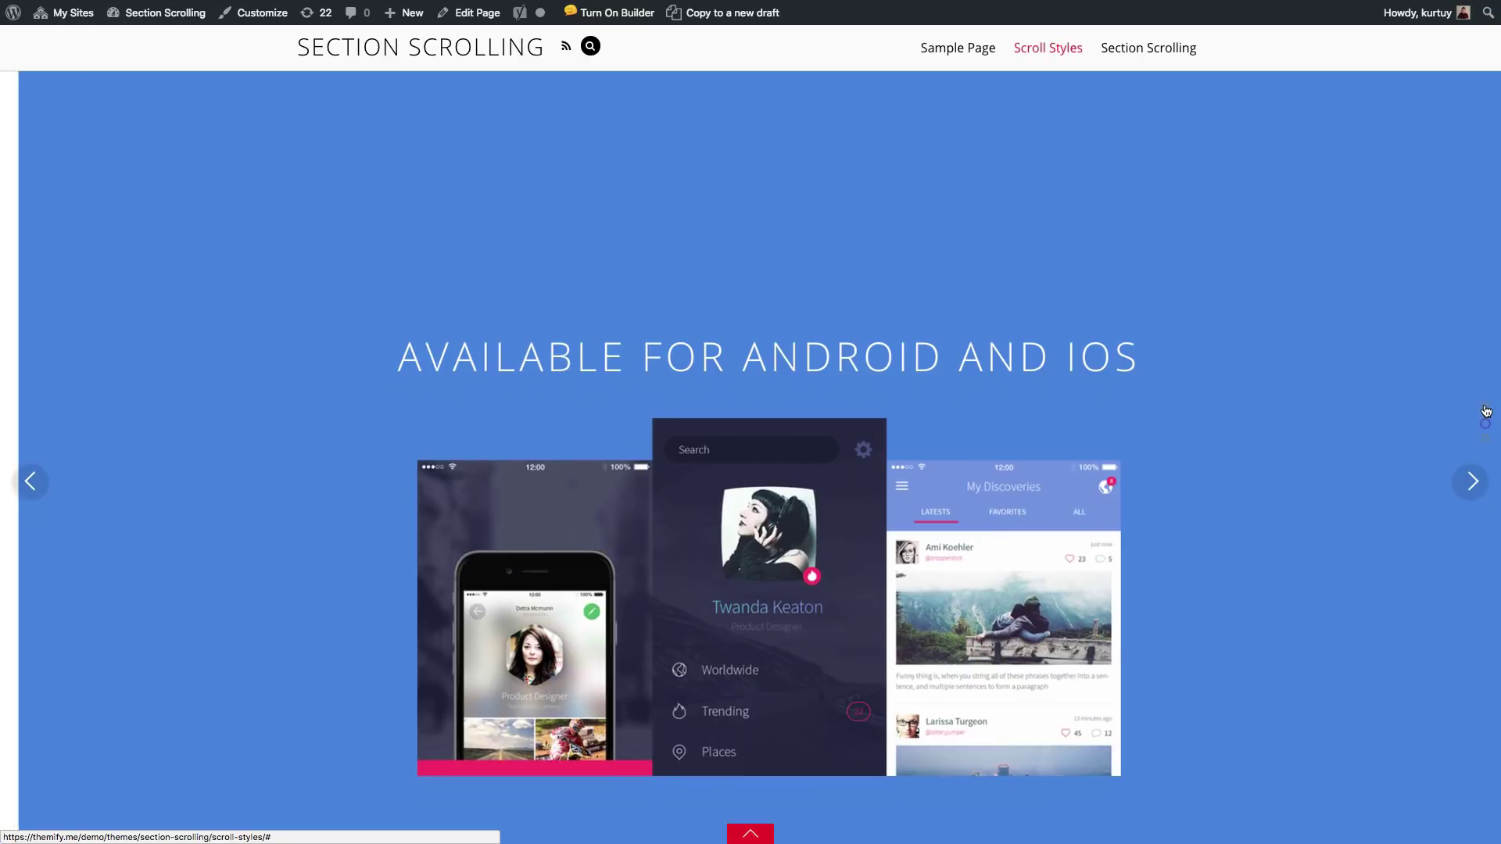
click(1485, 409)
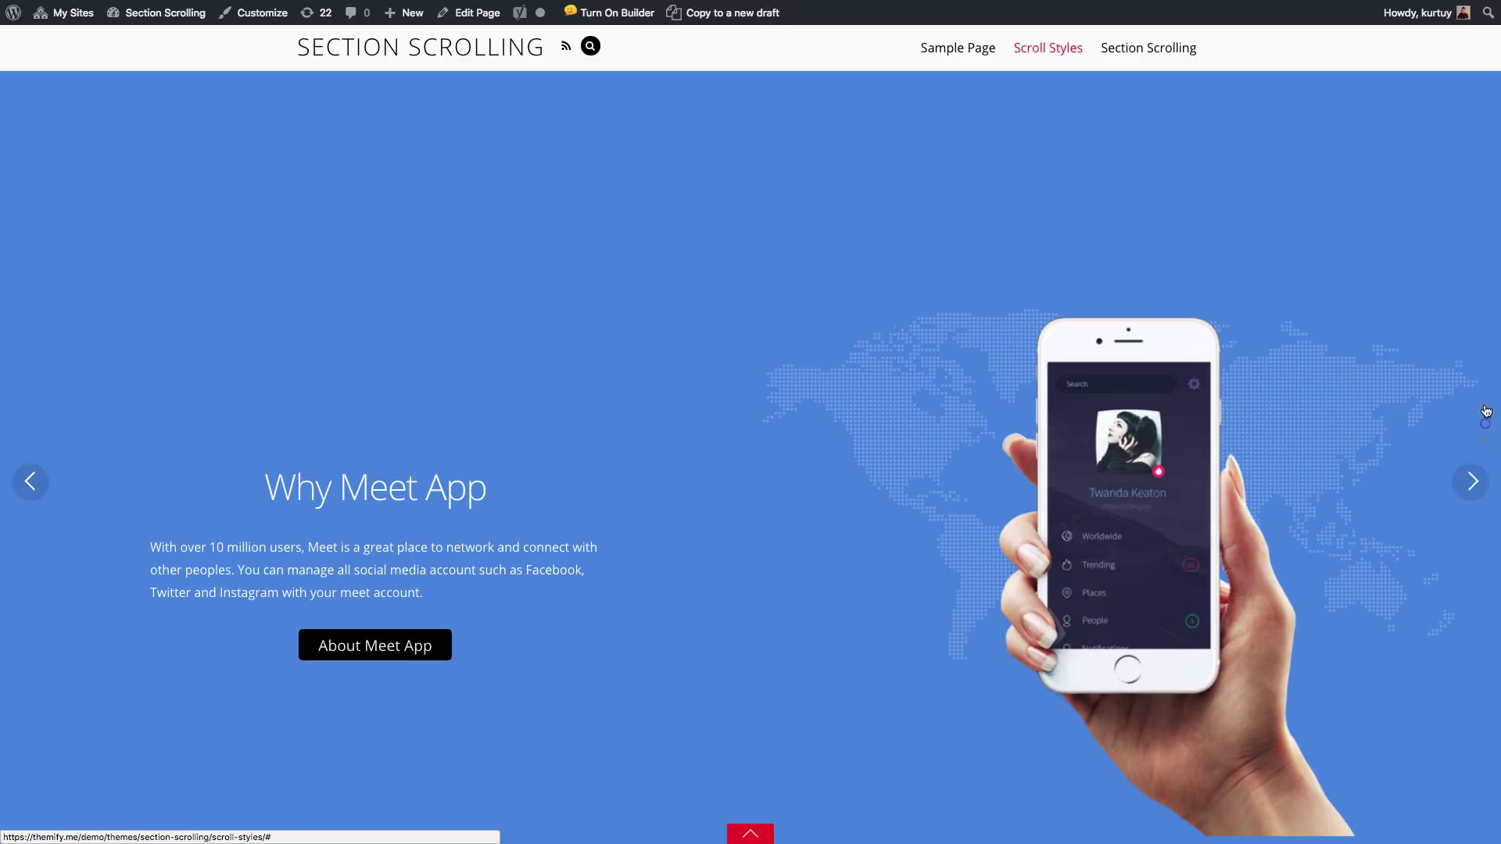
Switch the page's Scroll Style from Snake-style to Single-direction in the Themify Custom Panel and update
click(484, 13)
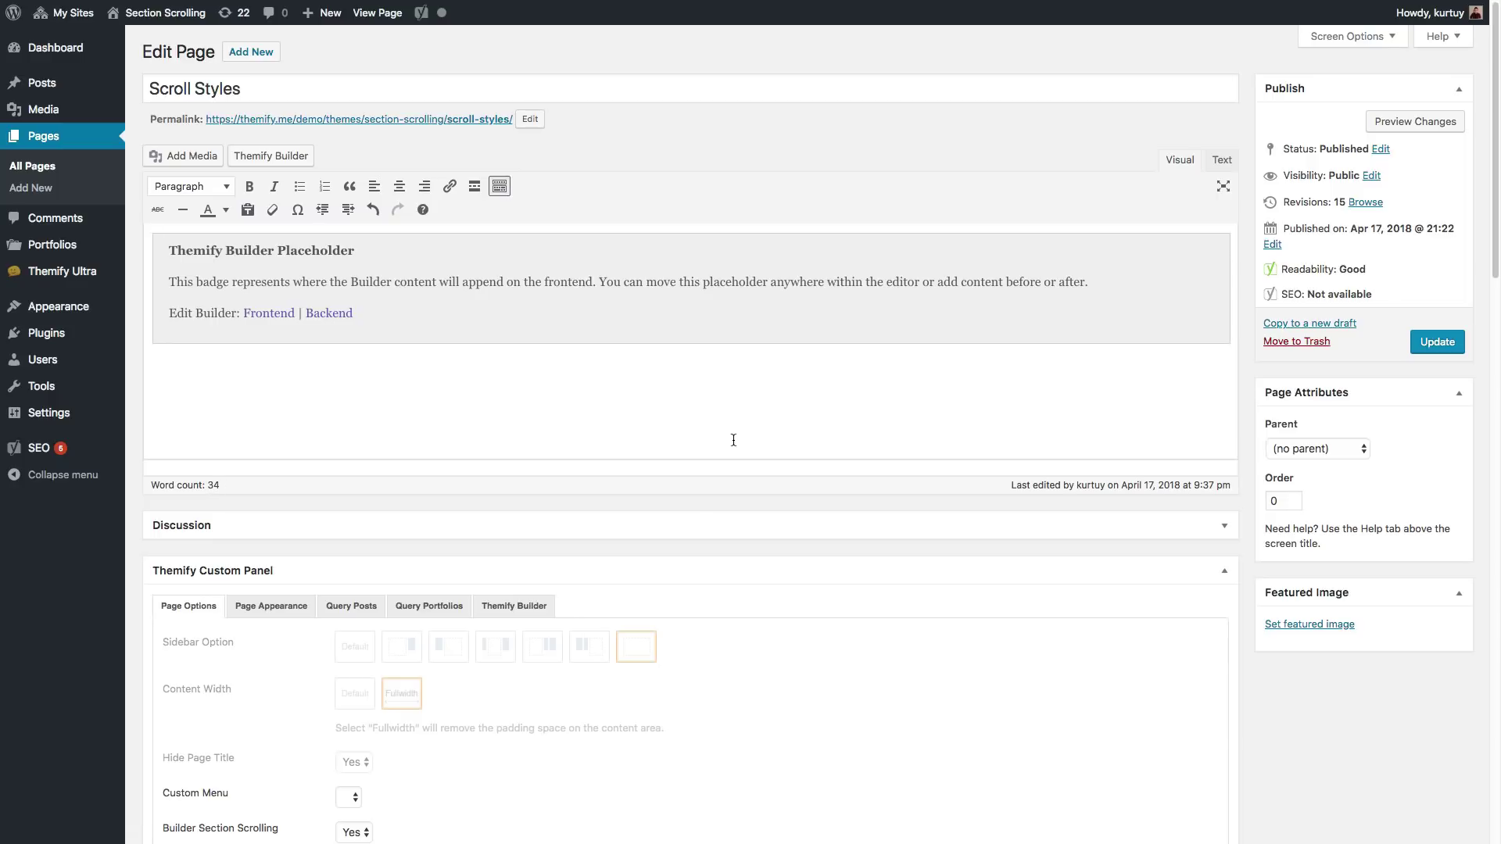
scroll(664, 496, down, 7)
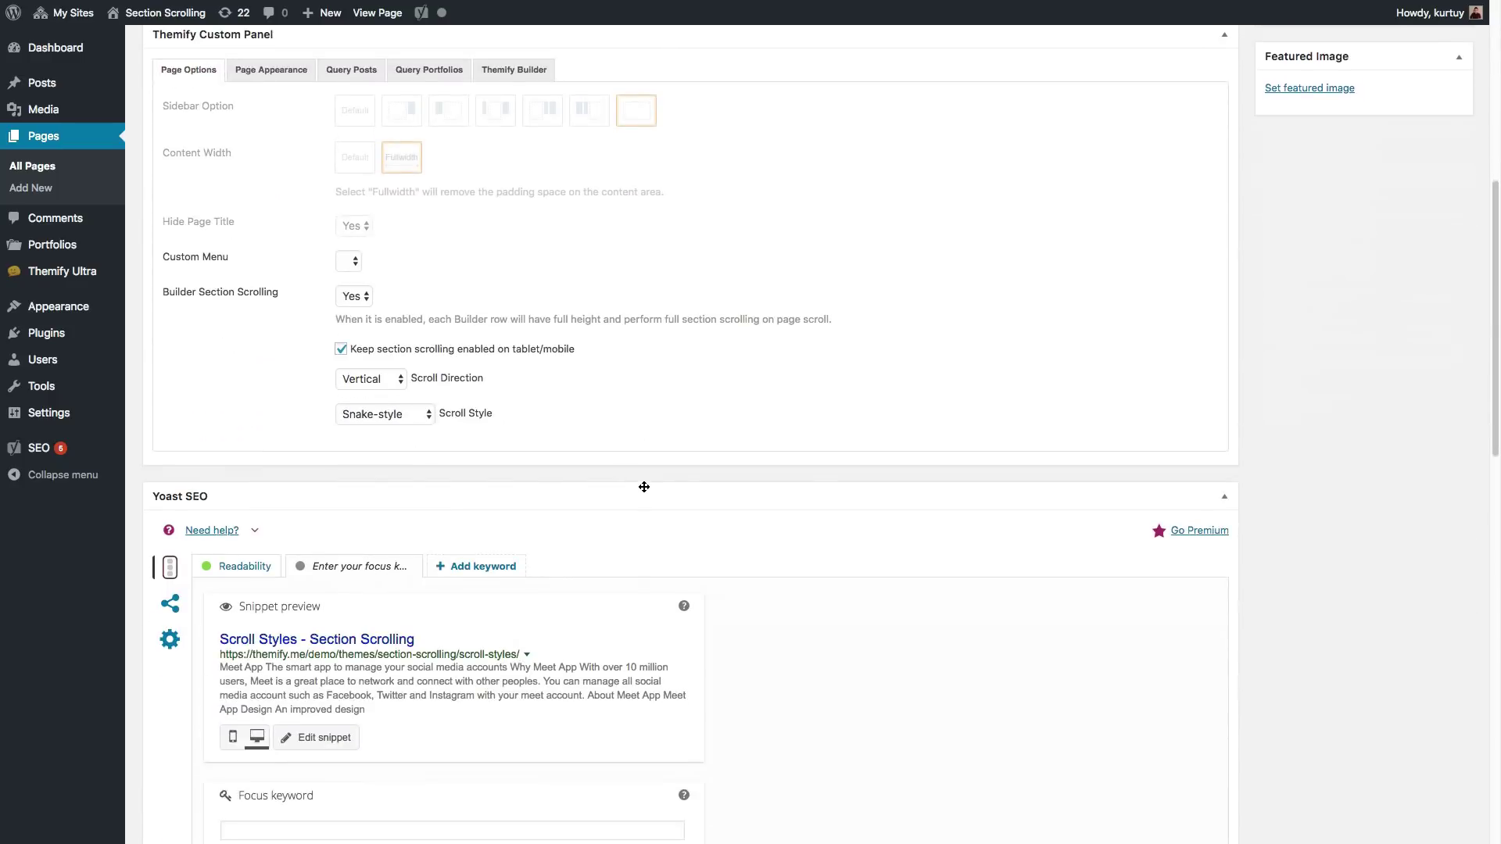
click(362, 414)
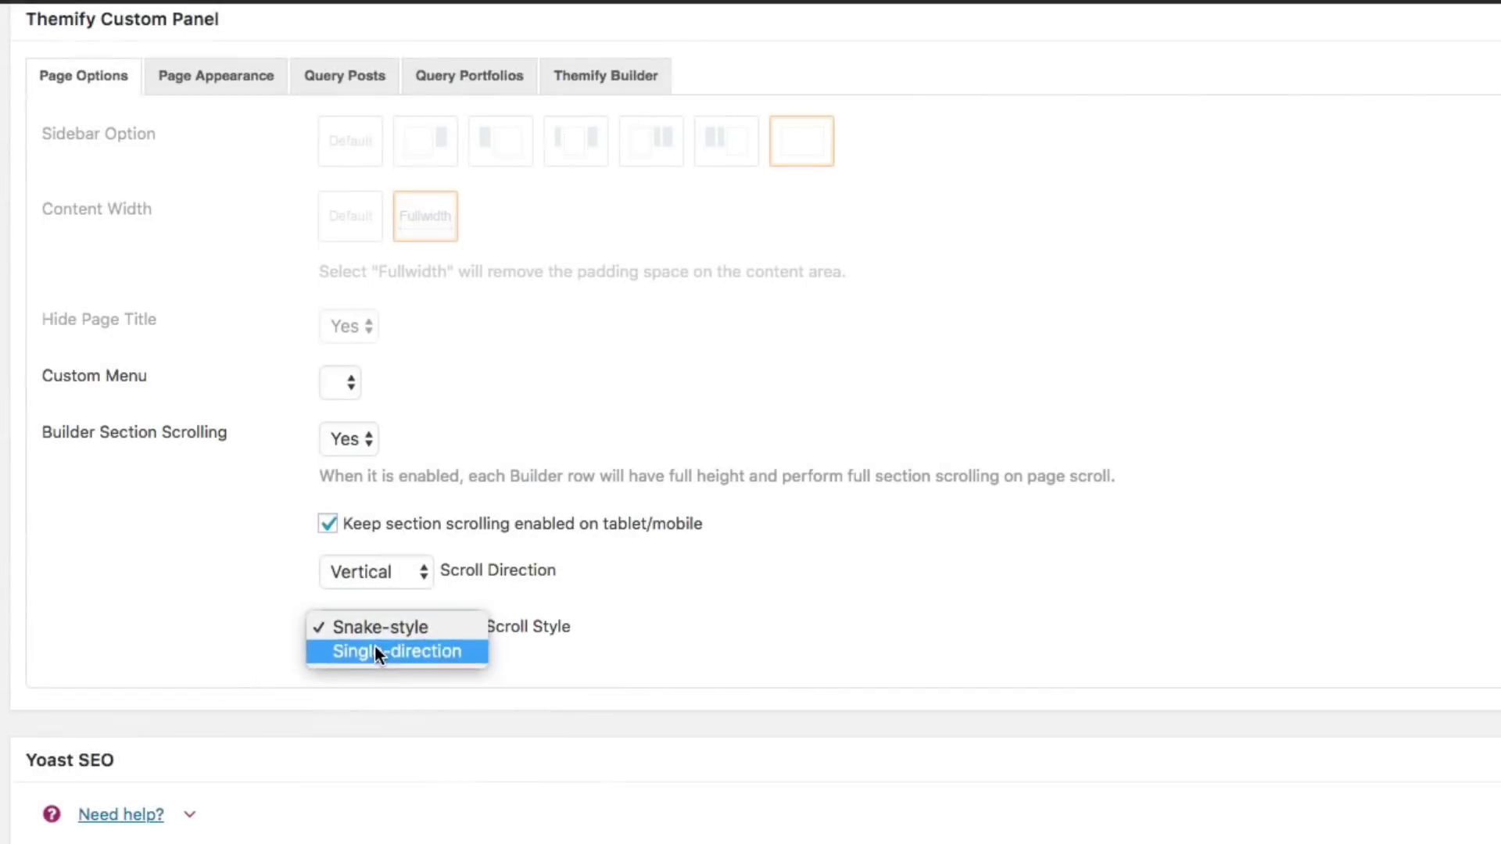
click(373, 650)
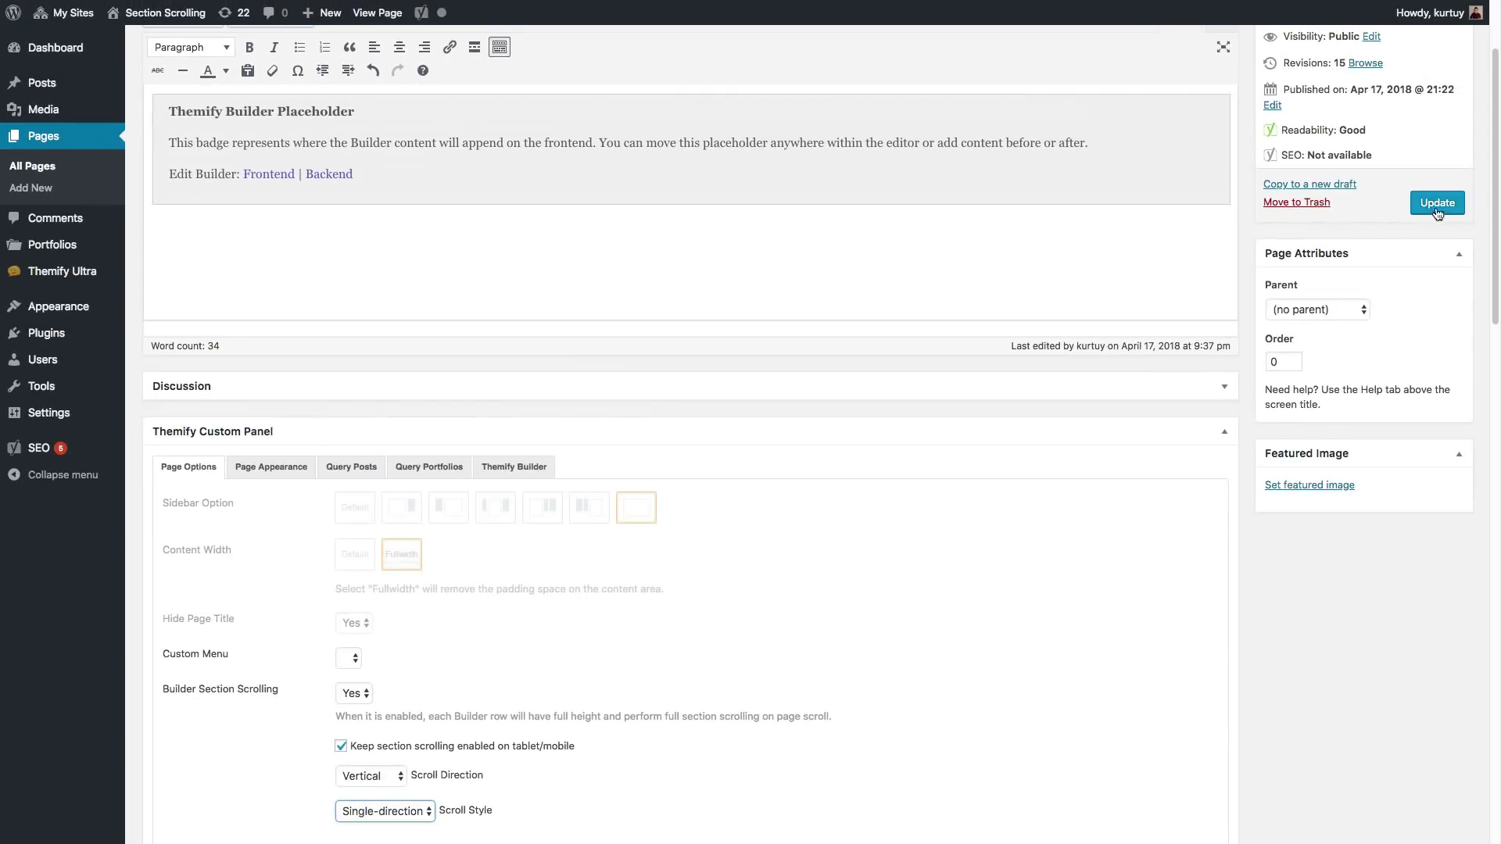
click(1436, 205)
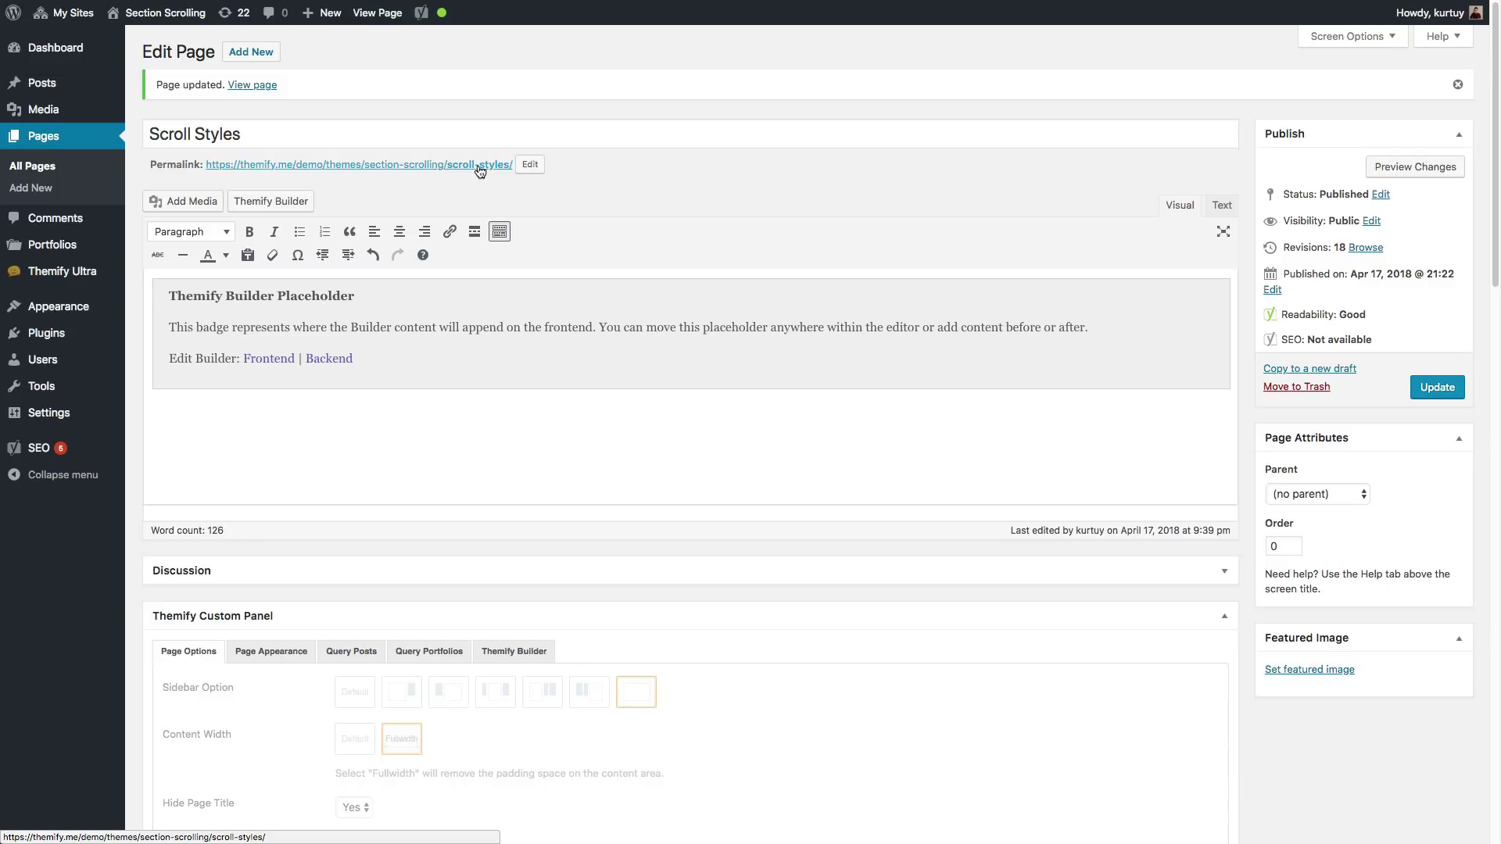
Open the live Scroll Styles page and arrow through the horizontal slides to Available for Android and iOS
click(479, 167)
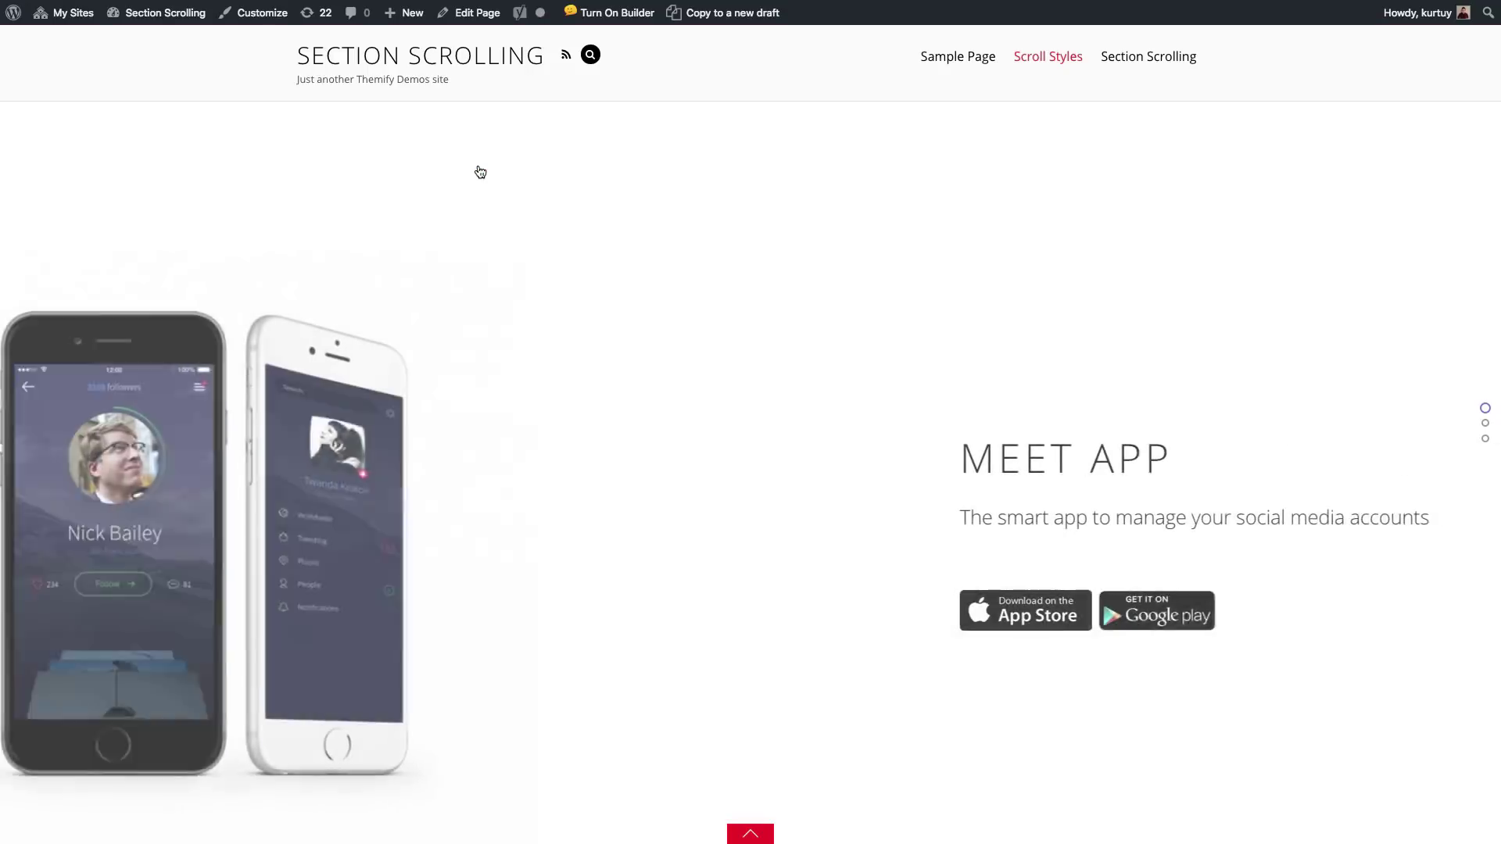
scroll(480, 172, down, 1)
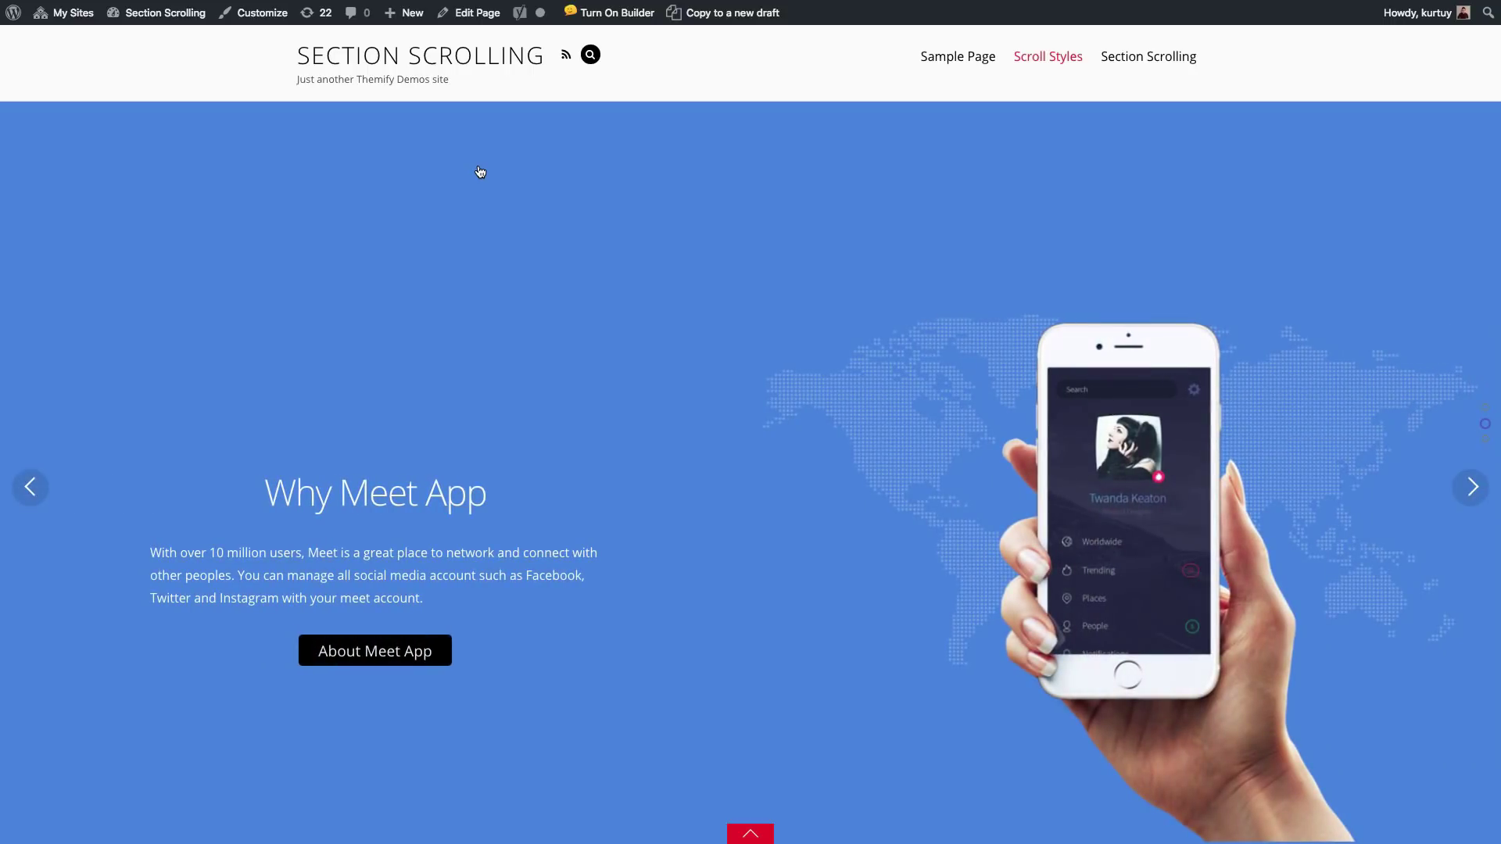
scroll(480, 172, down, 1)
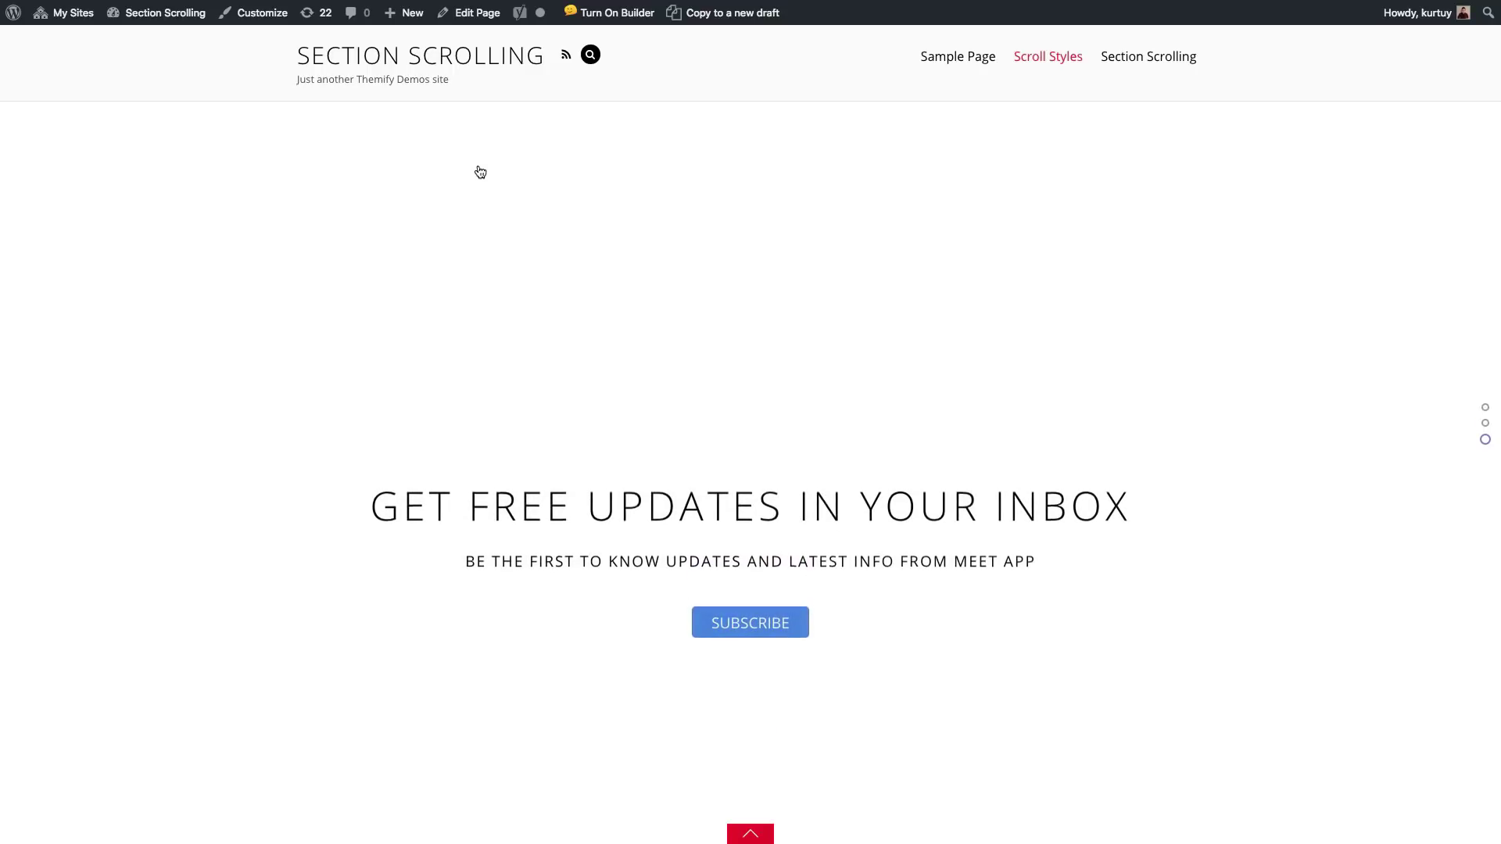
scroll(480, 172, up, 1)
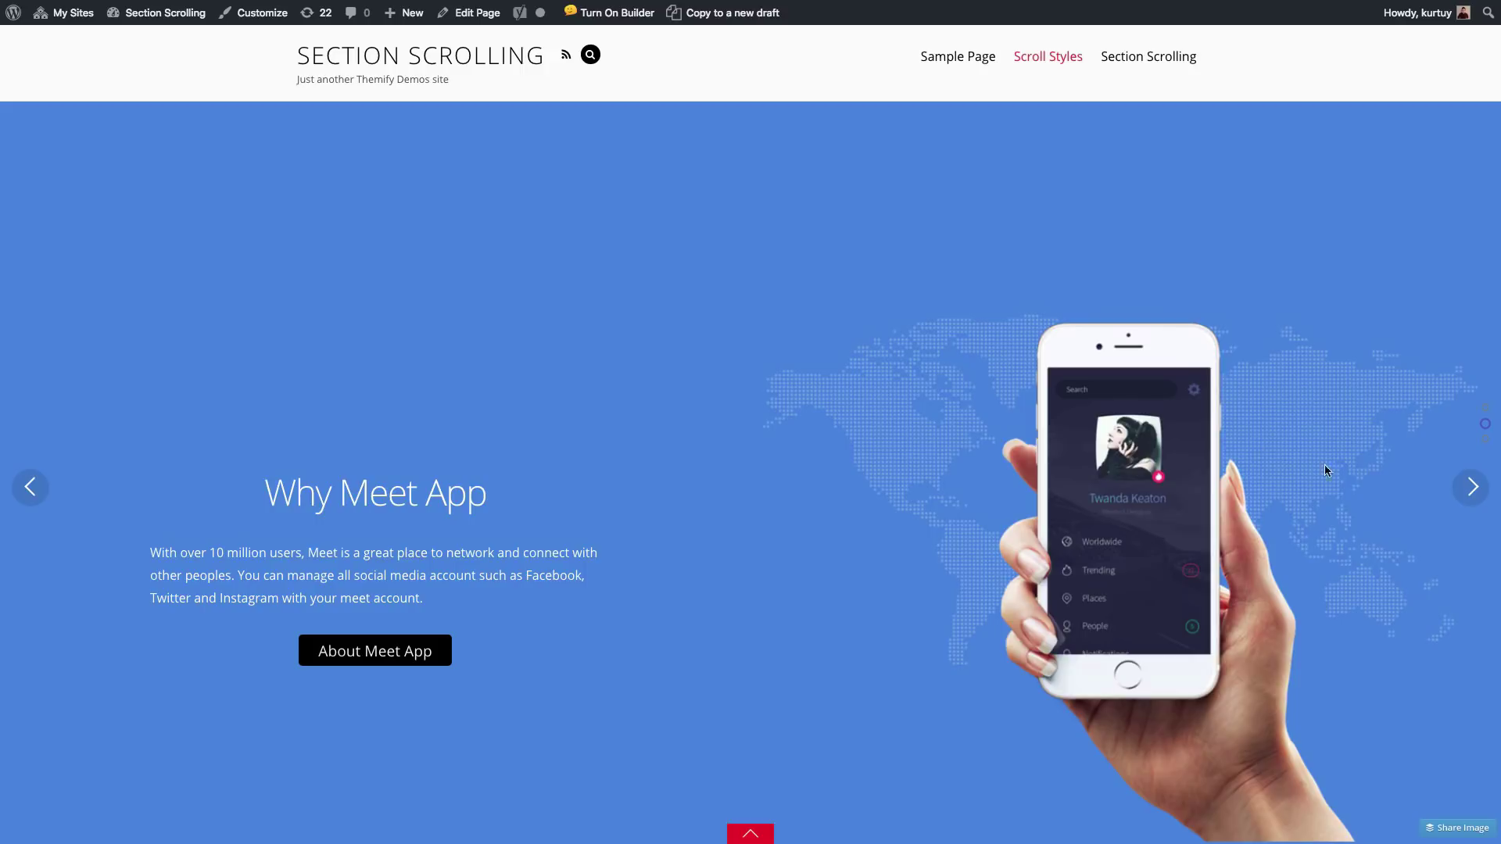
click(1471, 489)
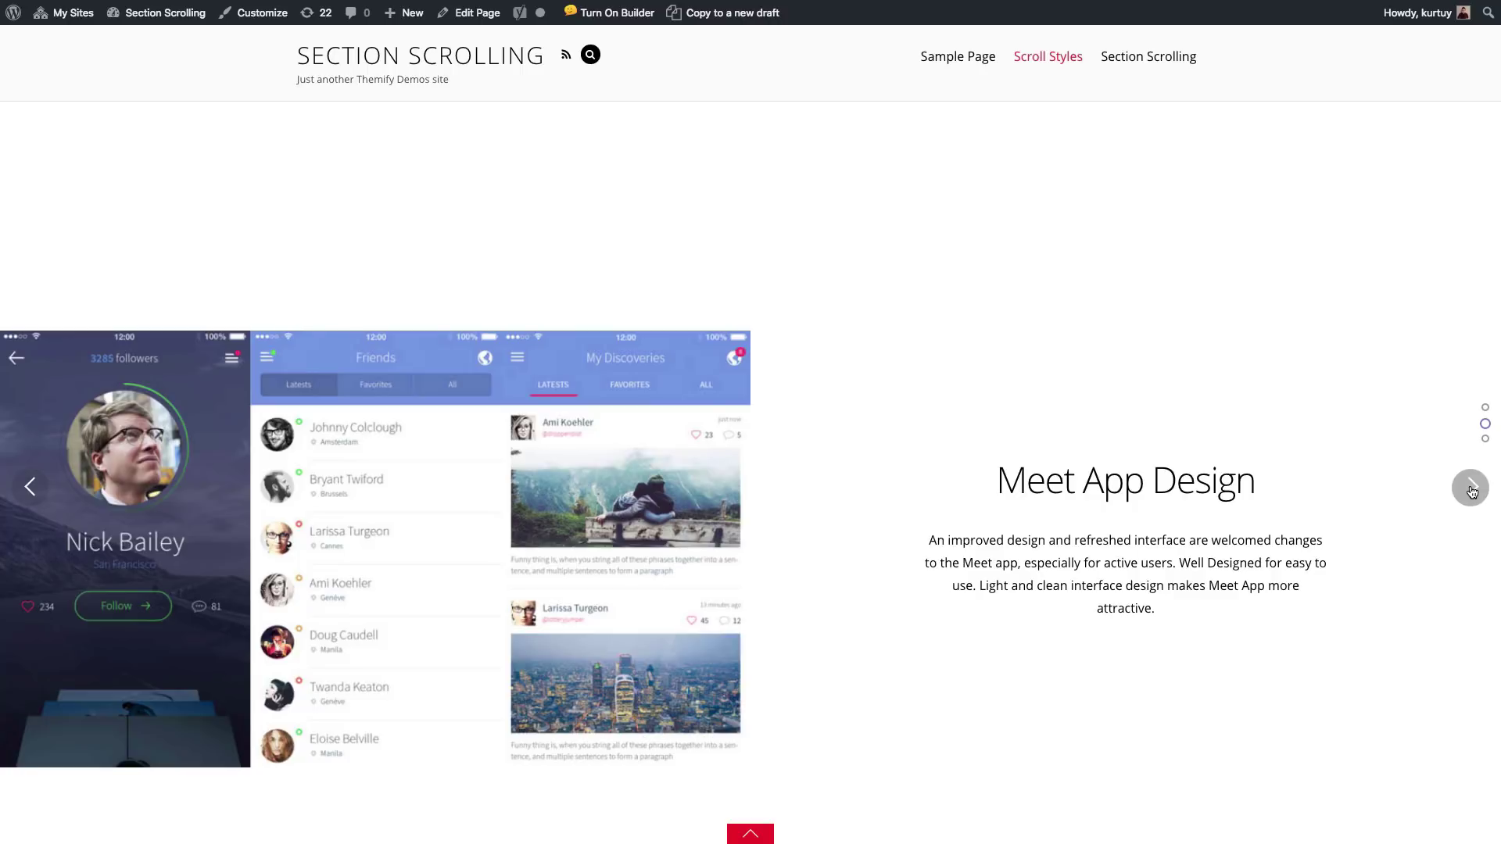
click(1471, 489)
click(1471, 488)
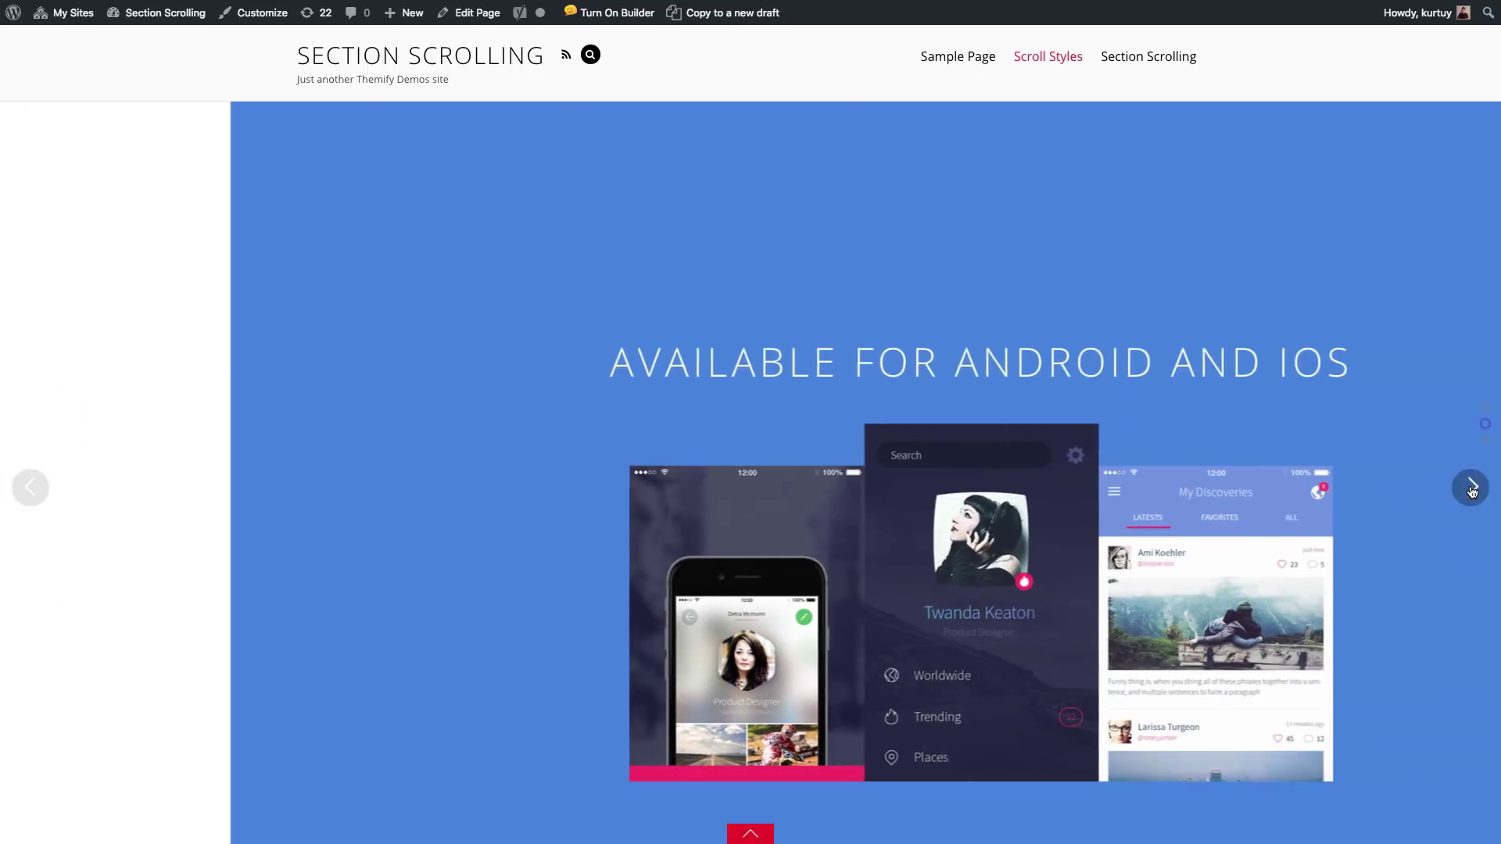
Scroll back and arrow through the slides again, from Meet App Design to the feature icons
scroll(1471, 490, up, 2)
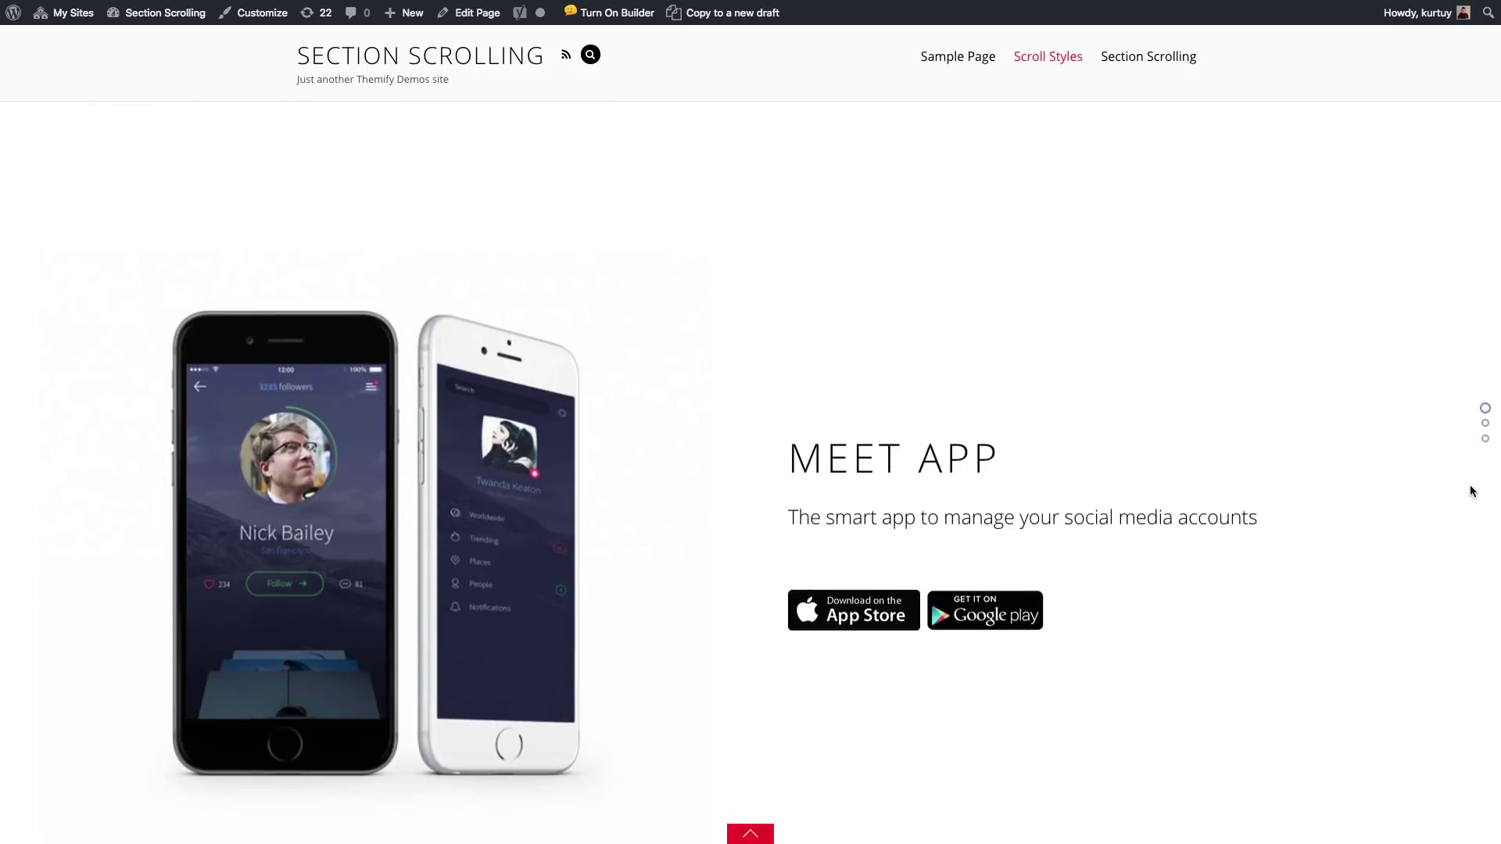
scroll(1471, 490, down, 2)
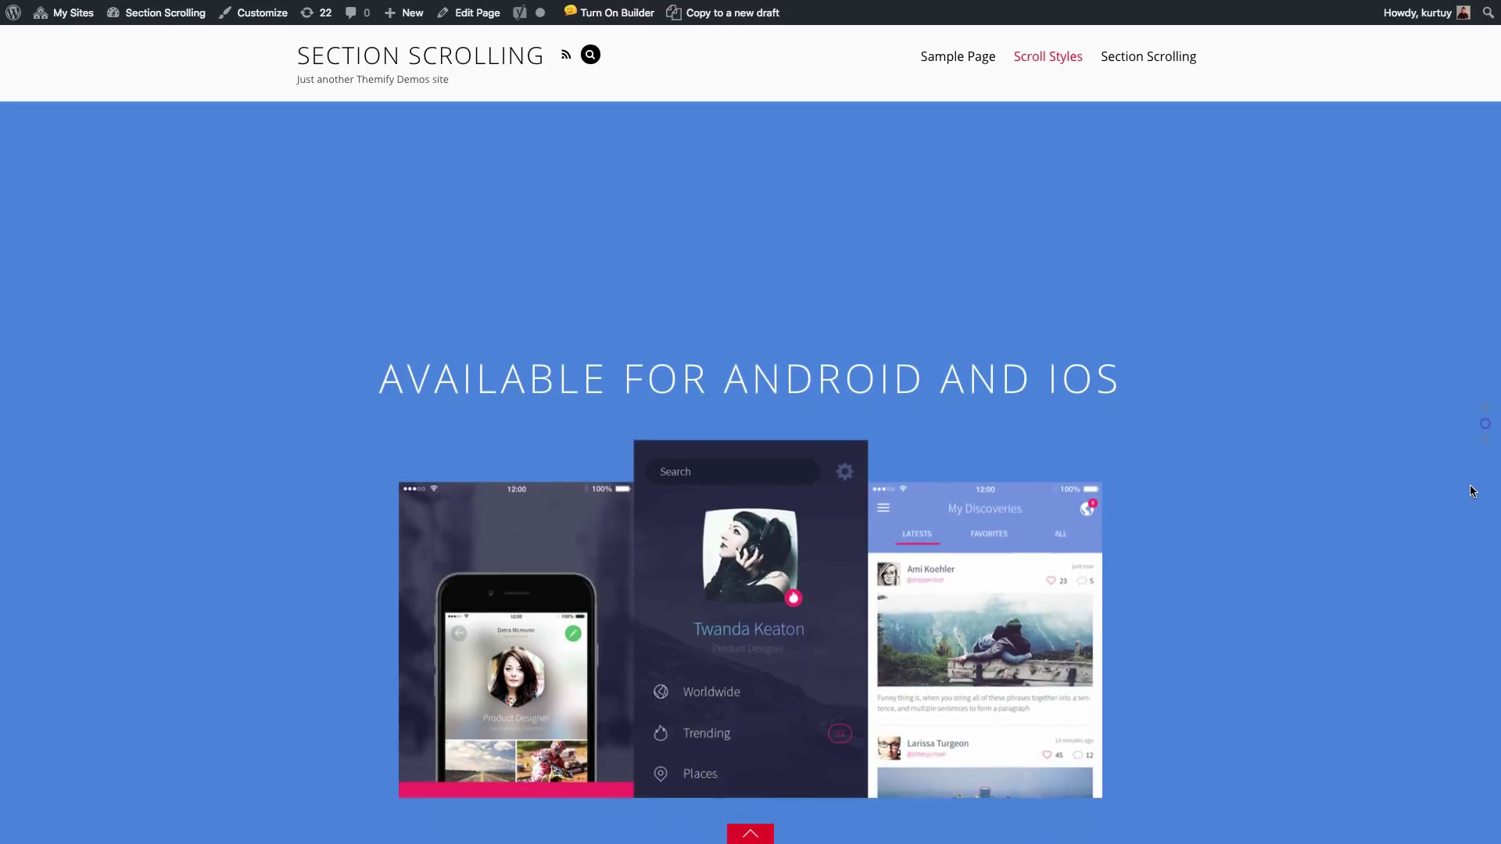
scroll(1472, 490, down, 2)
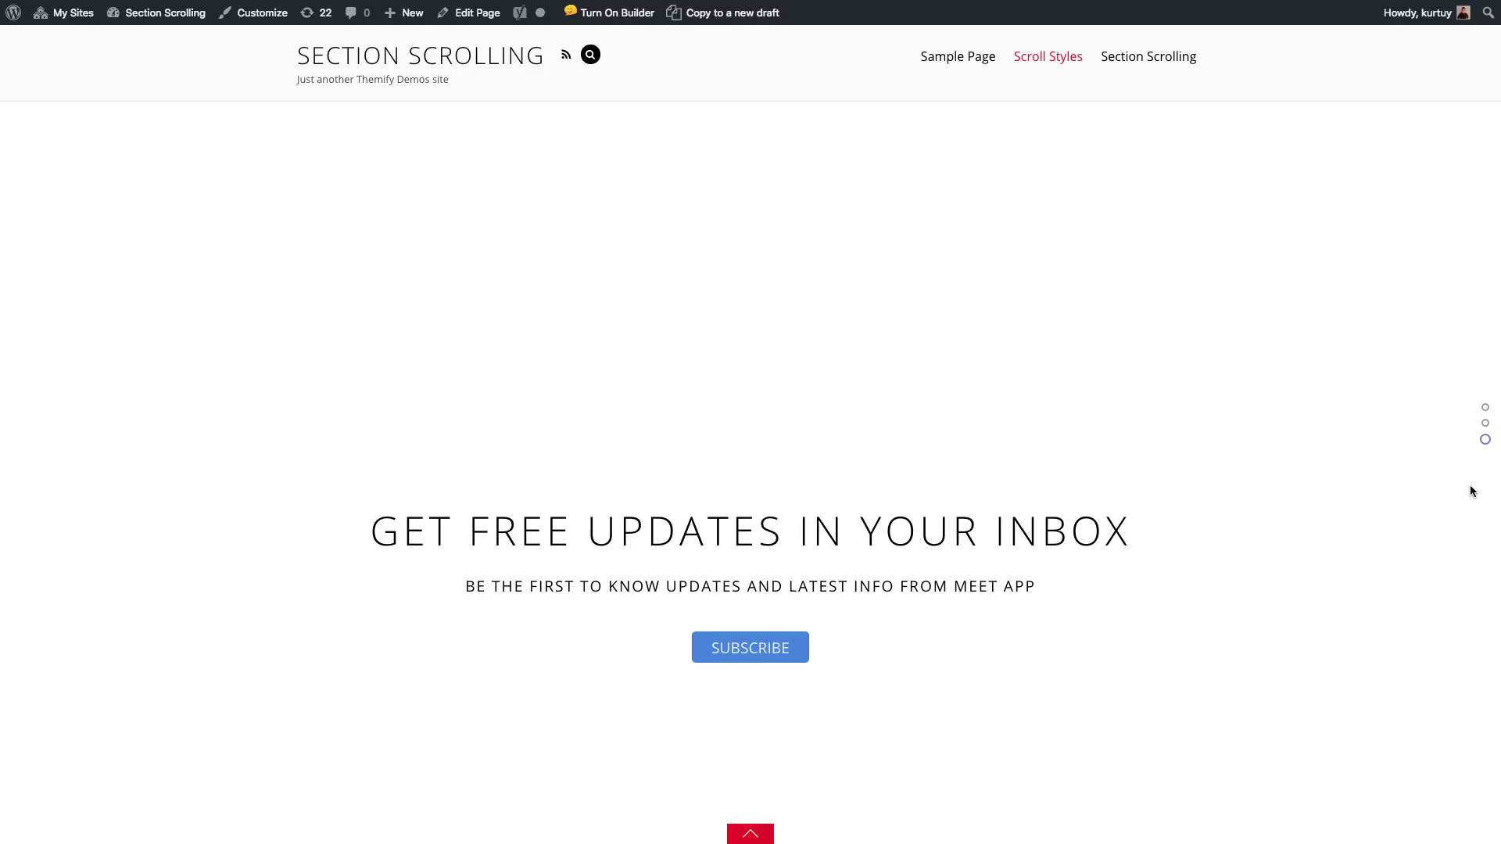
scroll(1470, 491, up, 1)
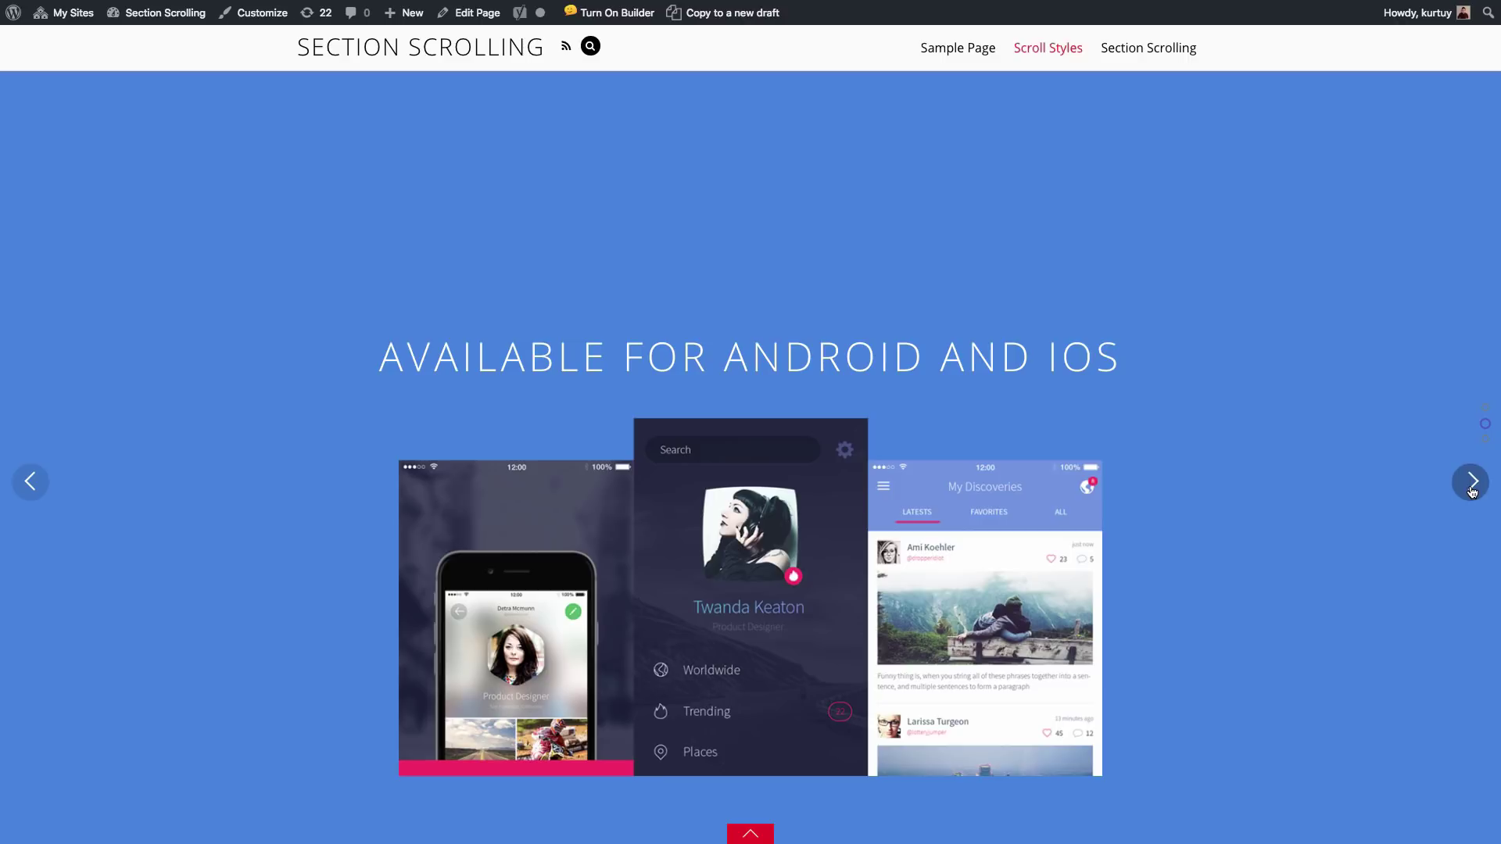
click(1470, 485)
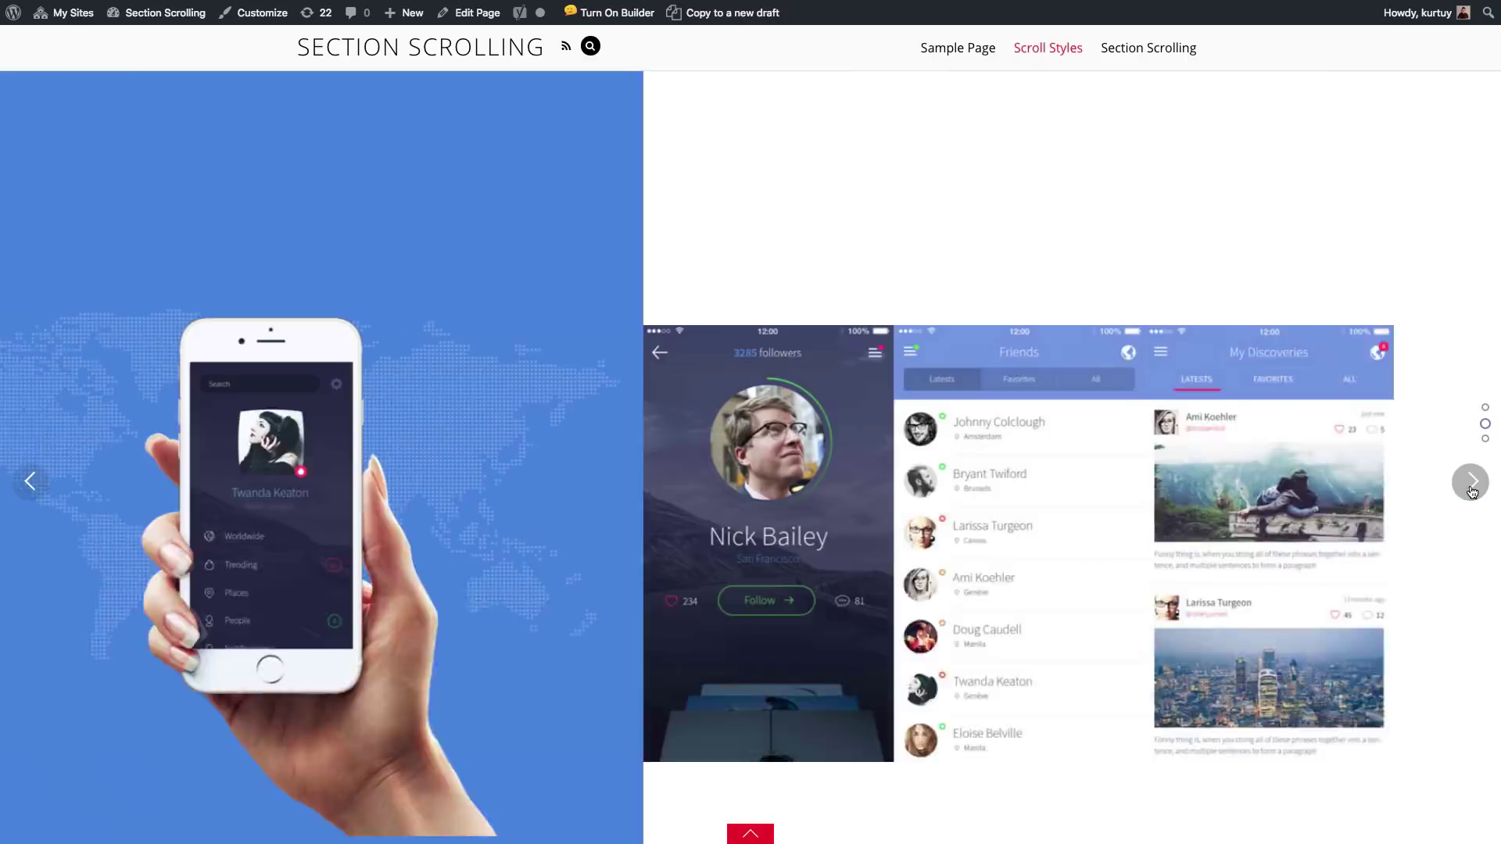
click(1471, 485)
click(1470, 485)
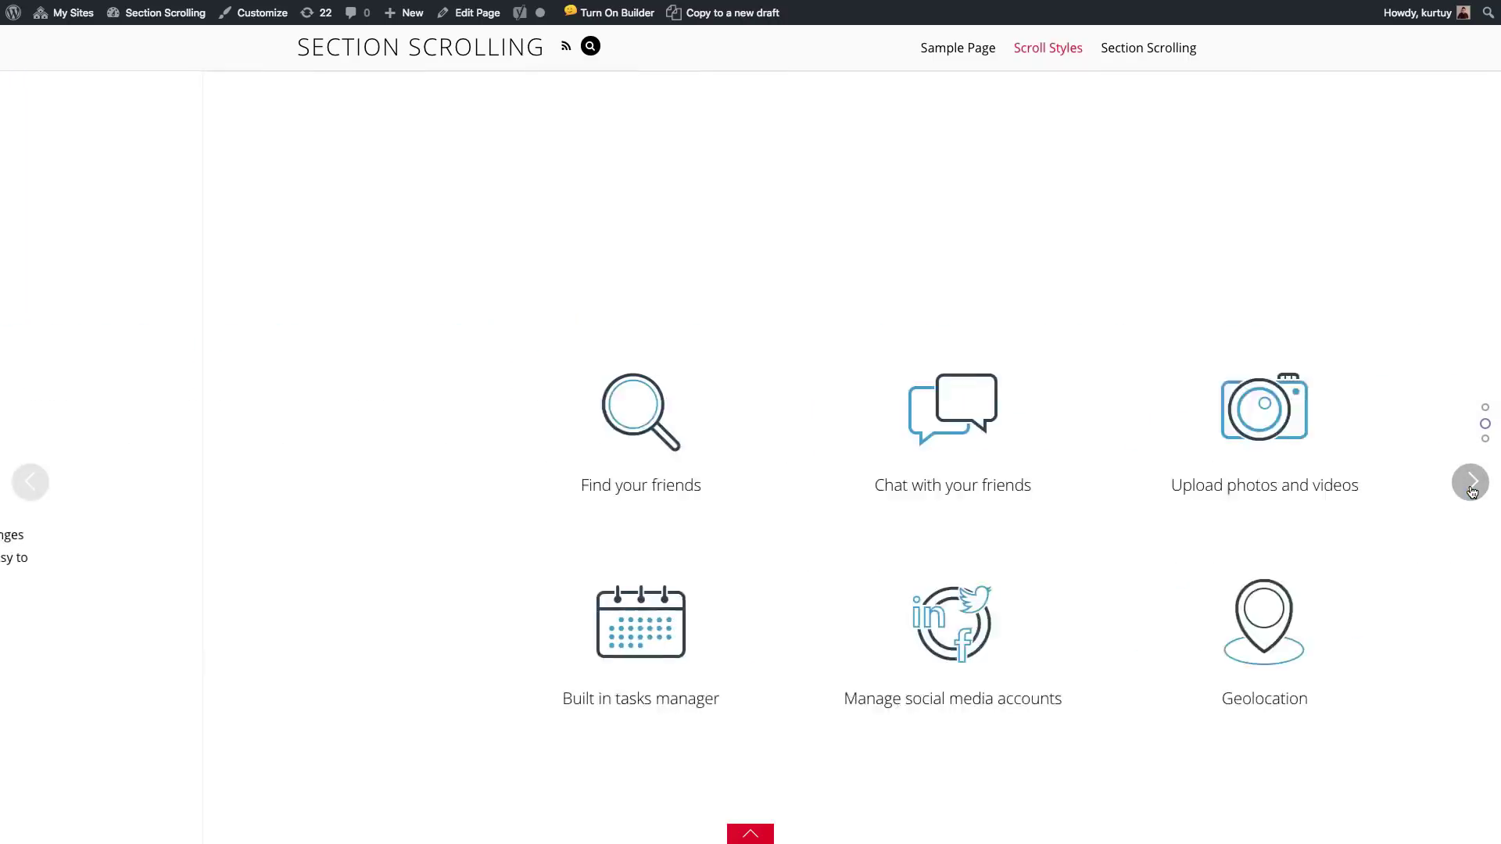